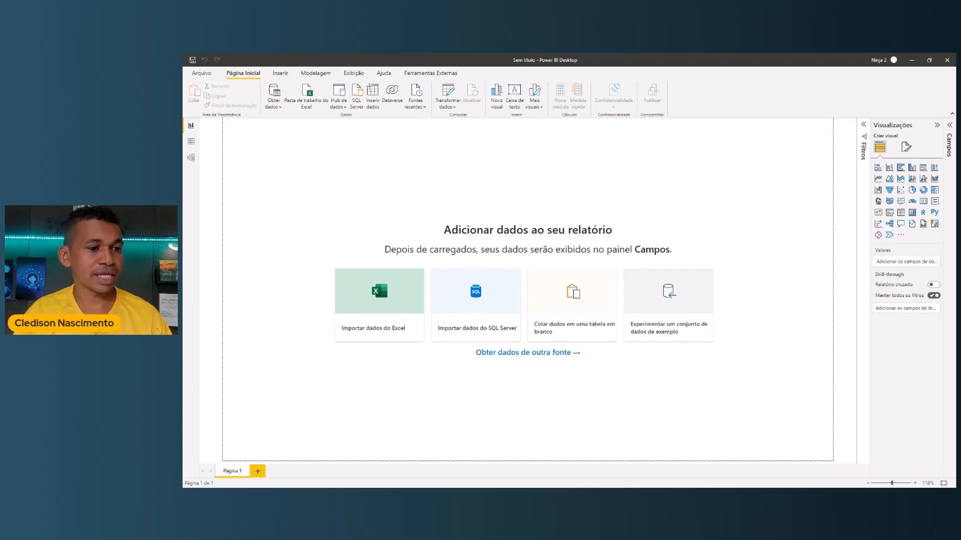
Switch to File Explorer and display the files in the Copa folder as extra large icons
{"action": "key", "text": "super+e"}
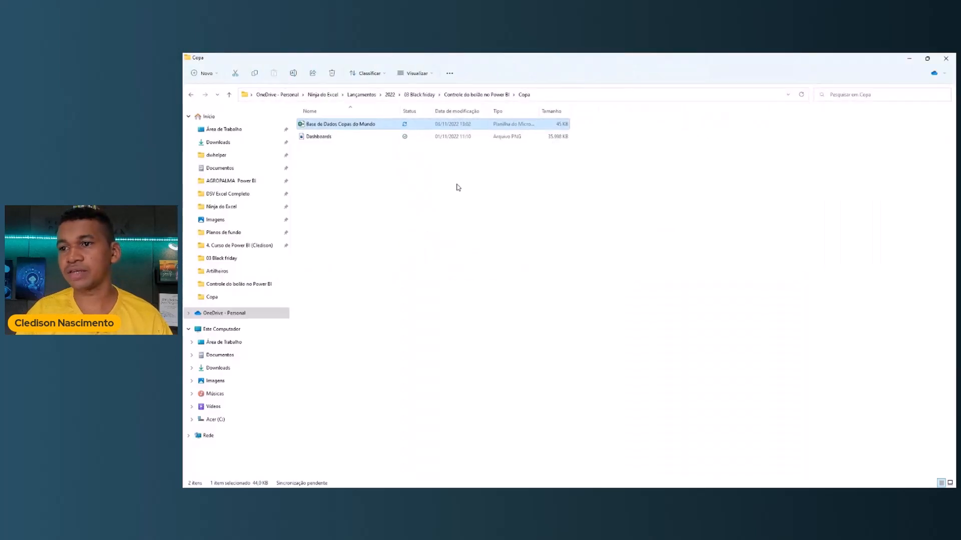
{"action": "right_click", "coordinate": [459, 188]}
{"action": "mouse_move", "coordinate": [530, 191]}
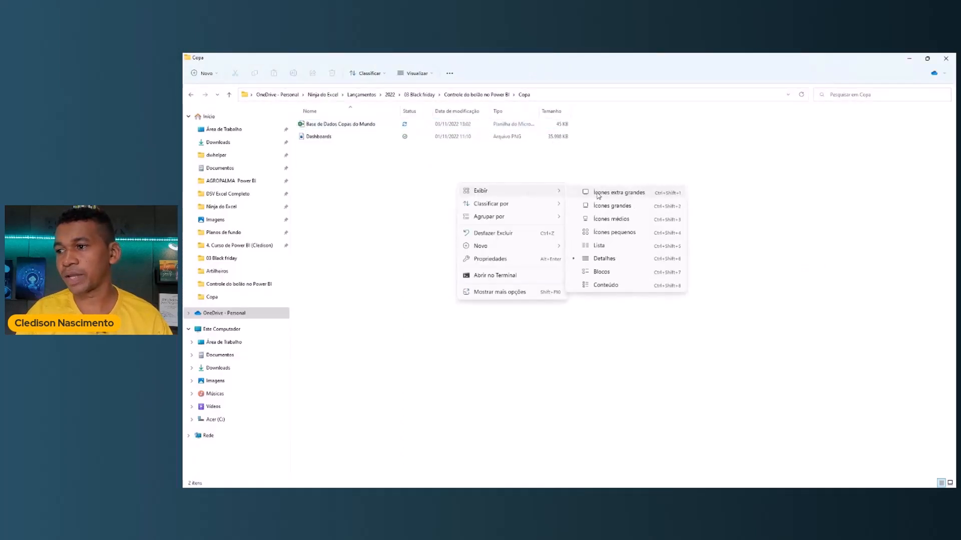
{"action": "left_click", "coordinate": [597, 194]}
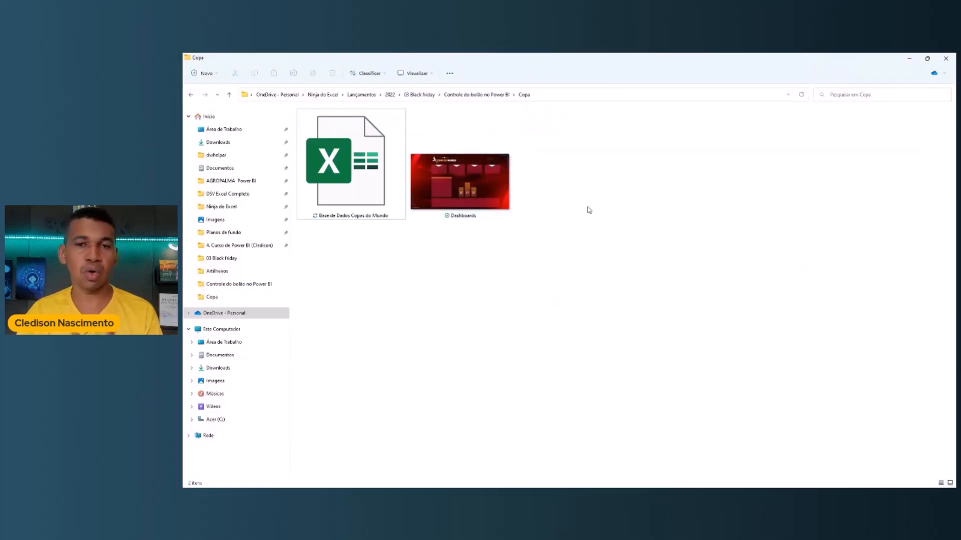
{"action": "left_click", "coordinate": [491, 185]}
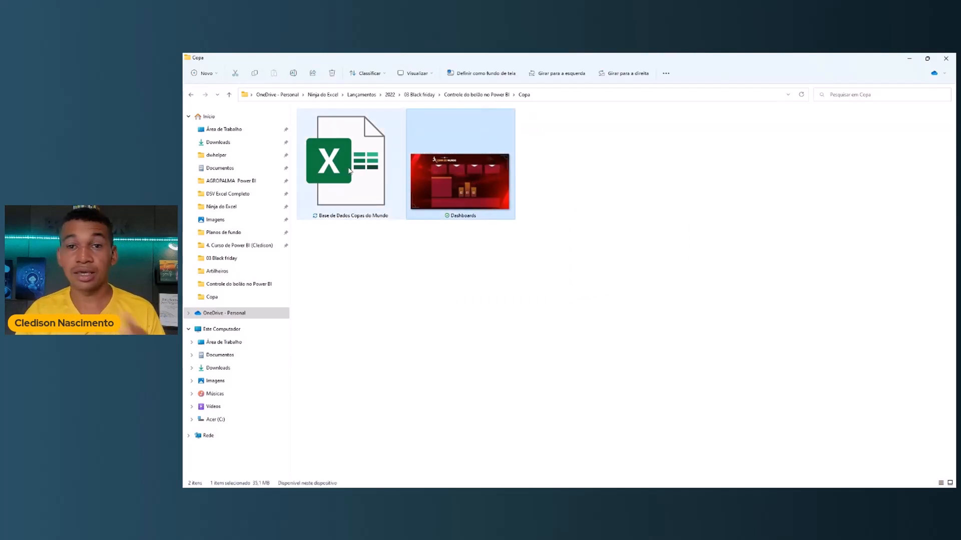
{"action": "left_click", "coordinate": [357, 221]}
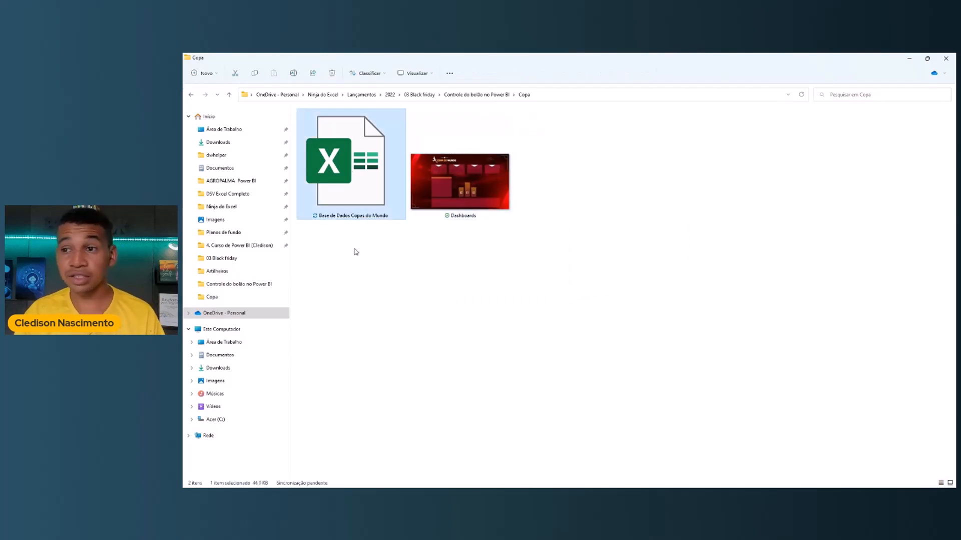
{"action": "left_click", "coordinate": [559, 99]}
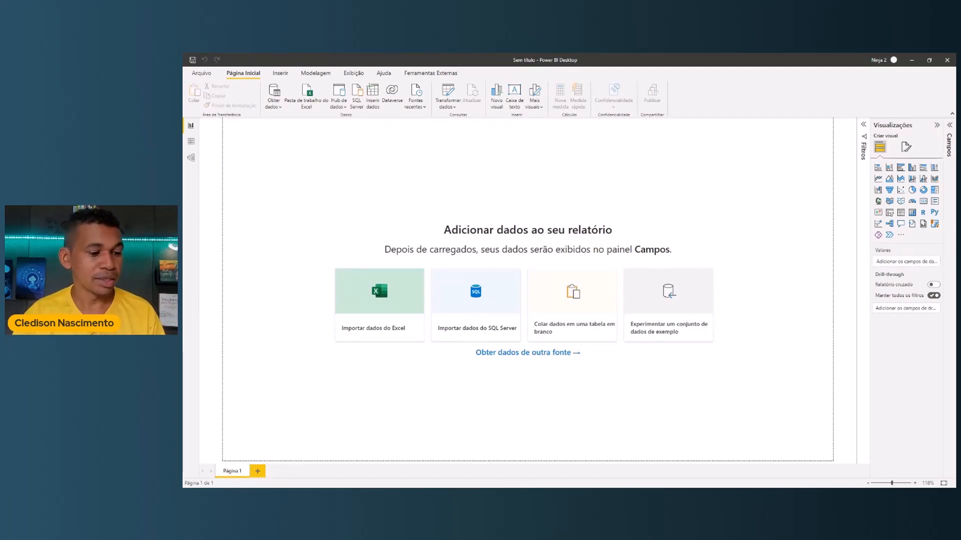
Switch to the Base de Dados Copas do Mundo workbook in Excel and look over the País and CopaFinal sheets
{"action": "key", "text": "alt+Tab"}
{"action": "left_click", "coordinate": [238, 473]}
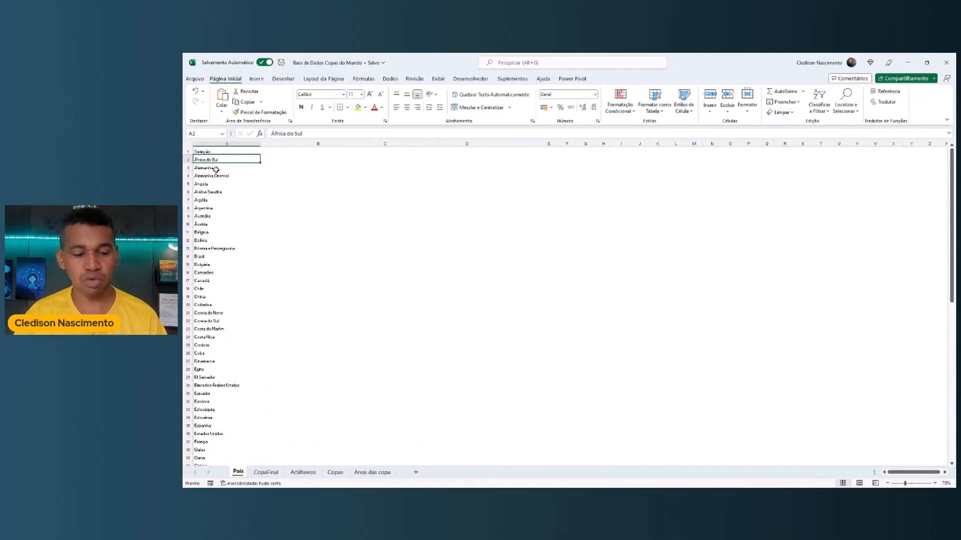
{"action": "left_click", "coordinate": [266, 472]}
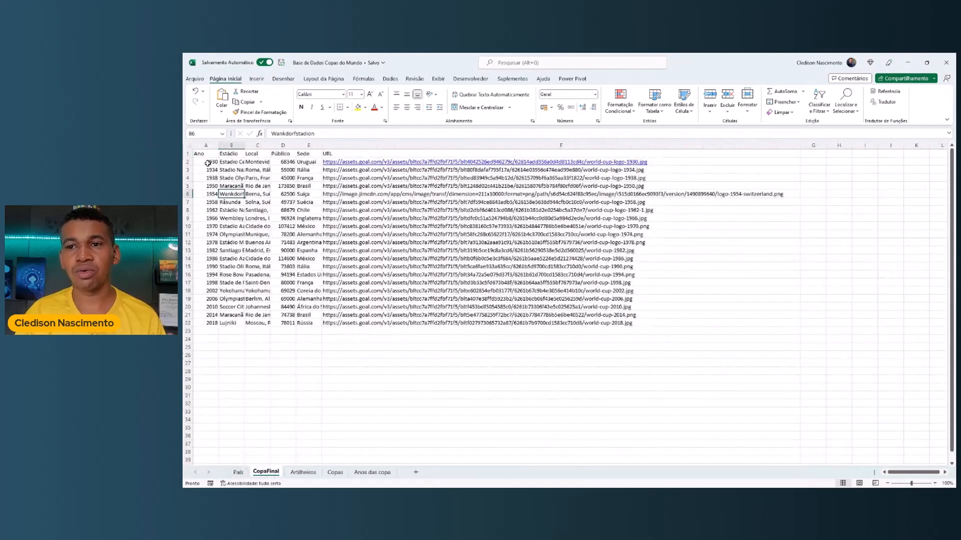
{"action": "left_click", "coordinate": [206, 162]}
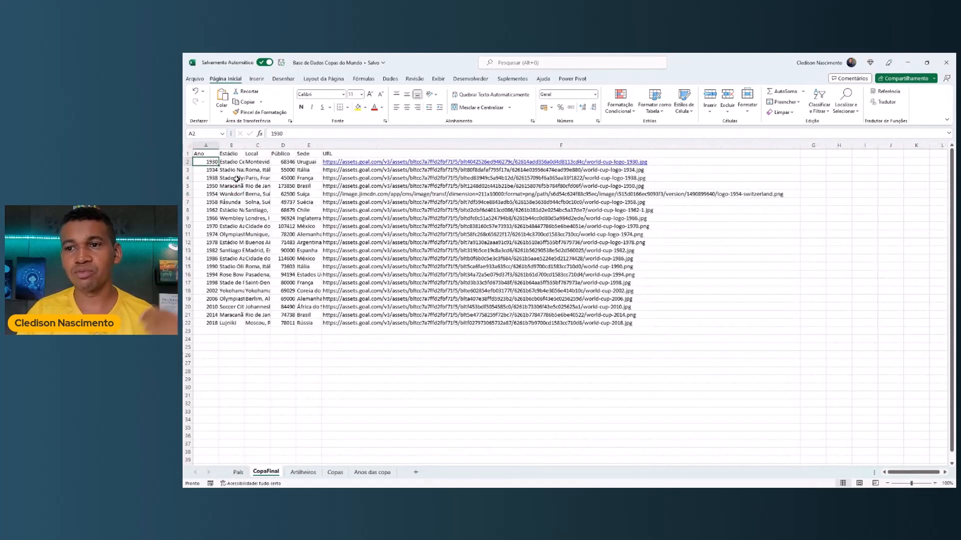
Autofit the widths of columns A to F on the CopaFinal sheet
{"action": "left_click_drag", "start_coordinate": [205, 145], "coordinate": [322, 143]}
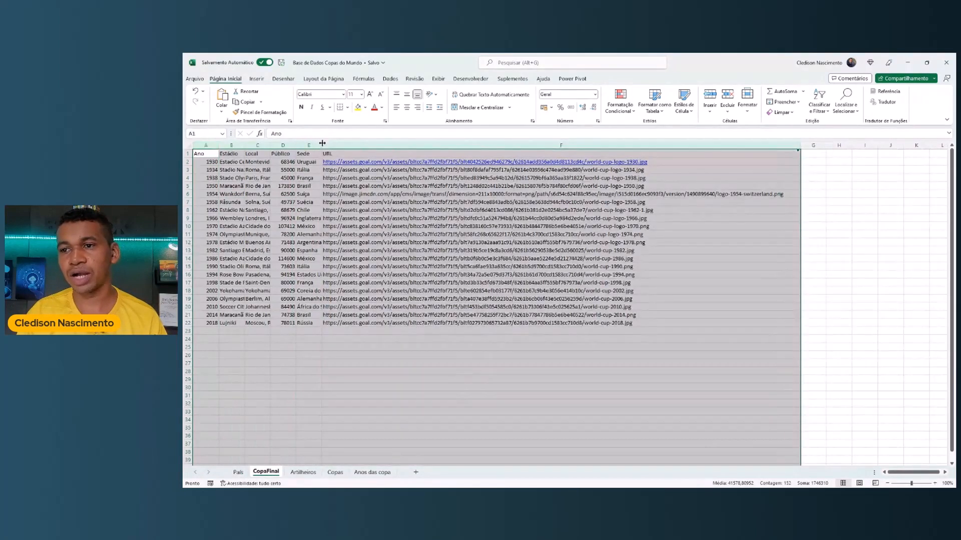
{"action": "double_click", "coordinate": [324, 144]}
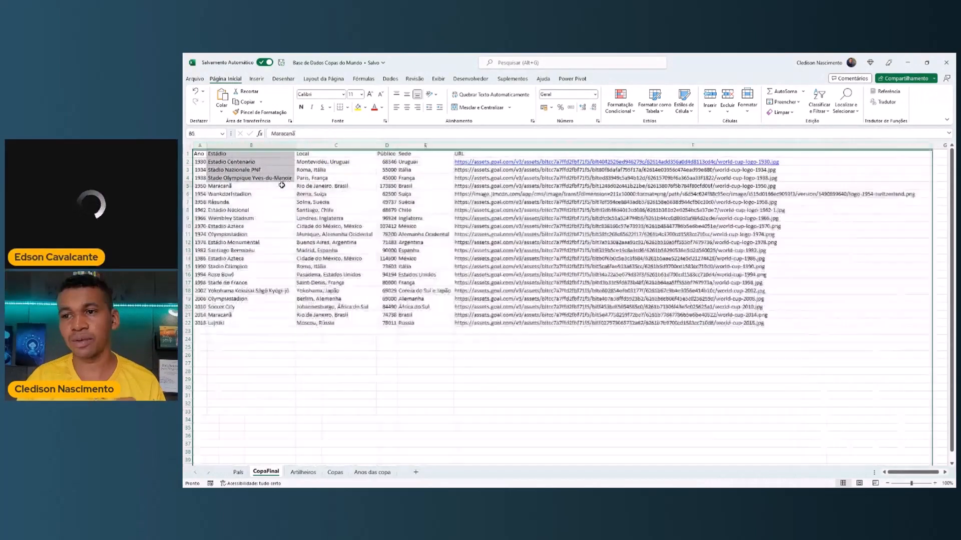
{"action": "left_click", "coordinate": [277, 185]}
Examine the top-scorer list on the Artilheiros sheet at an enlarged, readable size
{"action": "left_click", "coordinate": [303, 473]}
{"action": "left_click", "coordinate": [241, 177]}
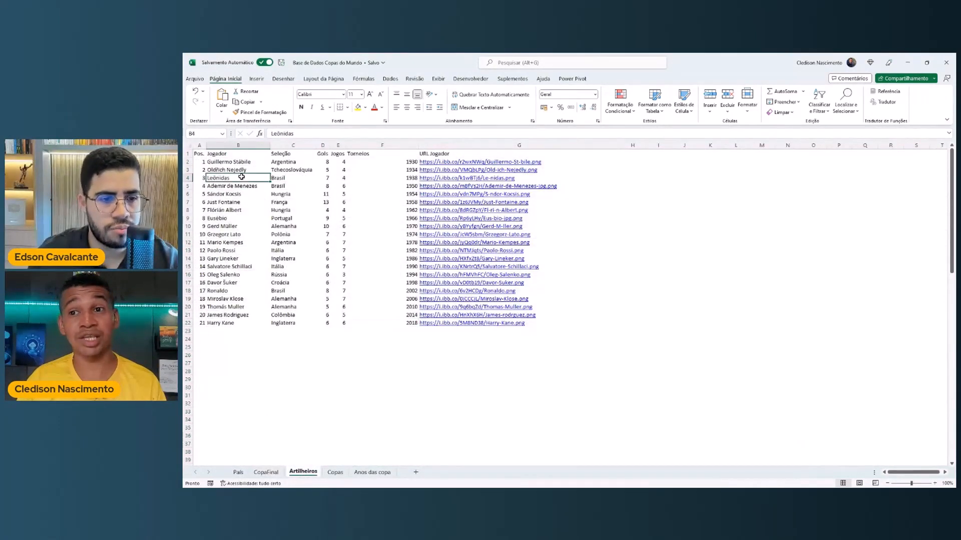
{"action": "left_click", "coordinate": [232, 162]}
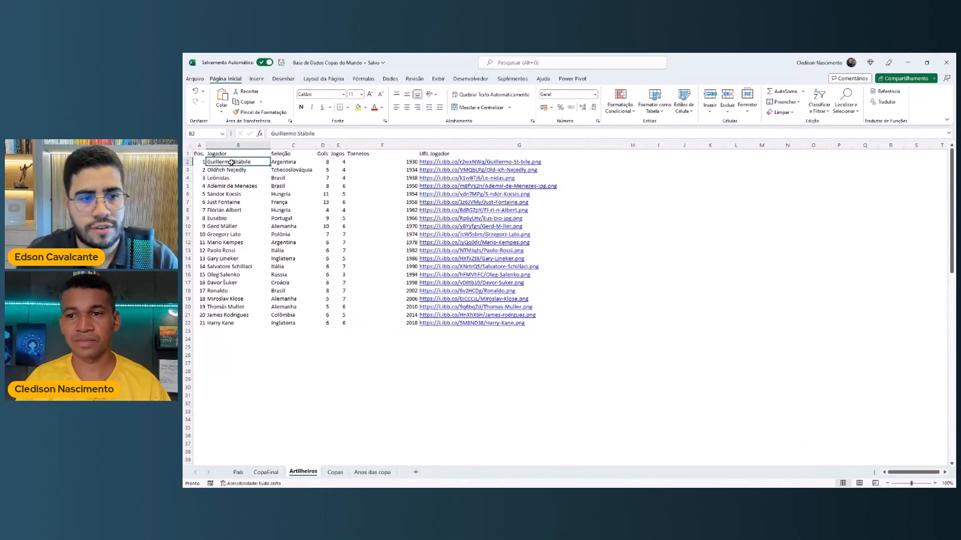
{"action": "scroll", "coordinate": [231, 161], "scroll_direction": "up", "scroll_amount": 3, "text": "ctrl"}
{"action": "scroll", "coordinate": [227, 163], "scroll_direction": "up", "scroll_amount": 1}
{"action": "left_click", "coordinate": [211, 157]}
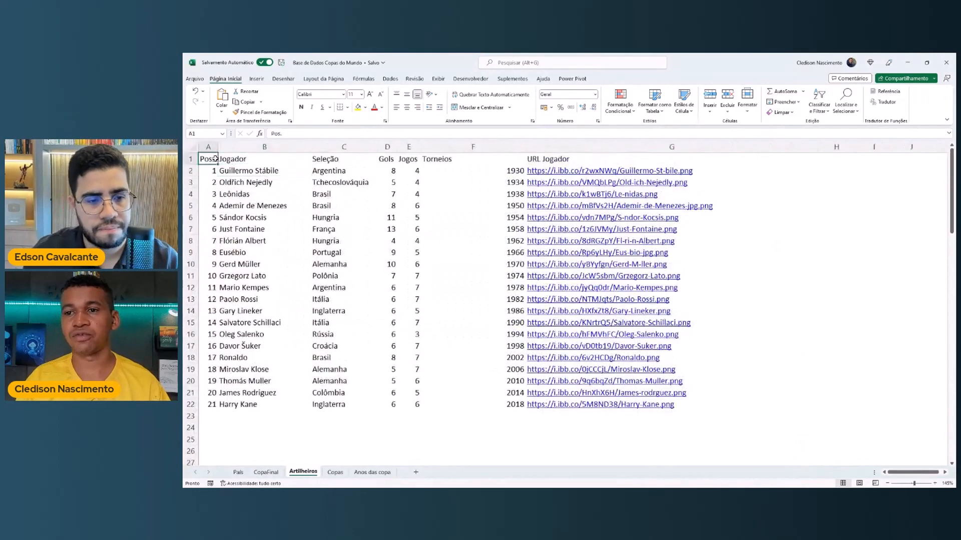
{"action": "scroll", "coordinate": [215, 159], "scroll_direction": "up", "scroll_amount": 3, "text": "ctrl"}
{"action": "scroll", "coordinate": [215, 159], "scroll_direction": "down", "scroll_amount": 2, "text": "ctrl"}
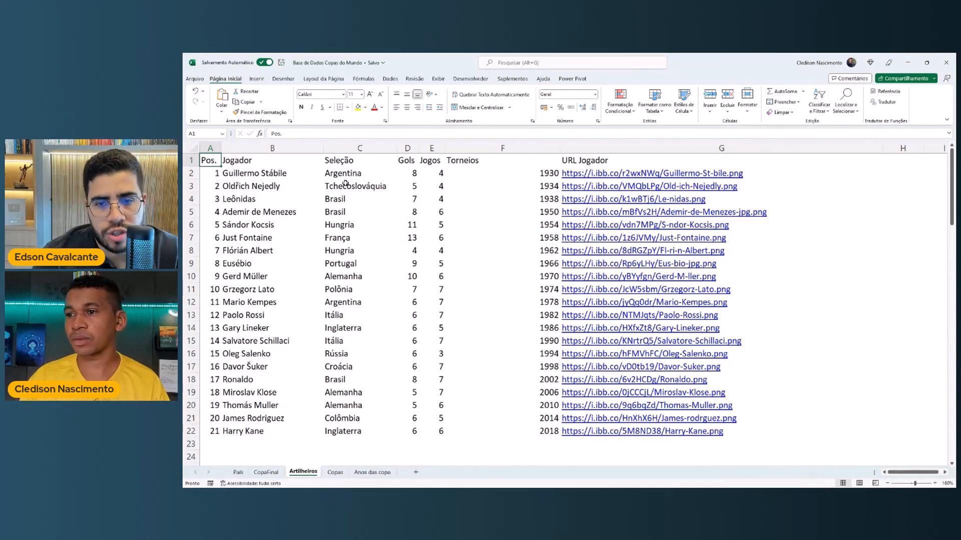
Examine the URL Jogador, Jogador, Torneios and Seleção columns of the Artilheiros sheet
{"action": "left_click", "coordinate": [634, 147]}
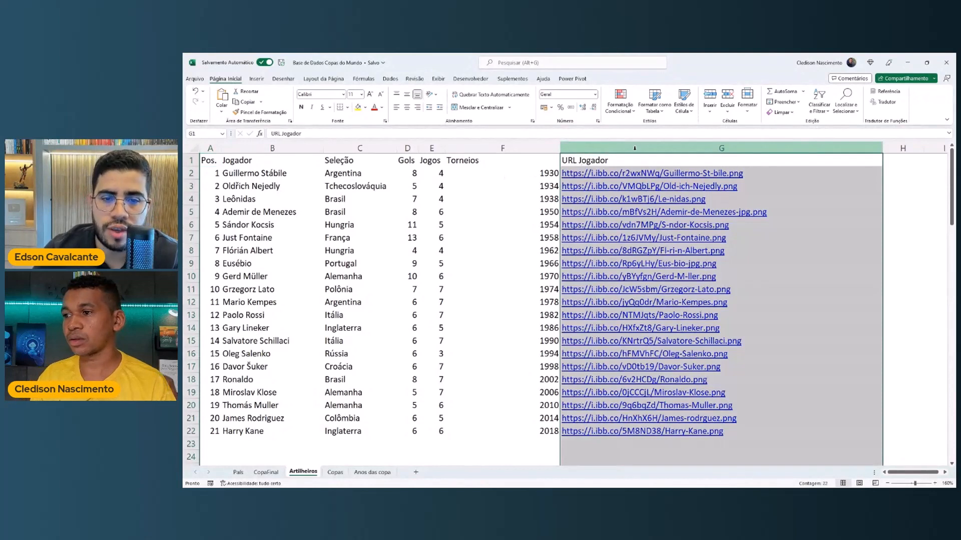
{"action": "left_click", "coordinate": [227, 174]}
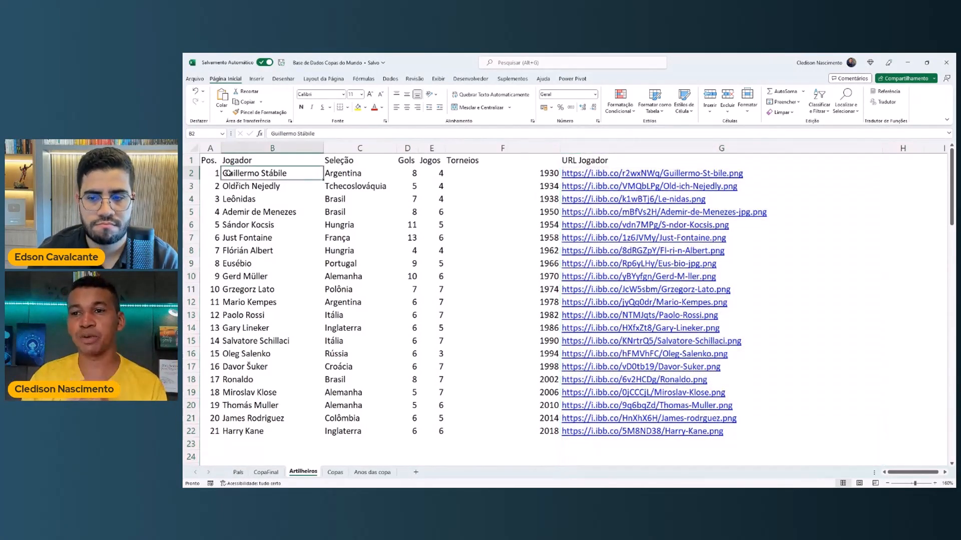
{"action": "left_click", "coordinate": [633, 159]}
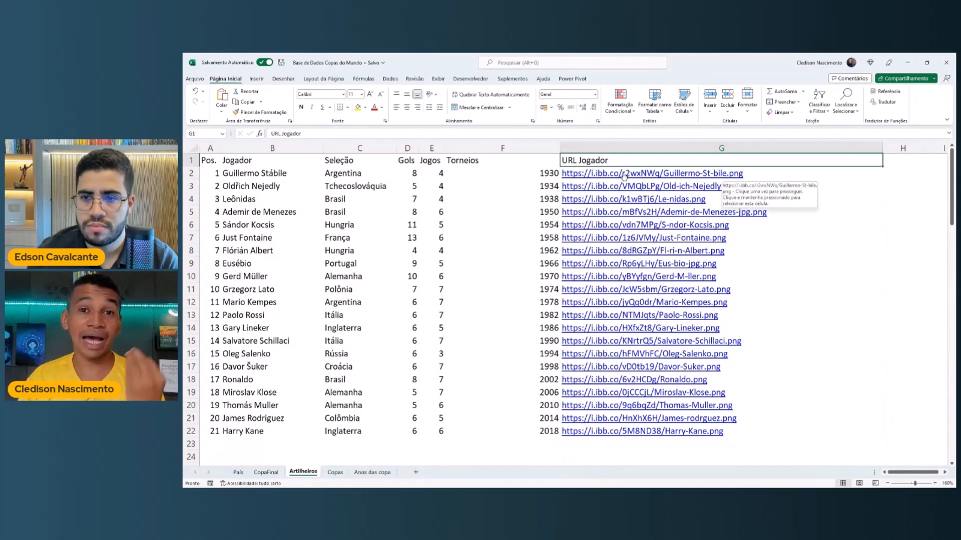
{"action": "left_click", "coordinate": [442, 172]}
{"action": "left_click", "coordinate": [479, 170]}
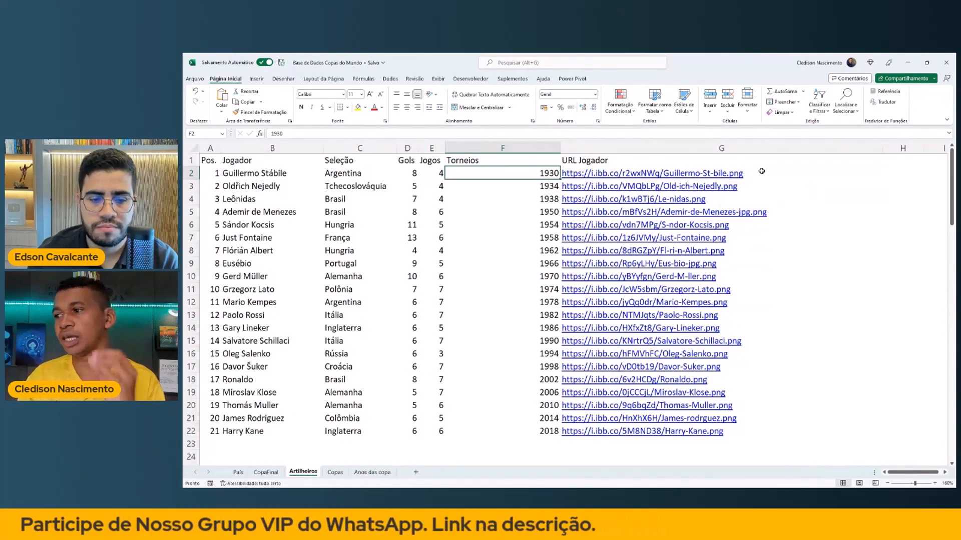
{"action": "key", "text": "Right"}
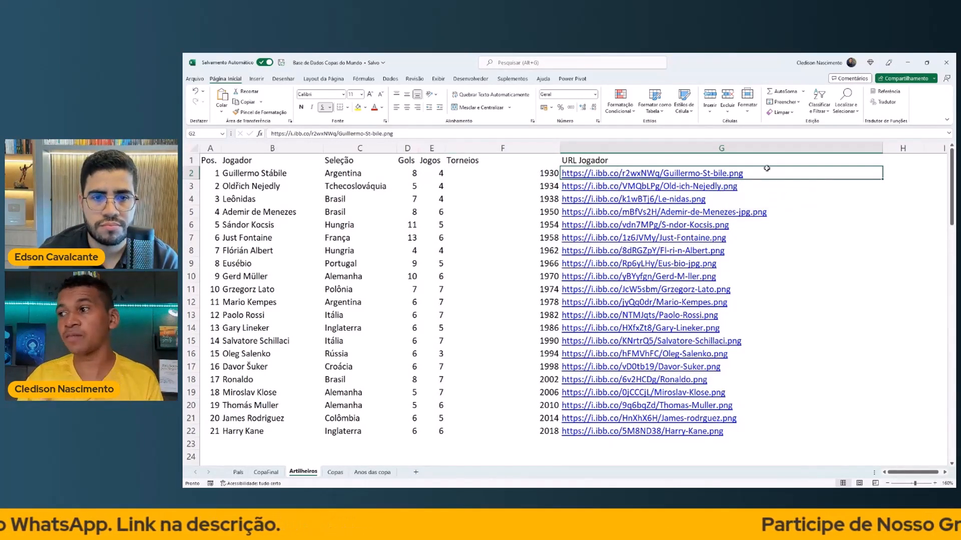
{"action": "left_click", "coordinate": [359, 198]}
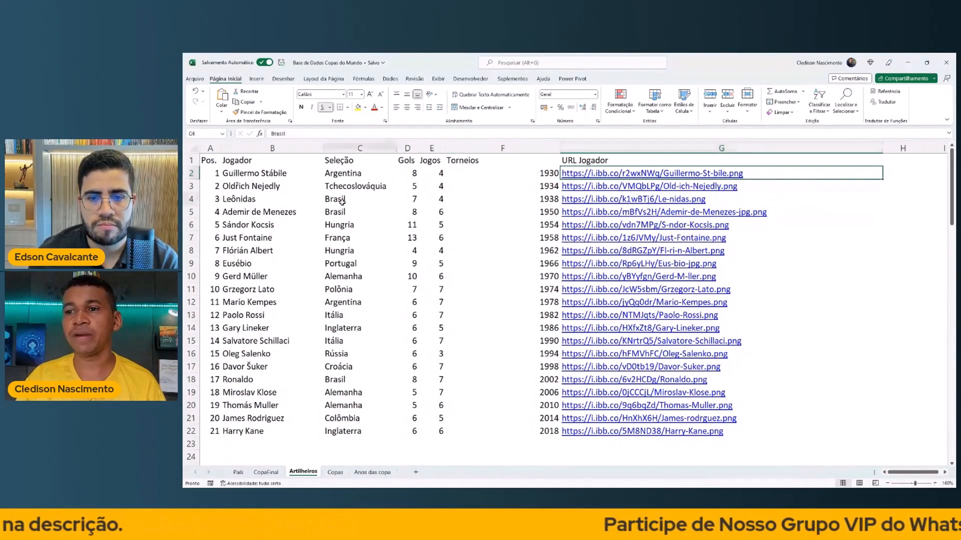
Enlarge the Copas sheet for reading and autofit the widths of all its columns
{"action": "left_click", "coordinate": [334, 472]}
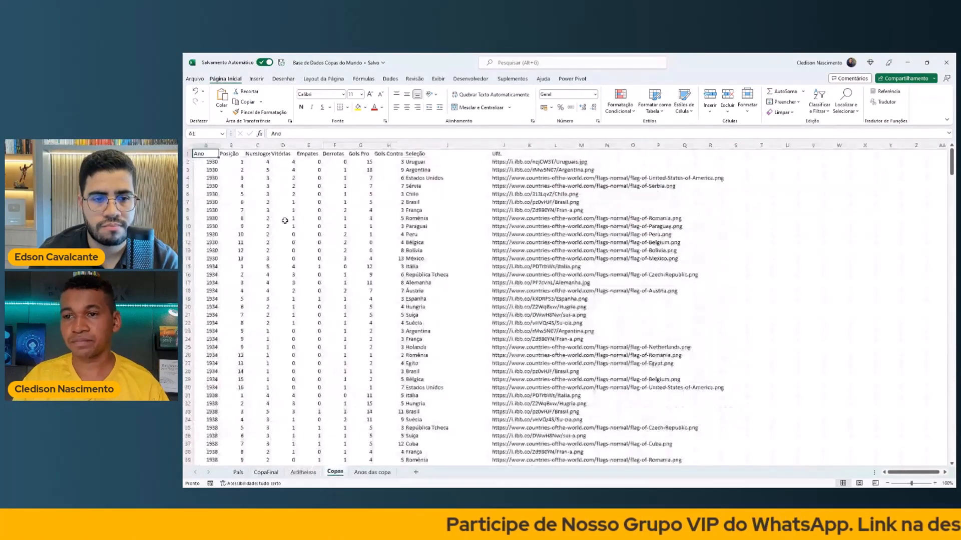
{"action": "left_click", "coordinate": [238, 185]}
{"action": "scroll", "coordinate": [238, 186], "scroll_direction": "up", "scroll_amount": 4}
{"action": "scroll", "coordinate": [238, 185], "scroll_direction": "up", "scroll_amount": 2}
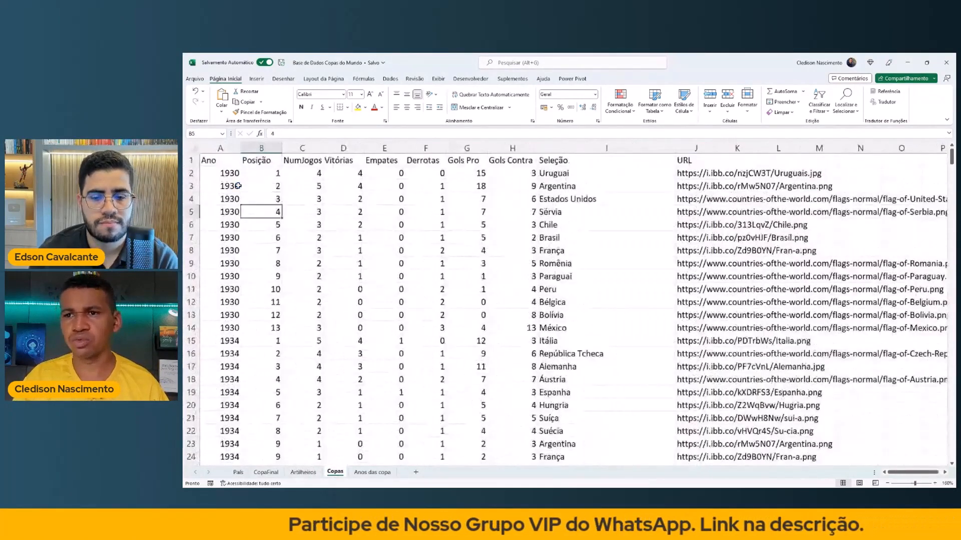
{"action": "left_click", "coordinate": [194, 147]}
{"action": "double_click", "coordinate": [241, 148]}
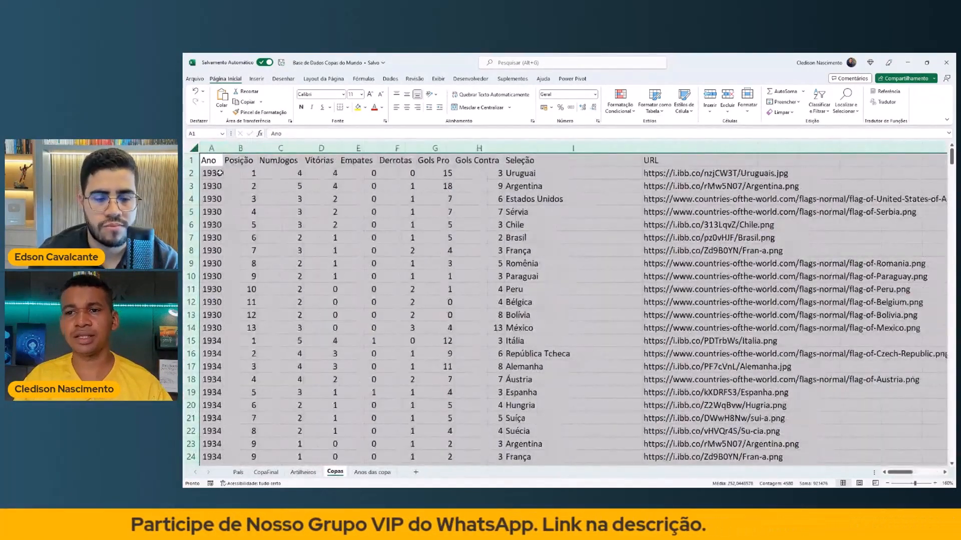
Examine the Uruguai 1930 record on the Copas sheet field by field, from Ano through Seleção to URL
{"action": "left_click", "coordinate": [216, 173]}
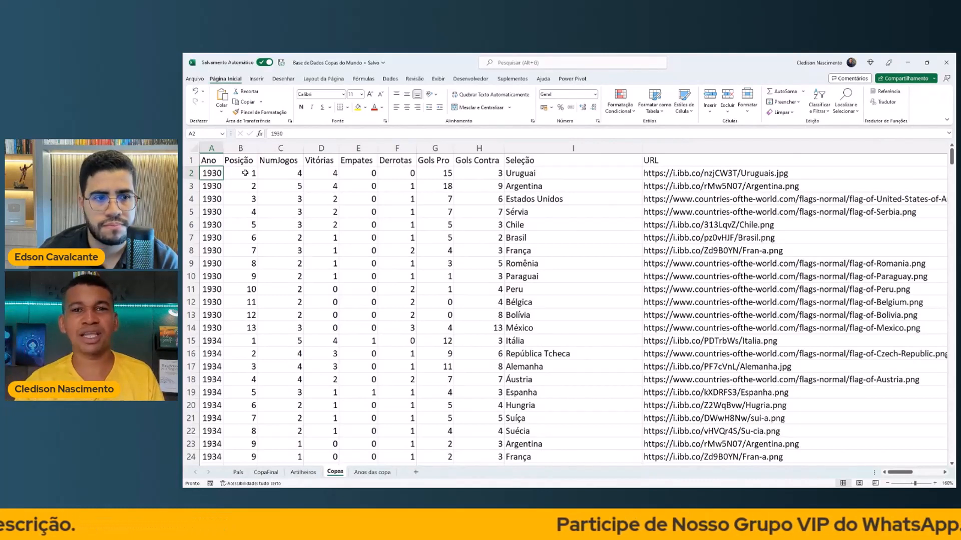
{"action": "left_click", "coordinate": [245, 174]}
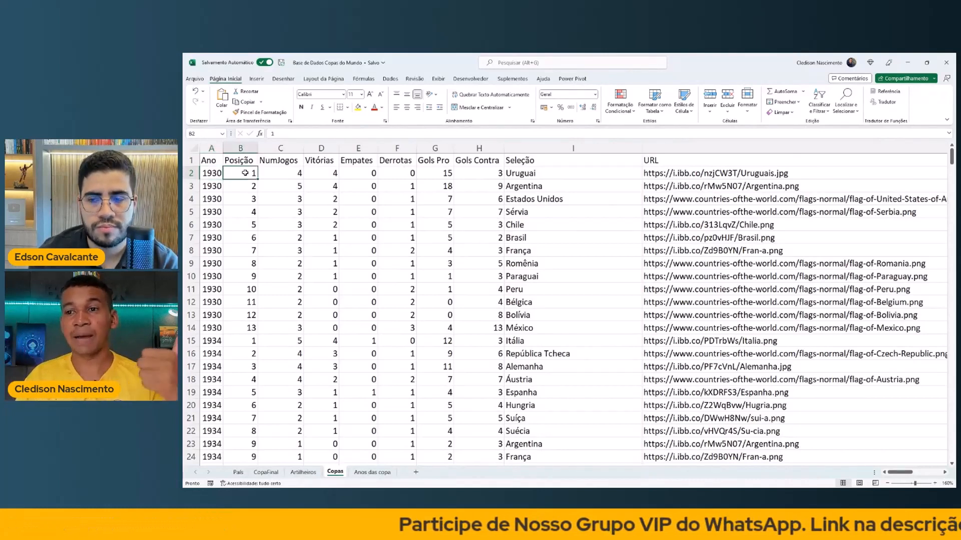
{"action": "left_click", "coordinate": [293, 173]}
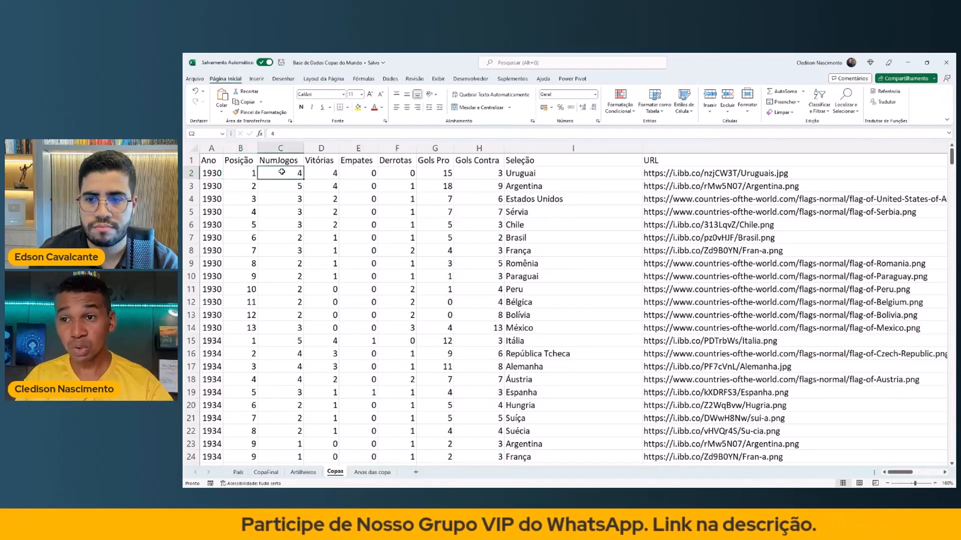
{"action": "left_click", "coordinate": [330, 173]}
{"action": "left_click", "coordinate": [369, 173]}
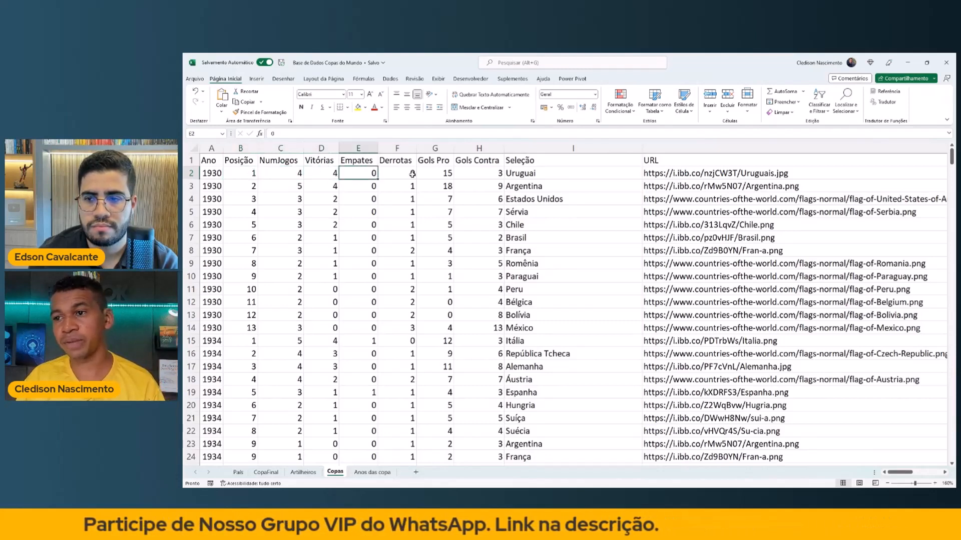
{"action": "left_click", "coordinate": [411, 173]}
{"action": "left_click", "coordinate": [434, 173]}
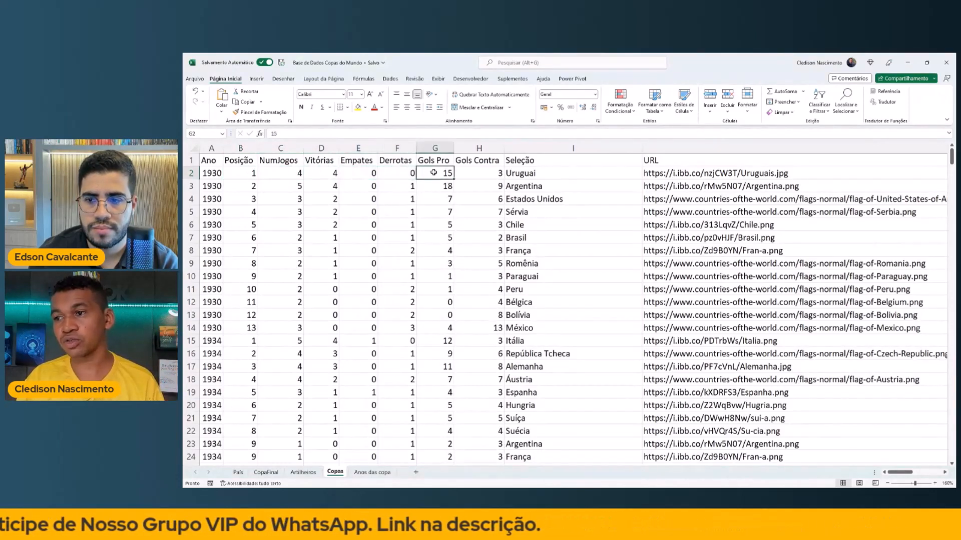
{"action": "left_click", "coordinate": [483, 173]}
{"action": "left_click", "coordinate": [550, 170]}
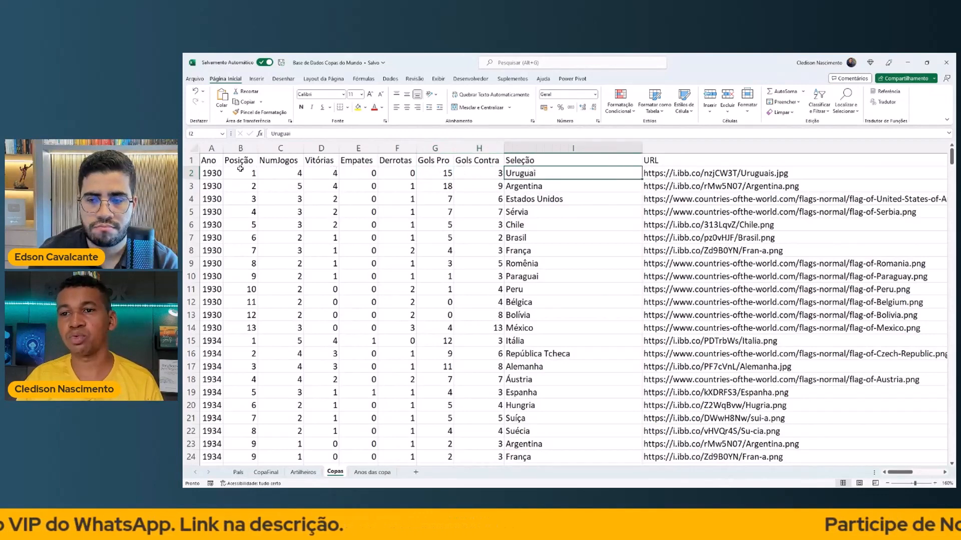
{"action": "left_click_drag", "start_coordinate": [210, 173], "coordinate": [601, 173]}
{"action": "left_click", "coordinate": [669, 174]}
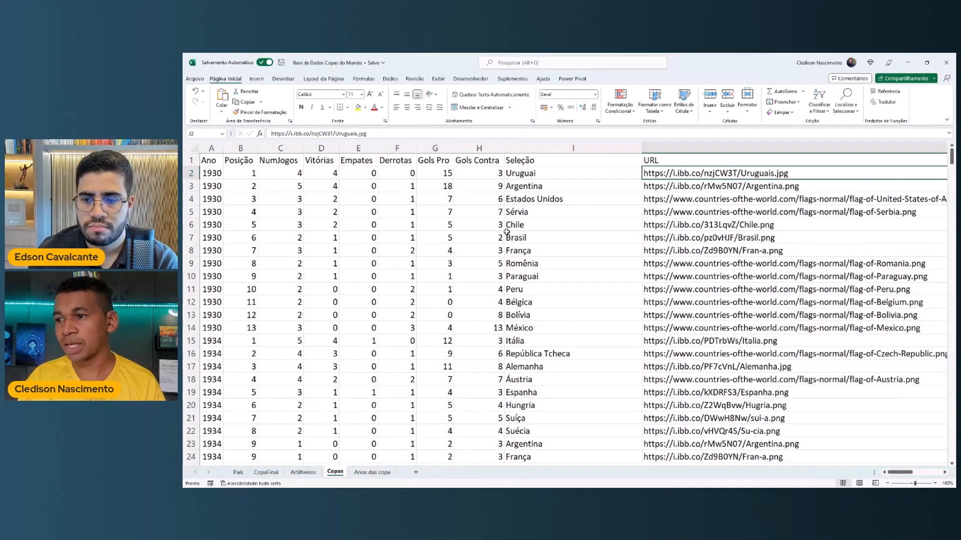
Examine the Brasil 1930 record on the Copas sheet, checking its position, games, results and goals
{"action": "left_click_drag", "start_coordinate": [518, 237], "coordinate": [212, 239]}
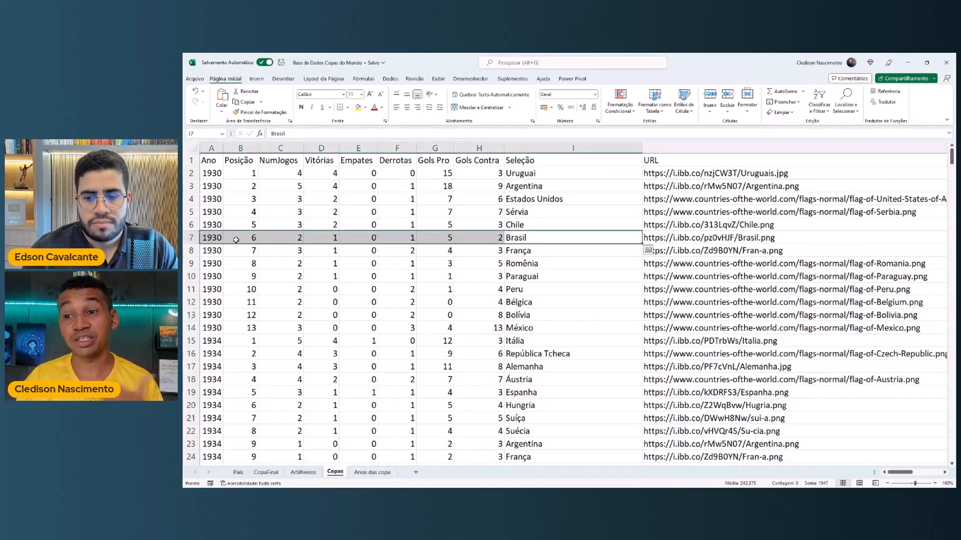
{"action": "left_click", "coordinate": [235, 239]}
{"action": "left_click", "coordinate": [281, 238]}
{"action": "left_click", "coordinate": [333, 237]}
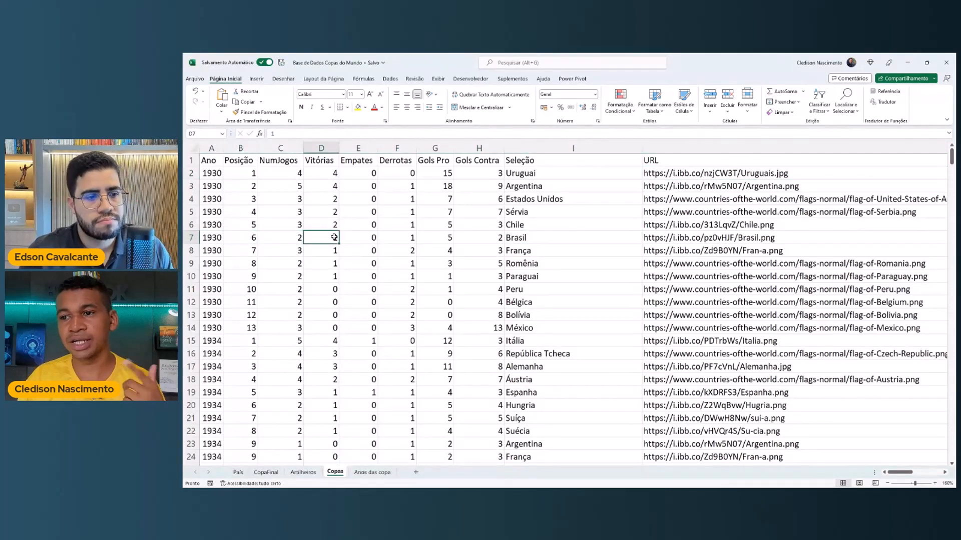
{"action": "left_click", "coordinate": [371, 238]}
{"action": "left_click", "coordinate": [409, 237]}
{"action": "left_click", "coordinate": [439, 236]}
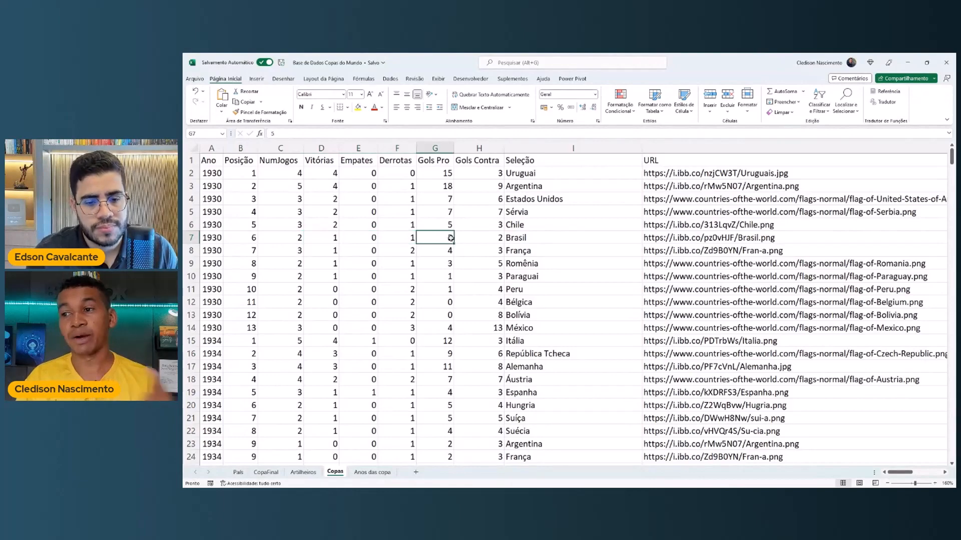
{"action": "left_click", "coordinate": [474, 238]}
{"action": "left_click", "coordinate": [520, 237]}
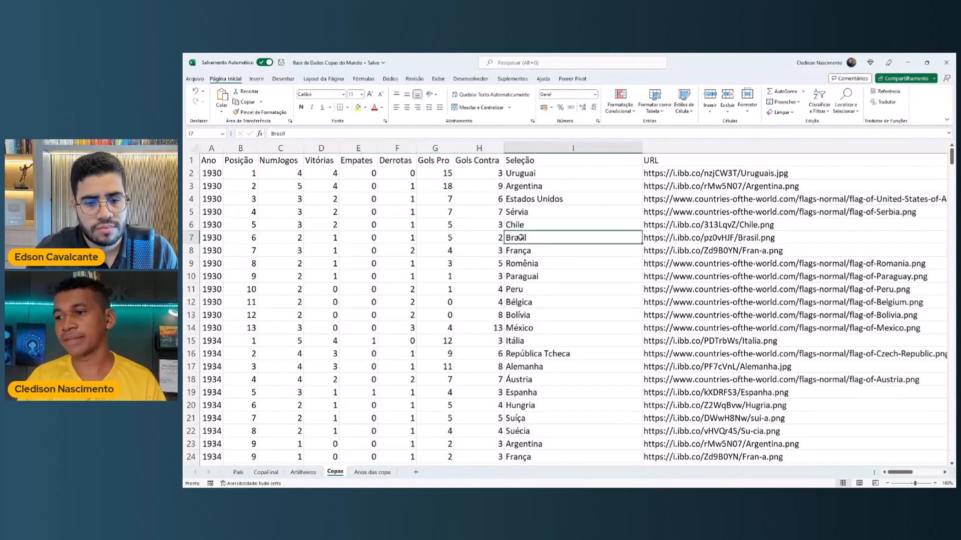
Check the Brasil 1930 flag URL on the Copas sheet and examine the enlarged Ano list on the Anos das copa sheet
{"action": "left_click", "coordinate": [775, 239]}
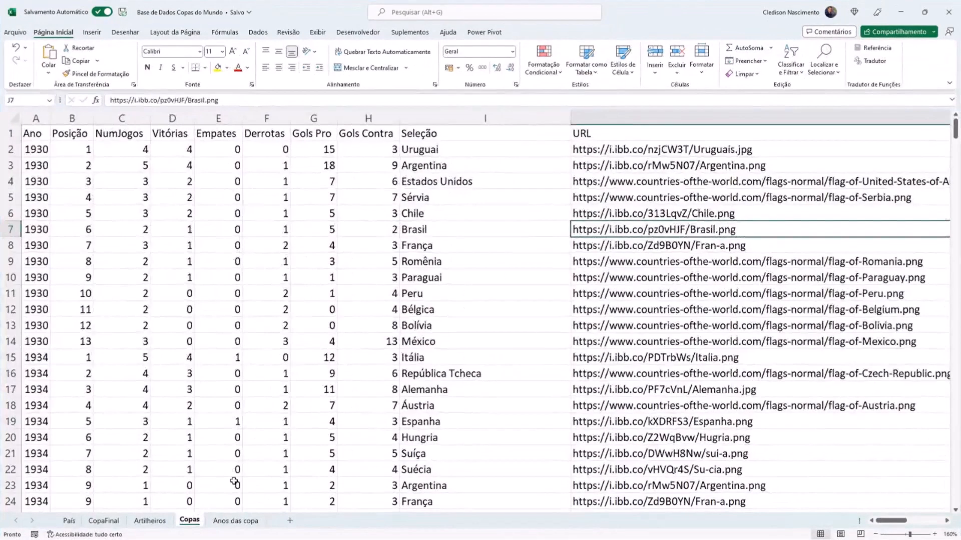
{"action": "left_click", "coordinate": [235, 521]}
{"action": "left_click", "coordinate": [32, 134]}
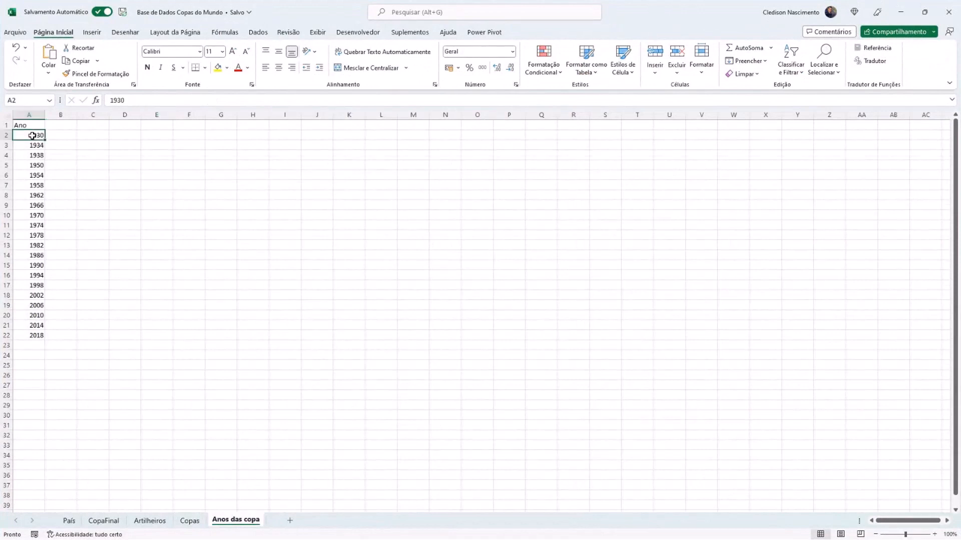
{"action": "scroll", "coordinate": [32, 135], "scroll_direction": "up", "scroll_amount": 5, "text": "ctrl"}
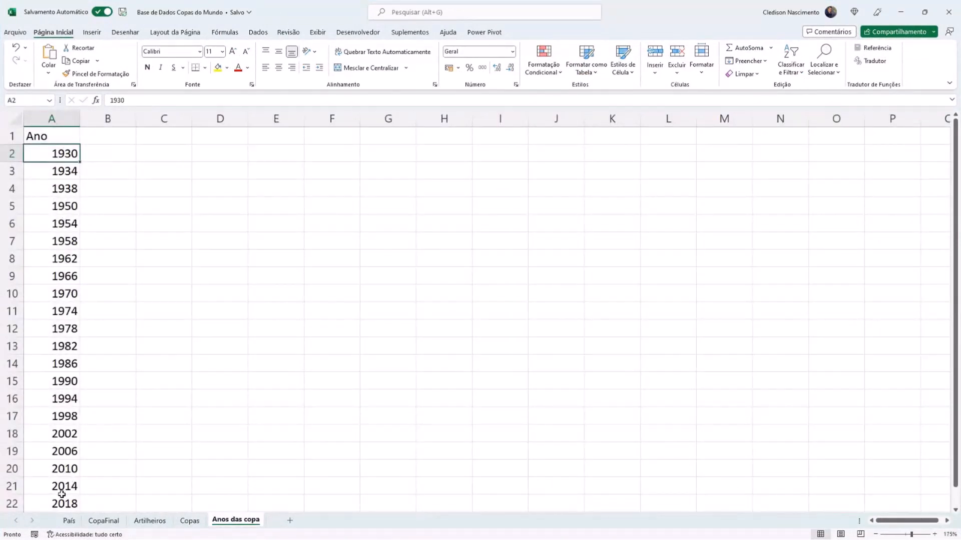
{"action": "left_click", "coordinate": [67, 192]}
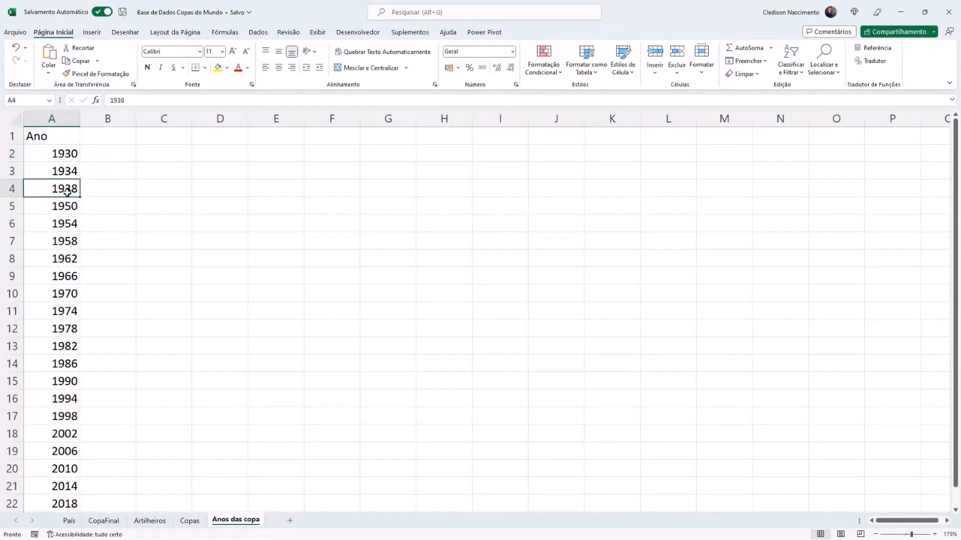
{"action": "left_click", "coordinate": [67, 204]}
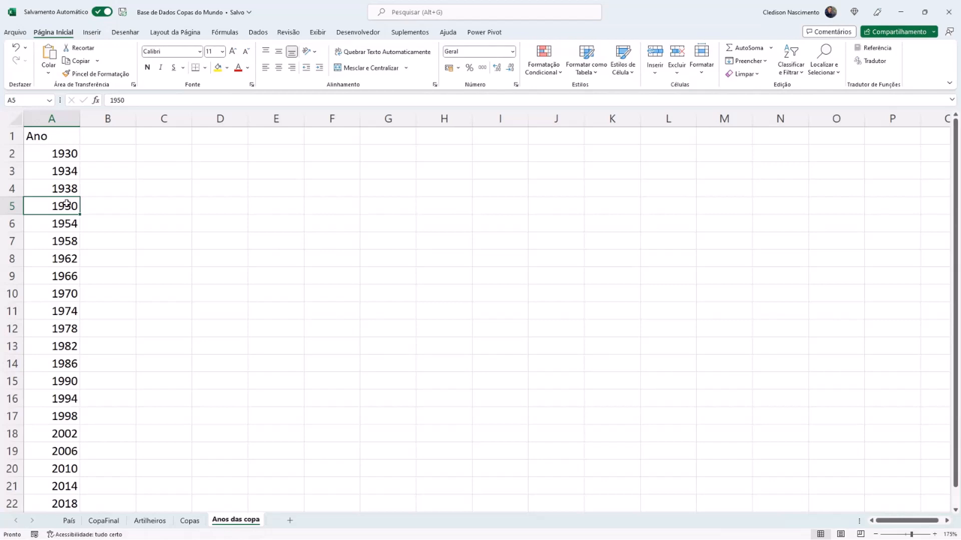
{"action": "left_click", "coordinate": [57, 144]}
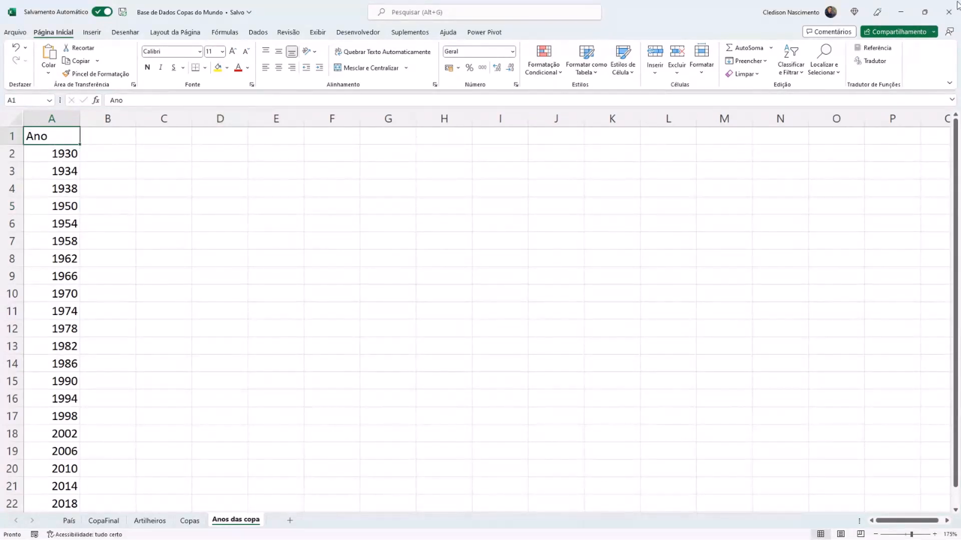
Close the workbook and import the Excel file Base de Dados Copas do Mundo from the Copa folder into Power BI Desktop
{"action": "left_click", "coordinate": [948, 12]}
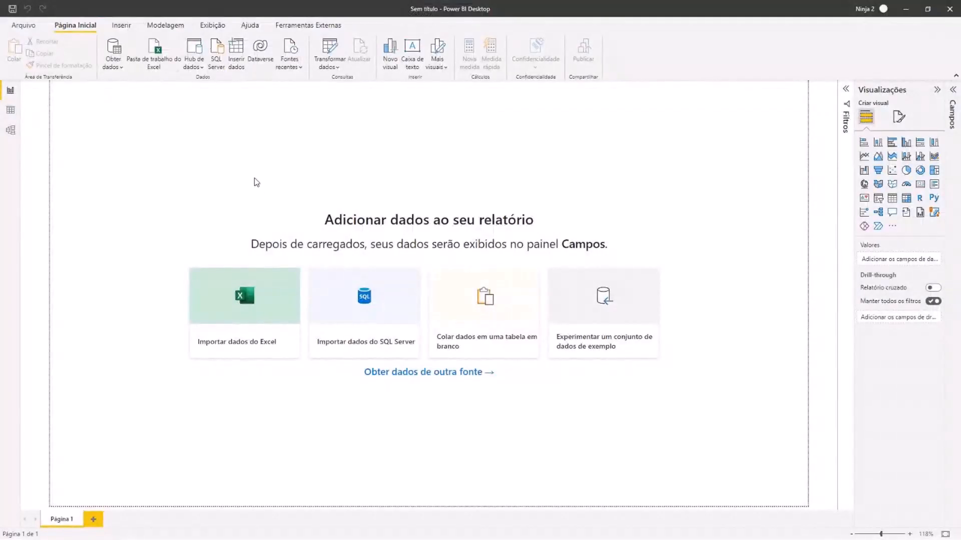
{"action": "left_click", "coordinate": [244, 304]}
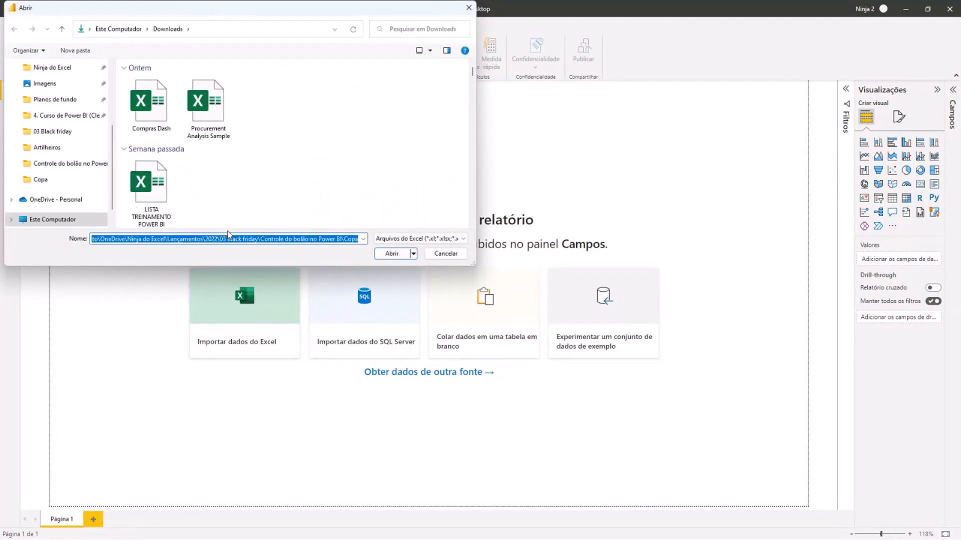
{"action": "left_click", "coordinate": [158, 80]}
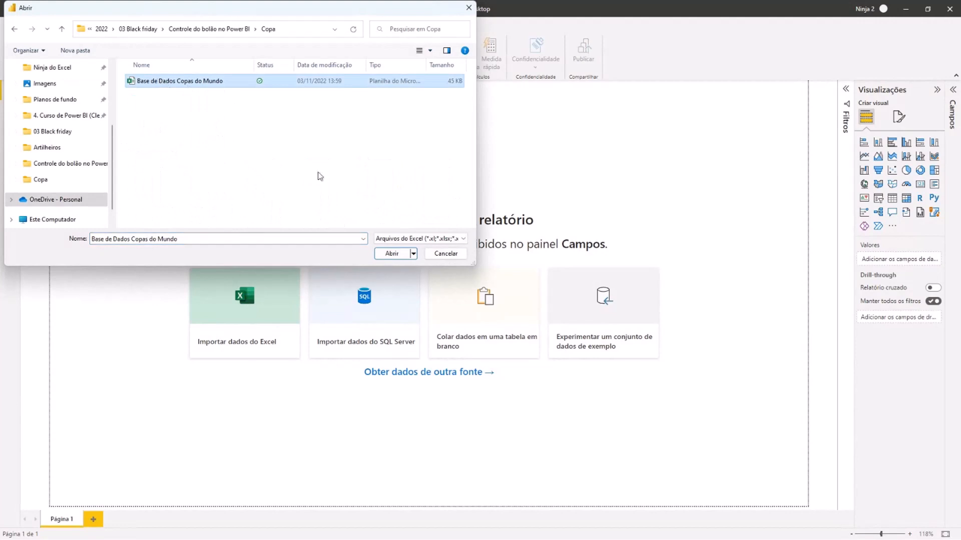
{"action": "left_click", "coordinate": [394, 254]}
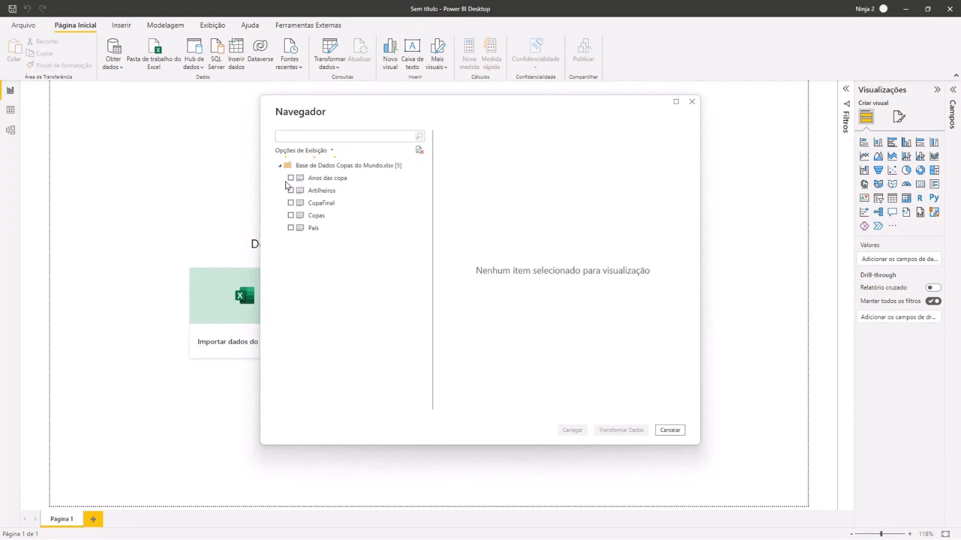
Select the Anos das copa, Artilheiros, CopaFinal, Copas and País tables and open them for transformation in Power Query
{"action": "left_click", "coordinate": [291, 179]}
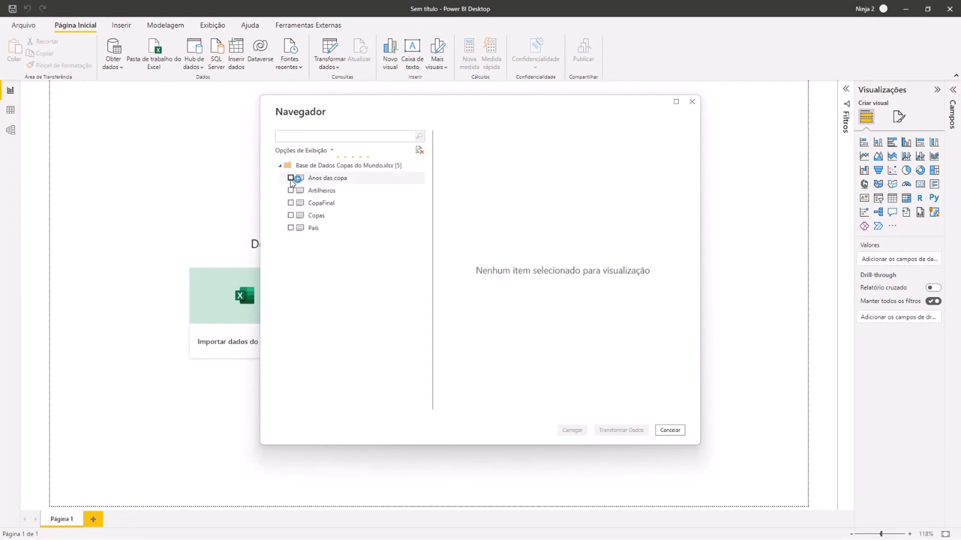
{"action": "left_click", "coordinate": [291, 190]}
{"action": "left_click", "coordinate": [291, 203]}
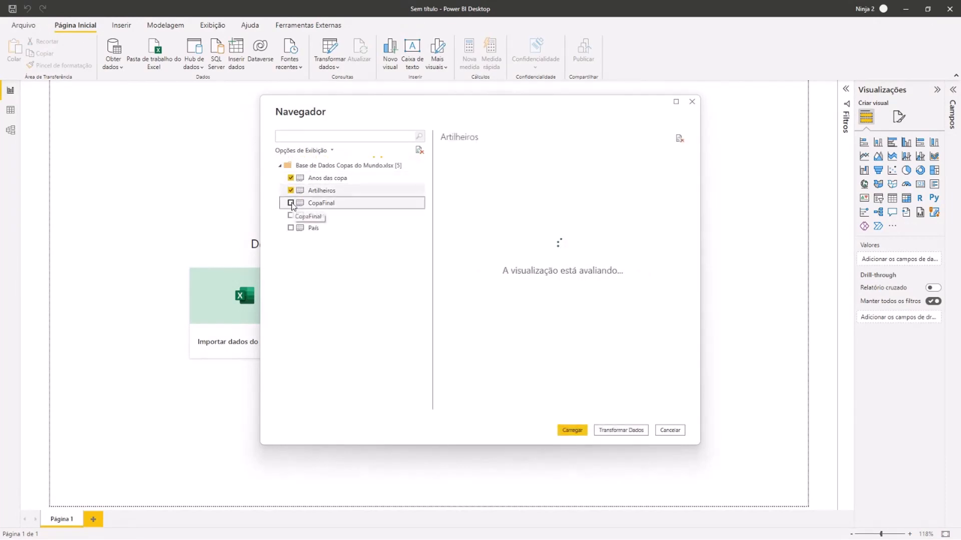
{"action": "left_click", "coordinate": [291, 215]}
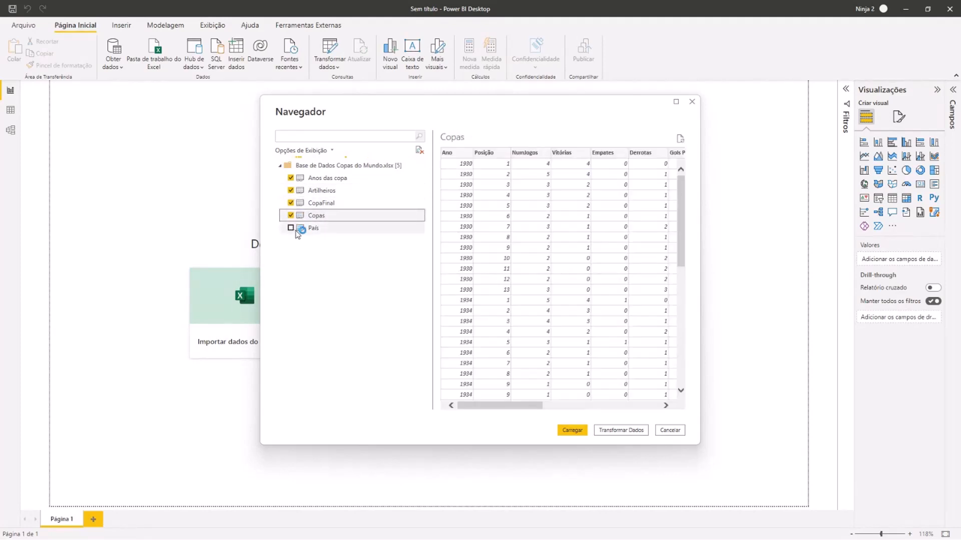
{"action": "left_click", "coordinate": [291, 229]}
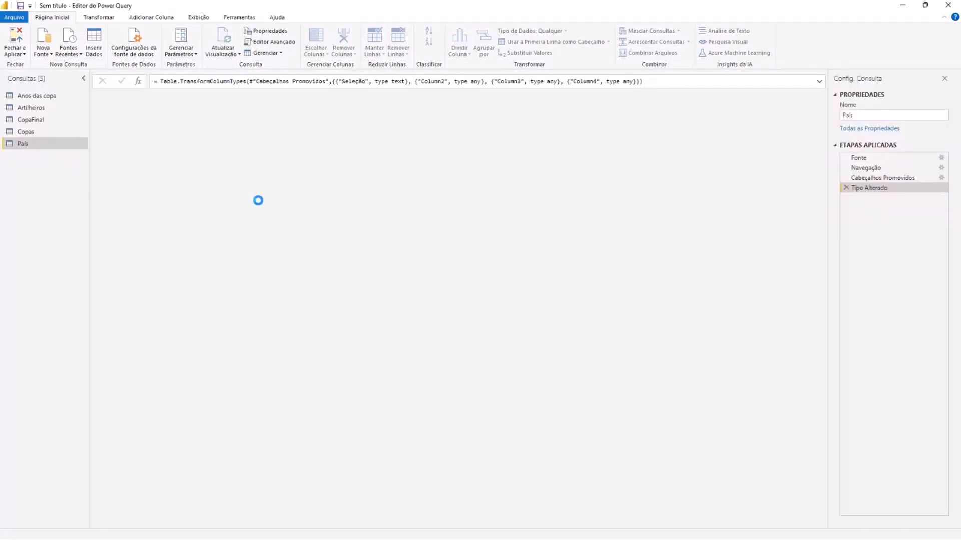
Look over the Anos das copa query and filter the null rows out of the Pos. column in the Artilheiros query
{"action": "left_click", "coordinate": [45, 98]}
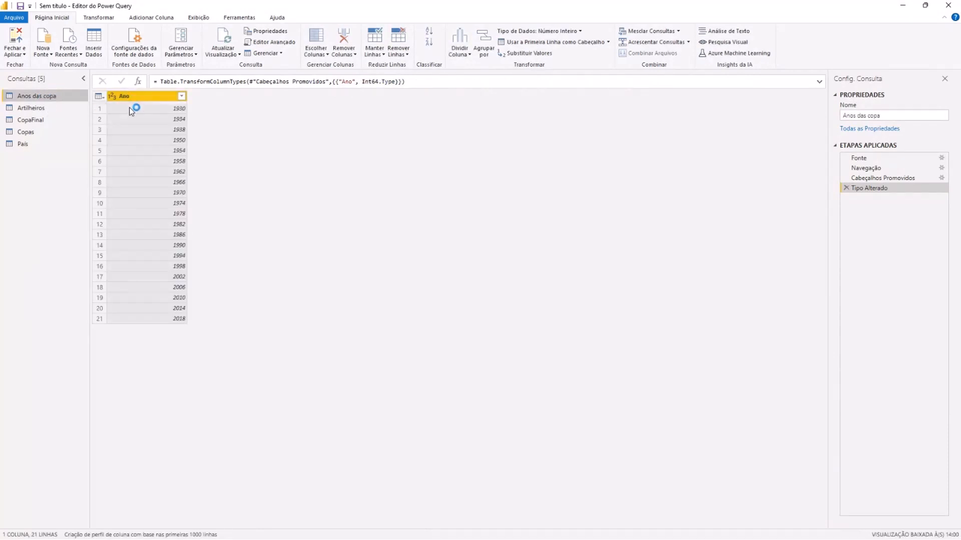
{"action": "left_click", "coordinate": [34, 109]}
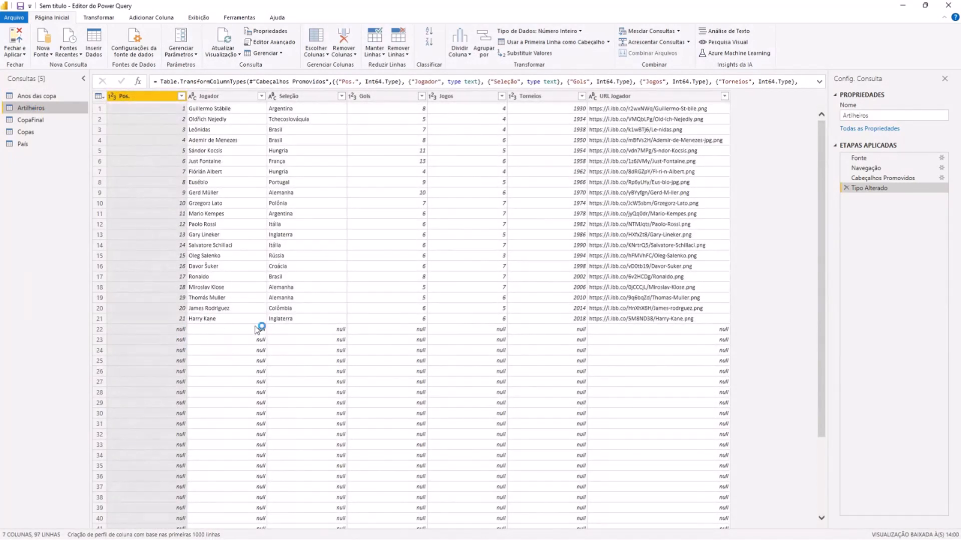
{"action": "left_click", "coordinate": [181, 96]}
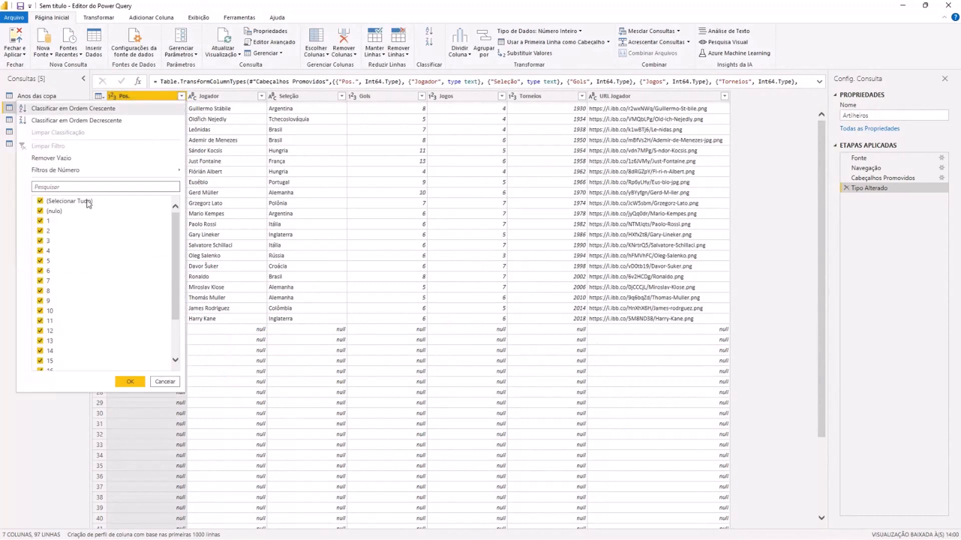
{"action": "left_click", "coordinate": [41, 211]}
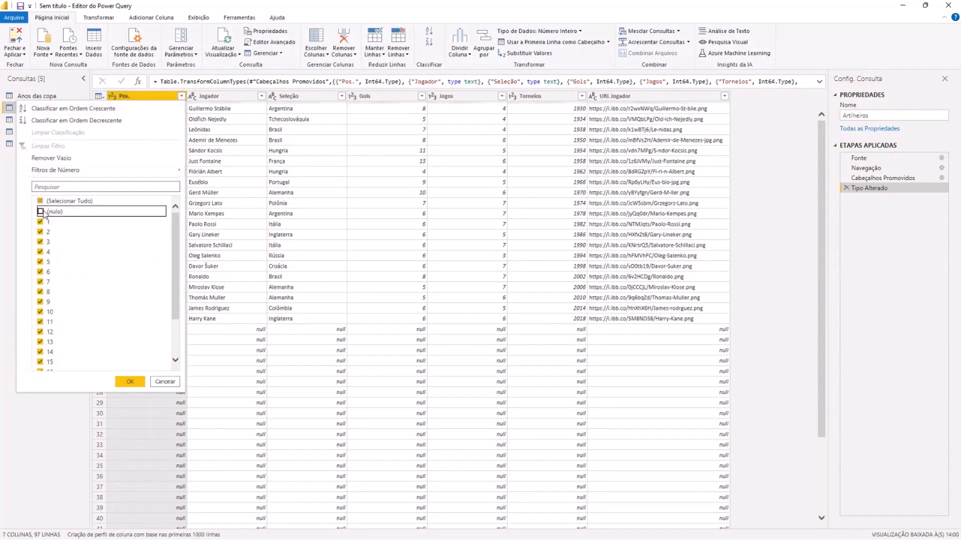
{"action": "left_click", "coordinate": [131, 383]}
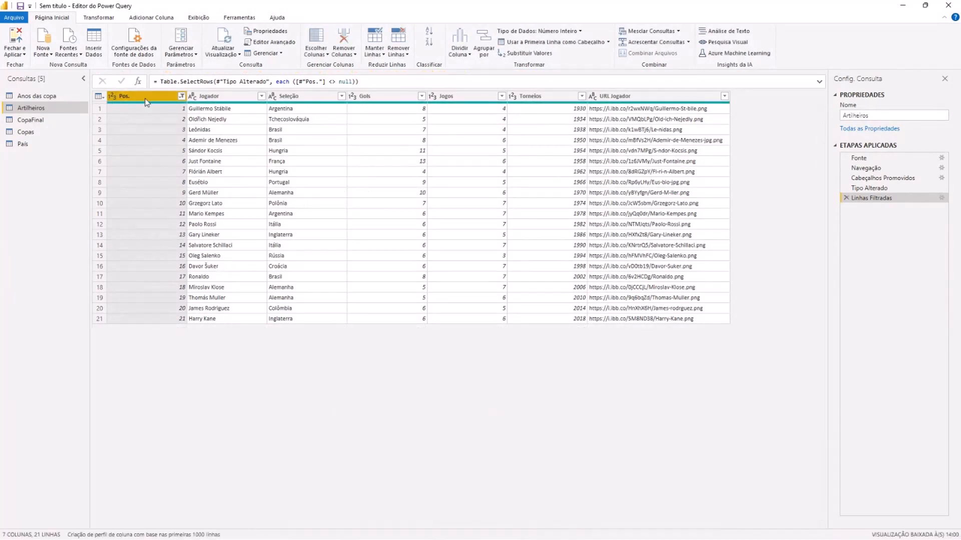
Check the data types of the Pos. and Jogador columns in Artilheiros and review the CopaFinal and Copas queries
{"action": "left_click", "coordinate": [111, 97]}
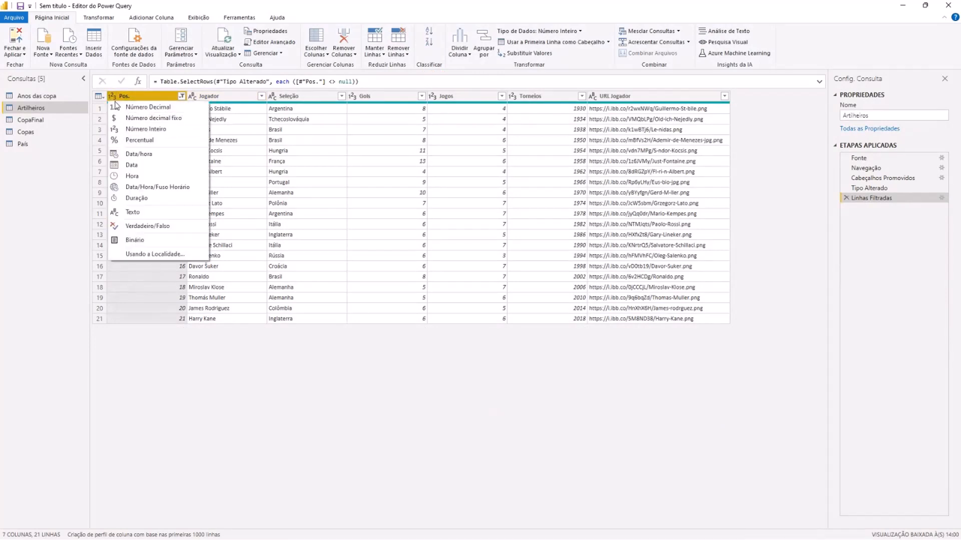
{"action": "left_click", "coordinate": [192, 97]}
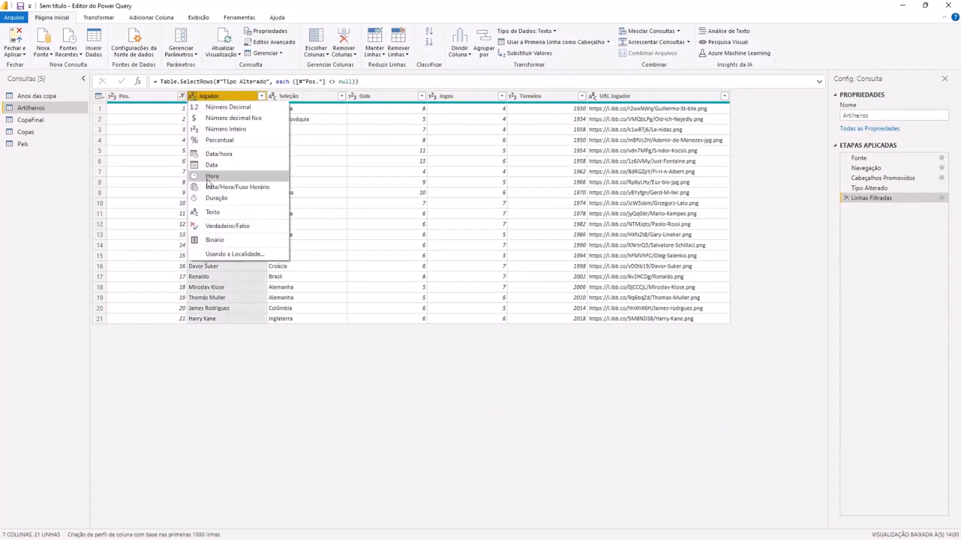
{"action": "left_click", "coordinate": [342, 196]}
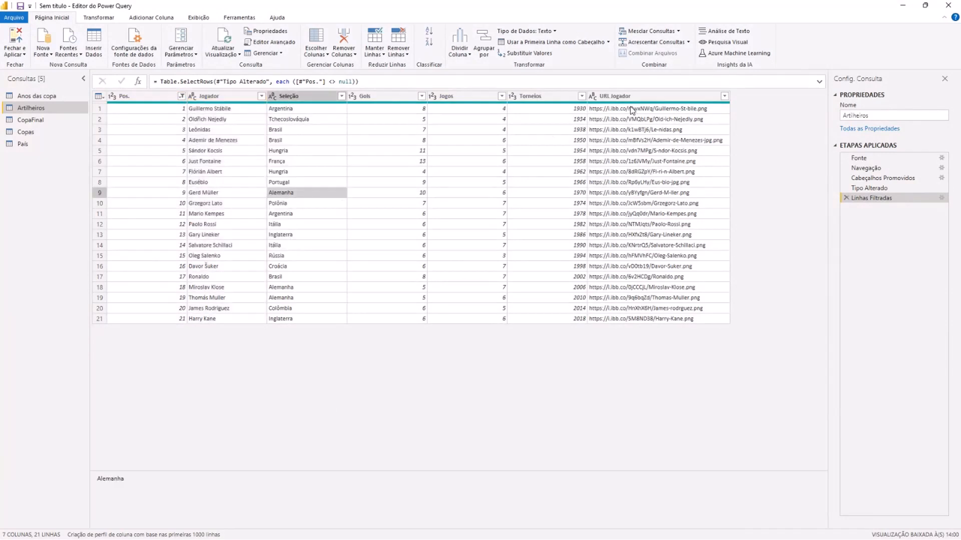
{"action": "left_click", "coordinate": [30, 120]}
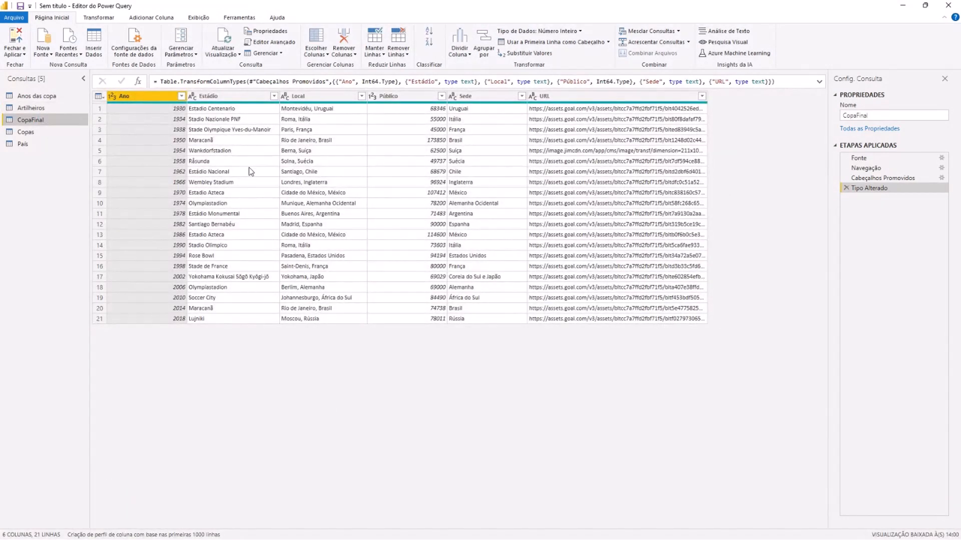
{"action": "left_click", "coordinate": [36, 133]}
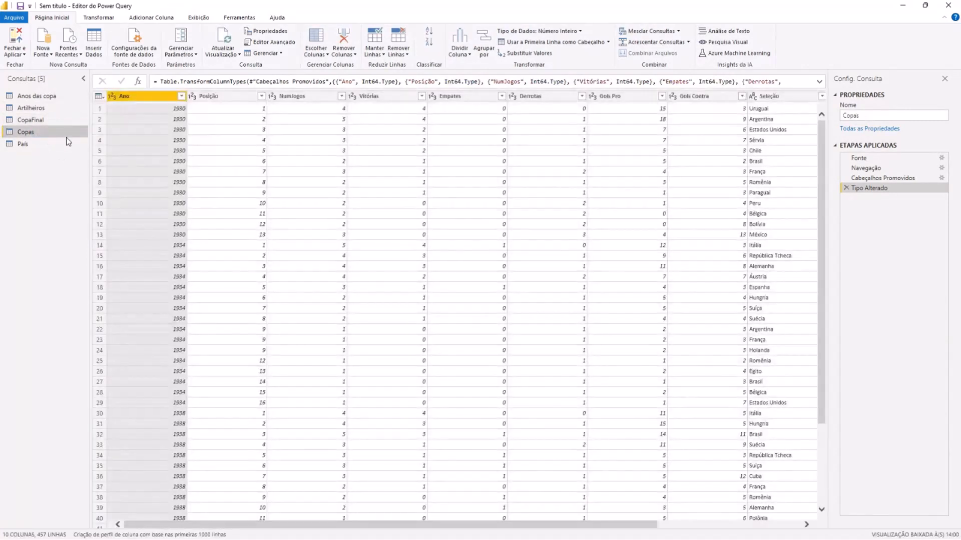
{"action": "left_click_drag", "start_coordinate": [276, 522], "coordinate": [240, 538]}
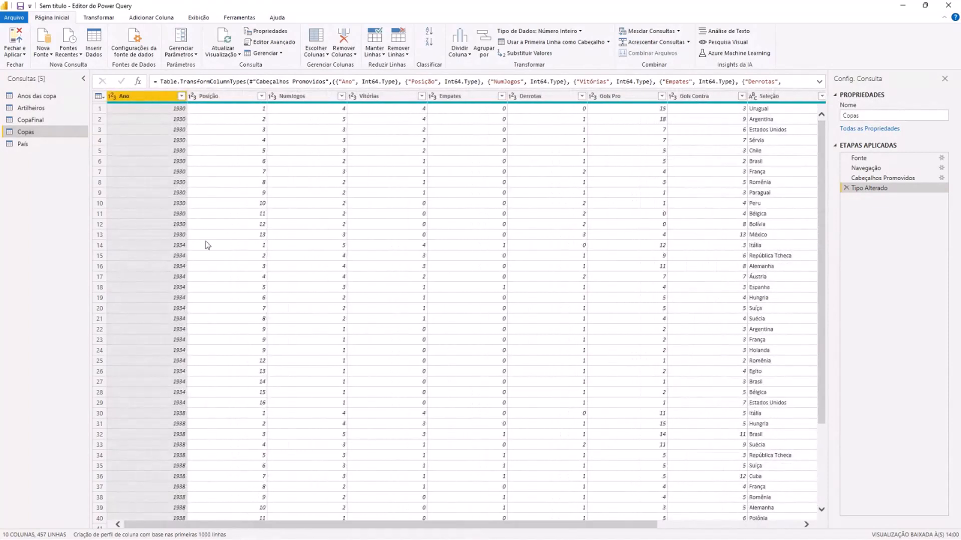
Remove every column except Seleção from the País query and look through the remaining list of countries
{"action": "left_click", "coordinate": [33, 143]}
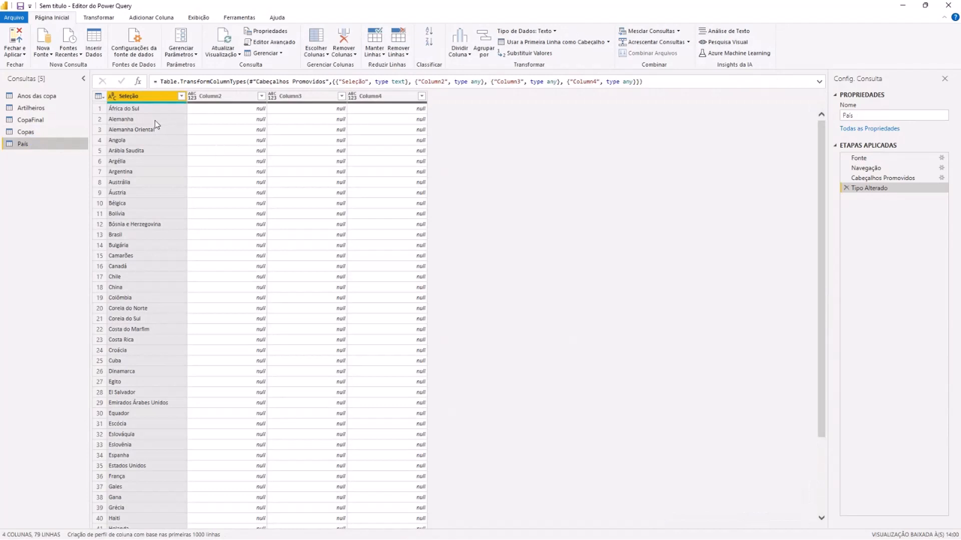
{"action": "right_click", "coordinate": [128, 96]}
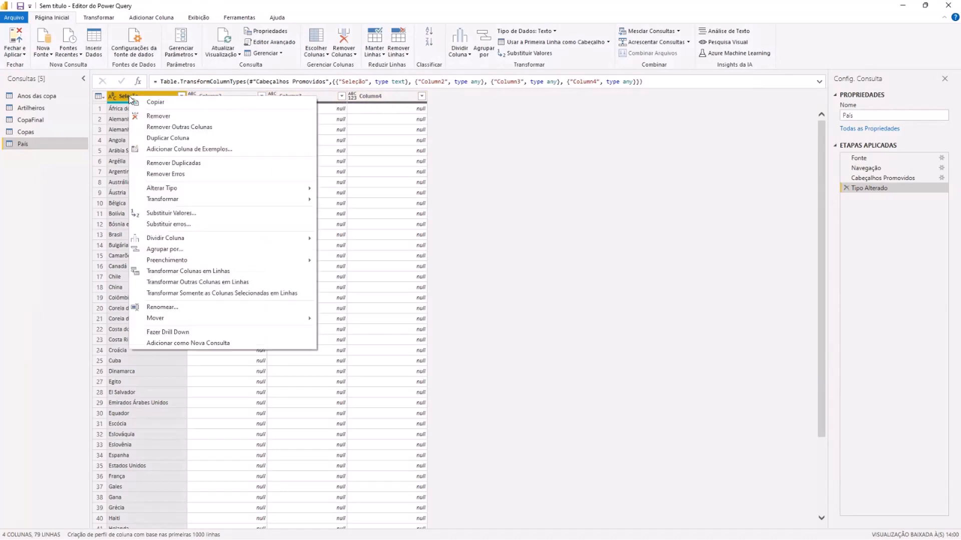
{"action": "left_click", "coordinate": [179, 128]}
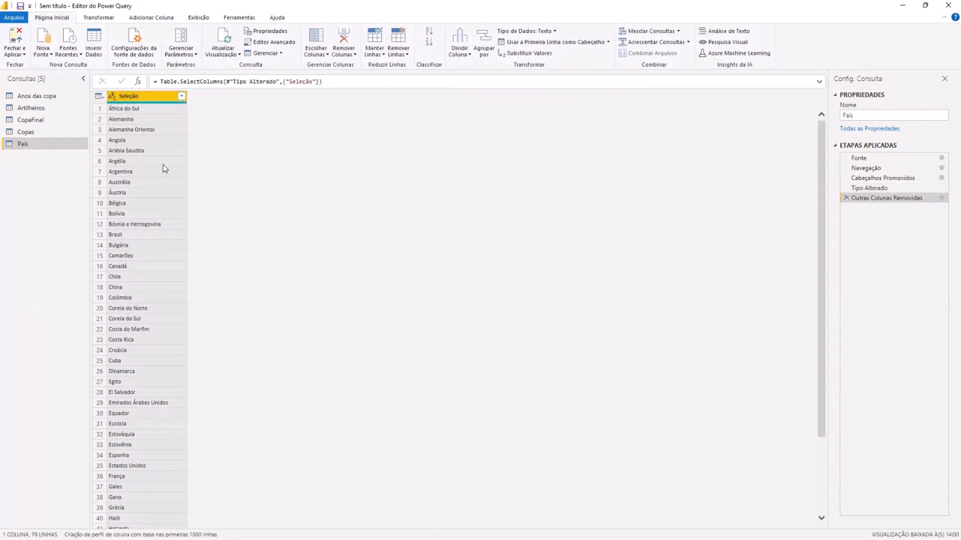
{"action": "scroll", "coordinate": [165, 168], "scroll_direction": "down", "scroll_amount": 10}
{"action": "scroll", "coordinate": [165, 169], "scroll_direction": "up", "scroll_amount": 10}
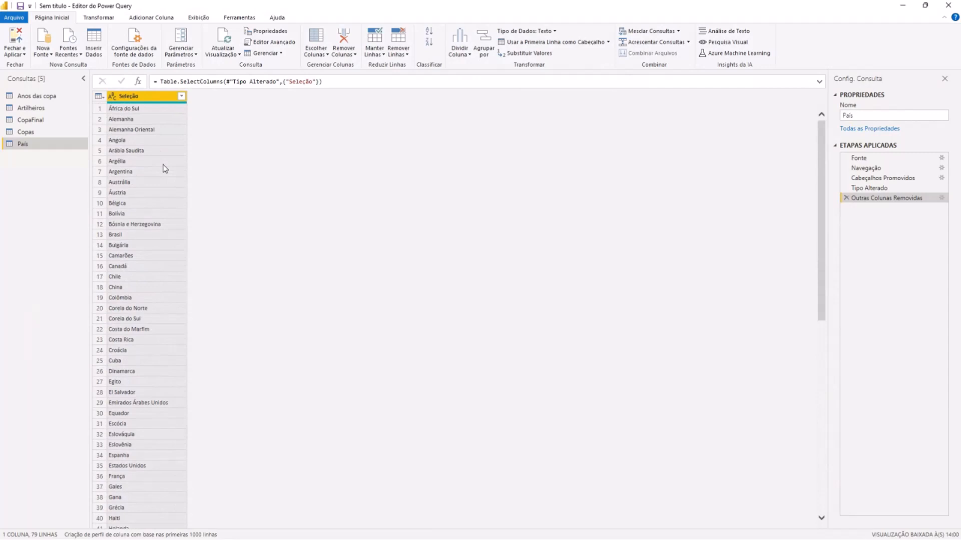
Apply the query changes and close the Power Query editor to load the five tables into the report
{"action": "left_click", "coordinate": [42, 96]}
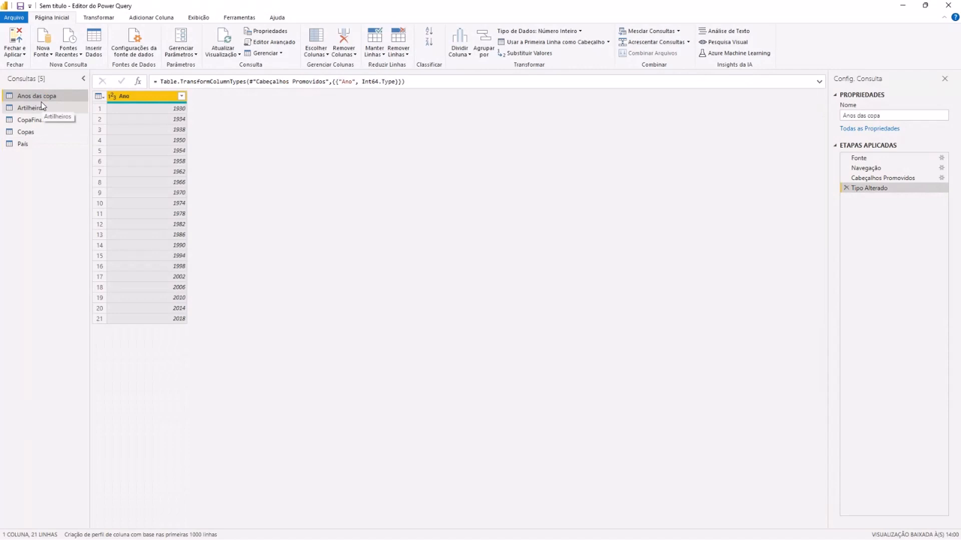
{"action": "left_click", "coordinate": [15, 52]}
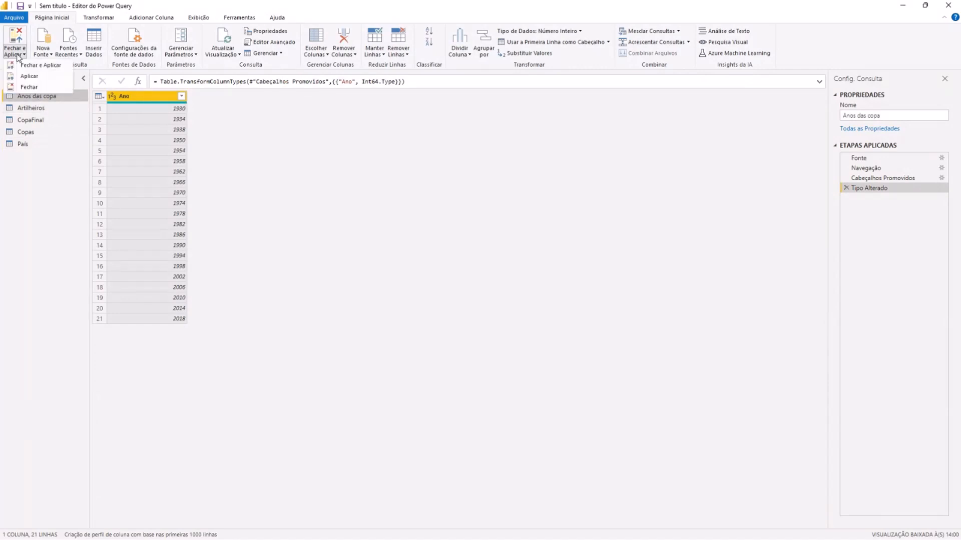
{"action": "left_click", "coordinate": [27, 67]}
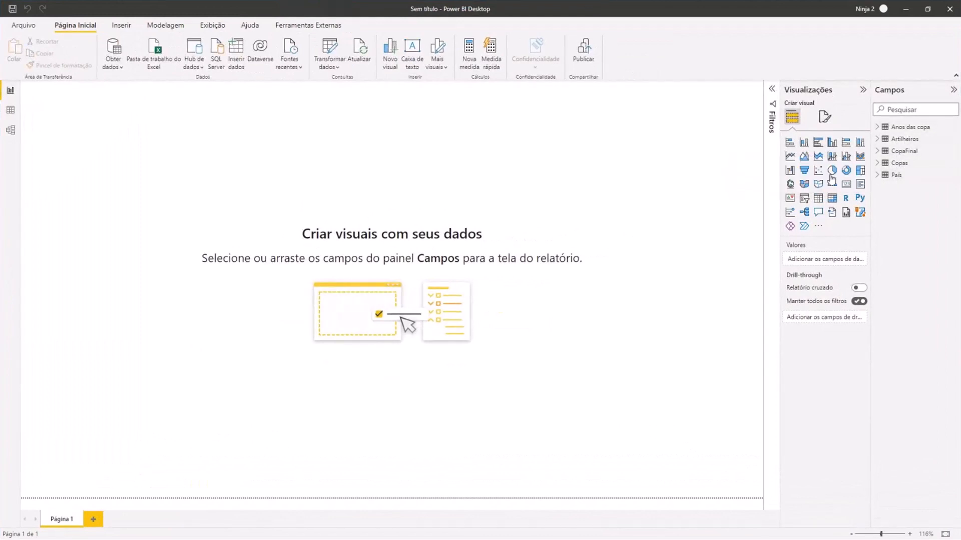
Open the model diagram and spread out the Copas, País, CopaFinal and Anos das copa tables, making Copas tall enough to show all its fields
{"action": "left_click", "coordinate": [12, 132]}
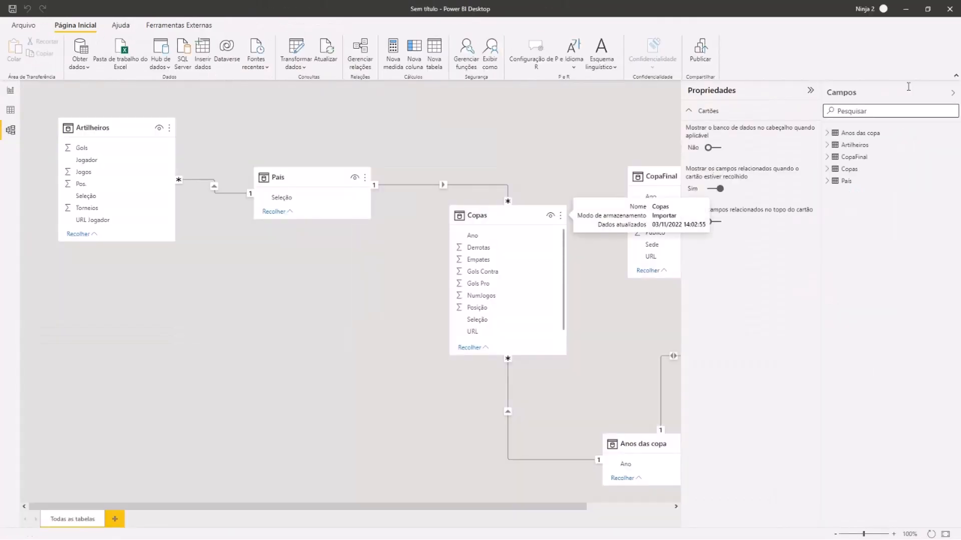
{"action": "left_click", "coordinate": [810, 91]}
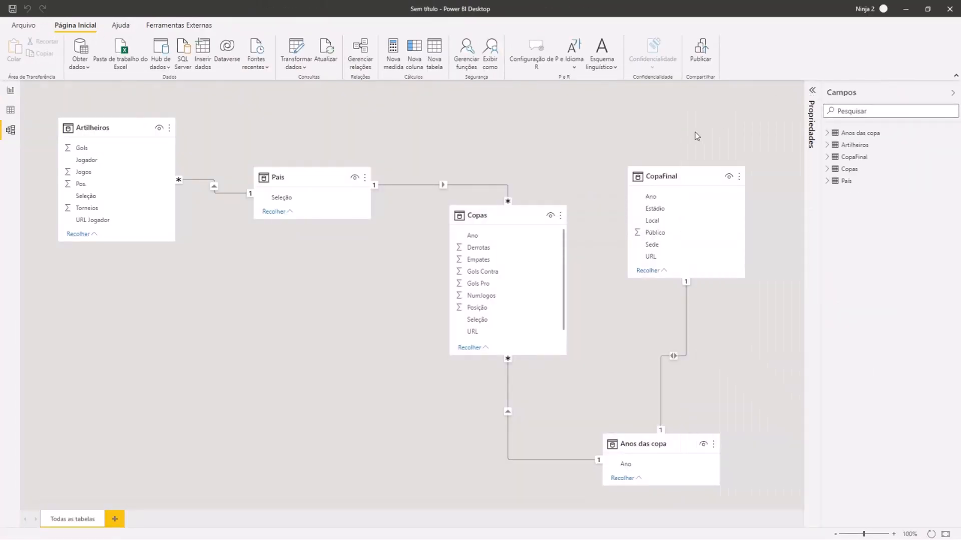
{"action": "left_click_drag", "start_coordinate": [508, 221], "coordinate": [408, 143]}
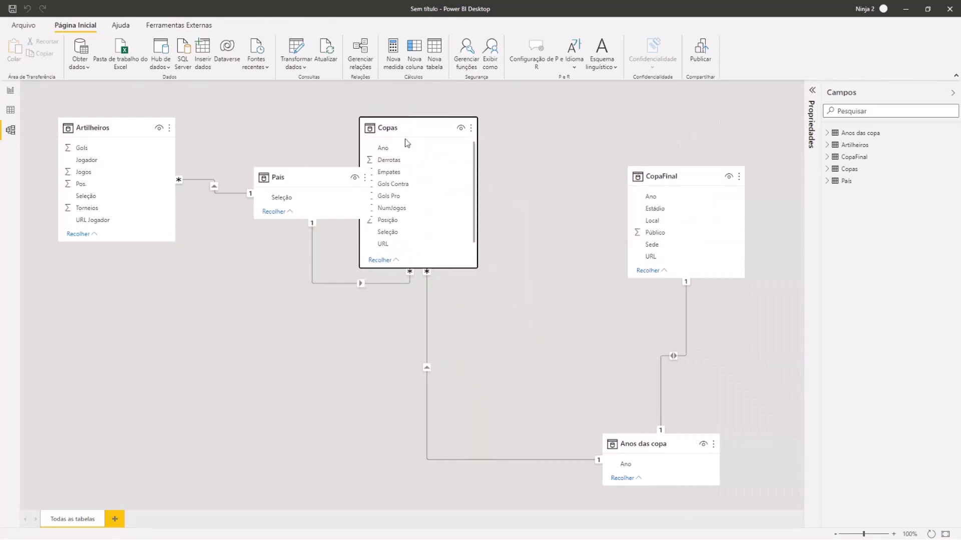
{"action": "left_click_drag", "start_coordinate": [414, 267], "coordinate": [414, 358]}
{"action": "left_click_drag", "start_coordinate": [302, 174], "coordinate": [204, 349]}
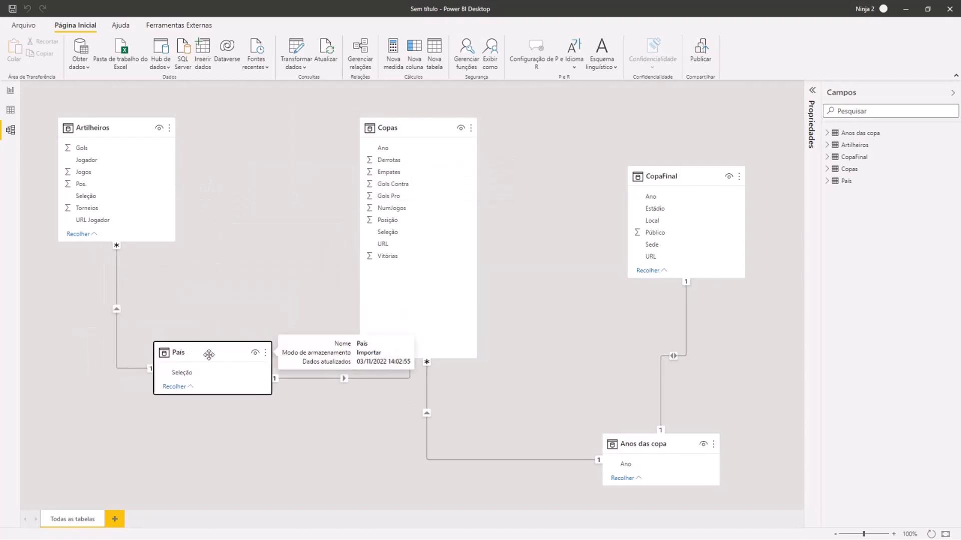
{"action": "left_click_drag", "start_coordinate": [693, 177], "coordinate": [685, 135]}
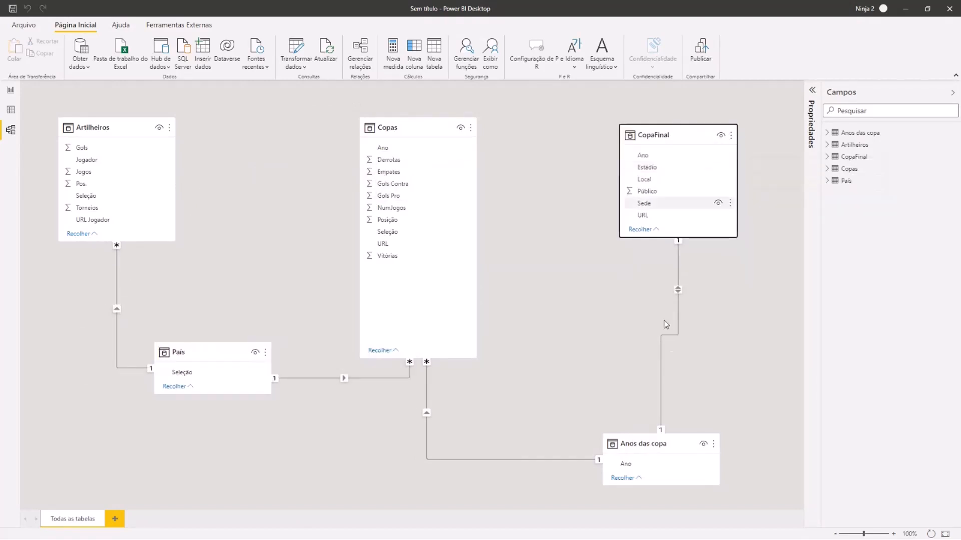
{"action": "left_click_drag", "start_coordinate": [635, 444], "coordinate": [630, 386]}
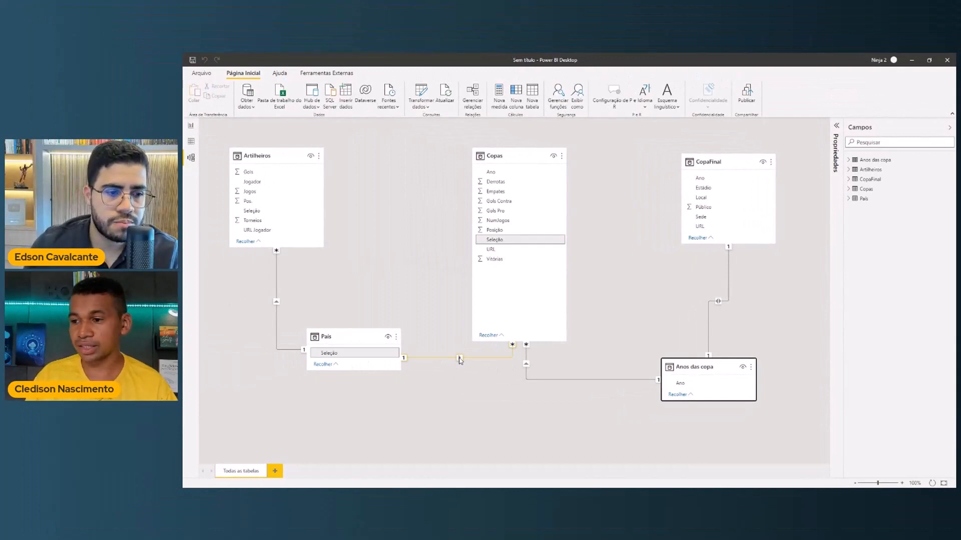
Delete the automatically detected relationships from País to Copas and from País to Artilheiros
{"action": "right_click", "coordinate": [460, 359]}
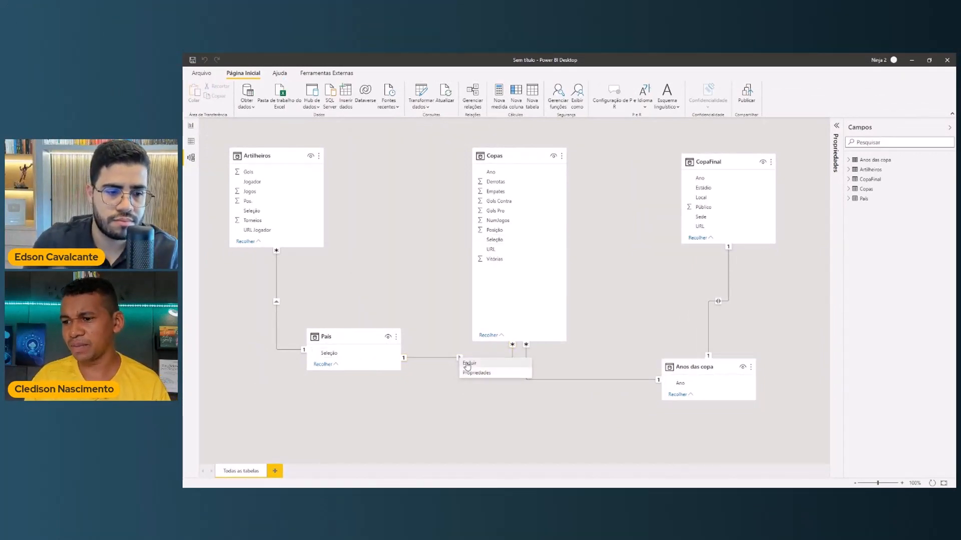
{"action": "key", "text": "Escape"}
{"action": "key", "text": "Delete"}
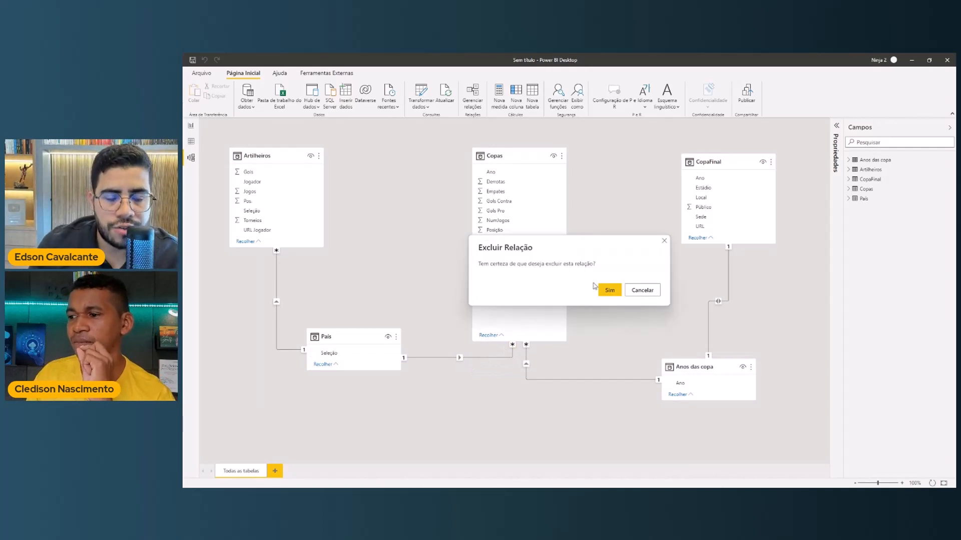
{"action": "left_click", "coordinate": [609, 290]}
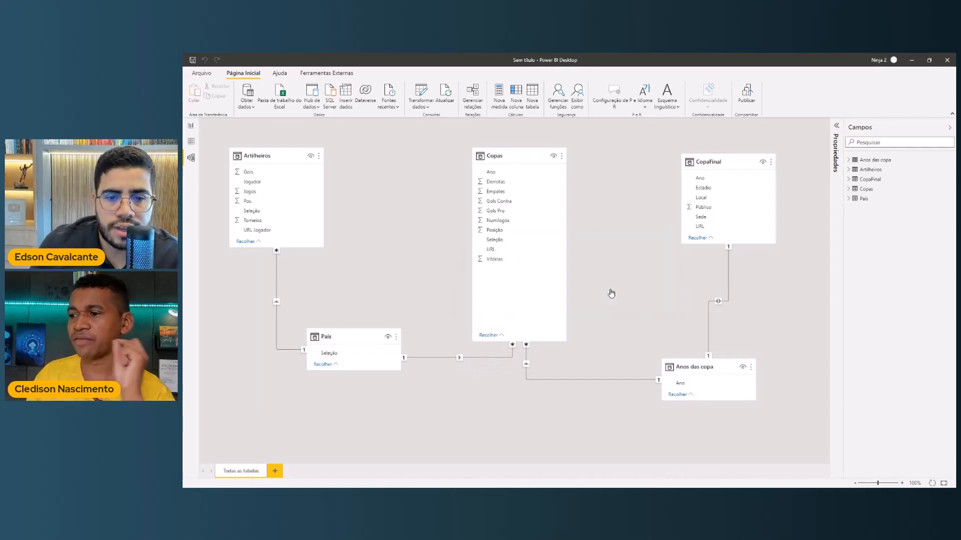
{"action": "left_click", "coordinate": [315, 308]}
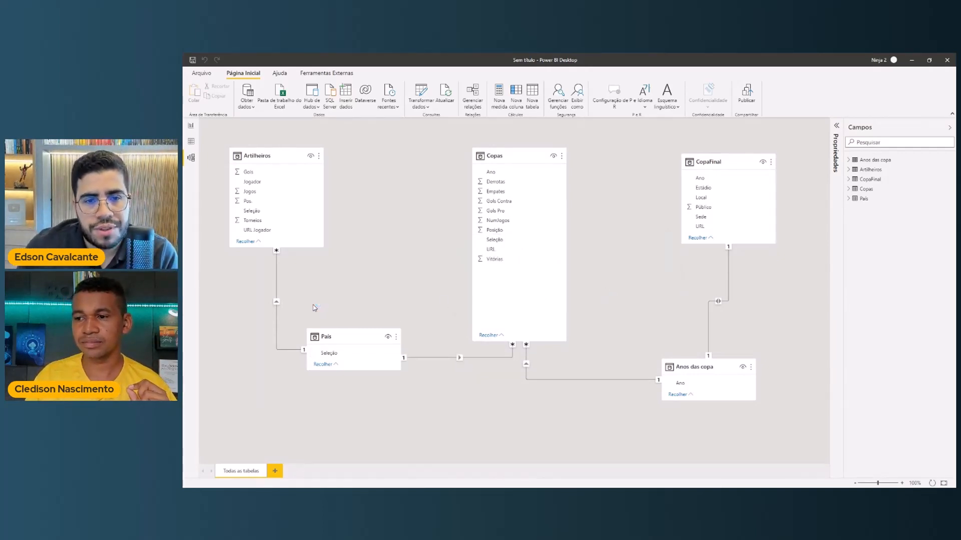
{"action": "left_click", "coordinate": [276, 308]}
{"action": "key", "text": "Delete"}
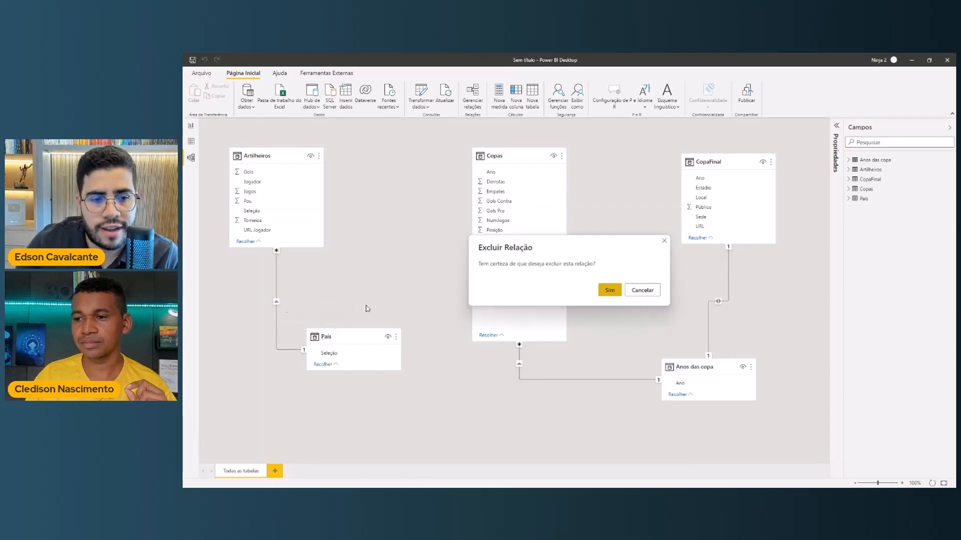
{"action": "left_click", "coordinate": [608, 291]}
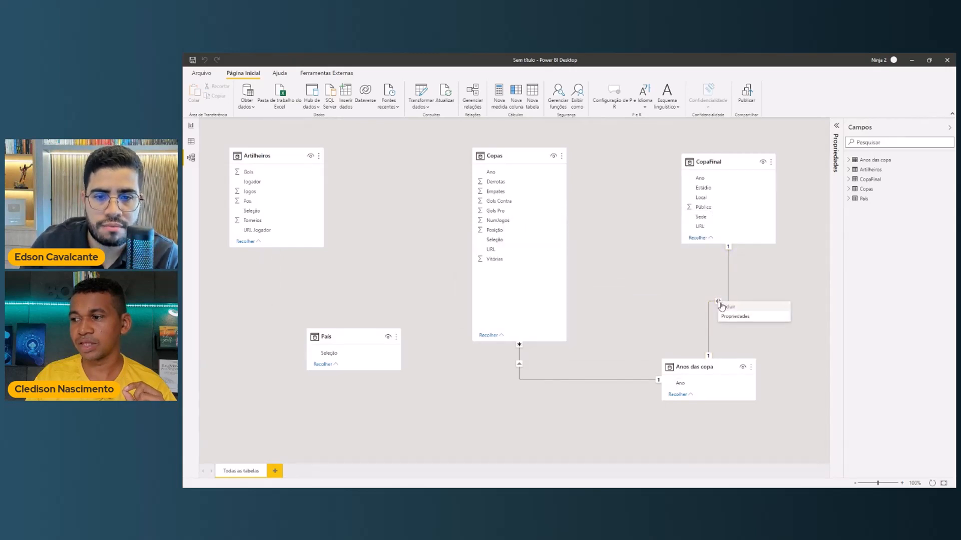
Delete the relationships linking Anos das copa to CopaFinal and to Copas
{"action": "left_click", "coordinate": [719, 304]}
{"action": "key", "text": "Delete"}
{"action": "left_click", "coordinate": [620, 295]}
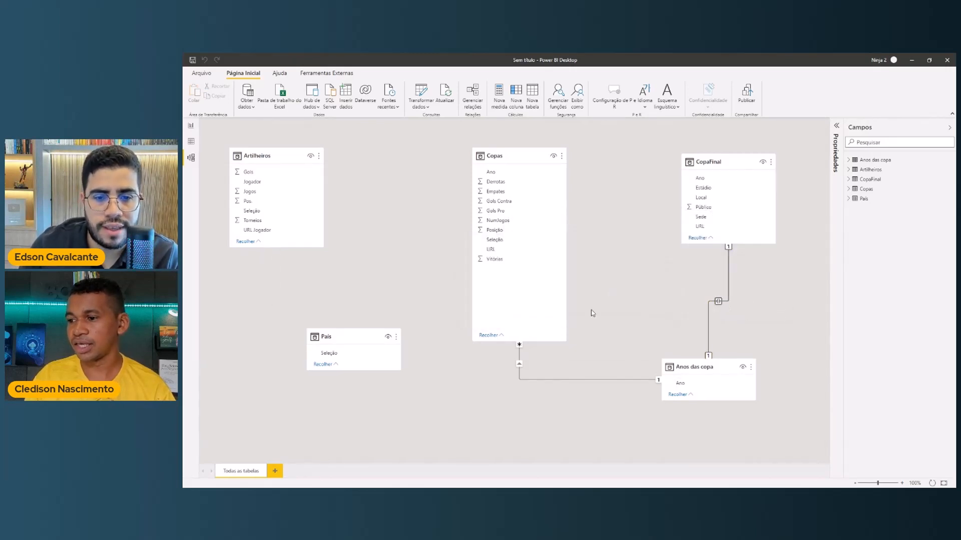
{"action": "right_click", "coordinate": [519, 365]}
{"action": "left_click", "coordinate": [528, 369]}
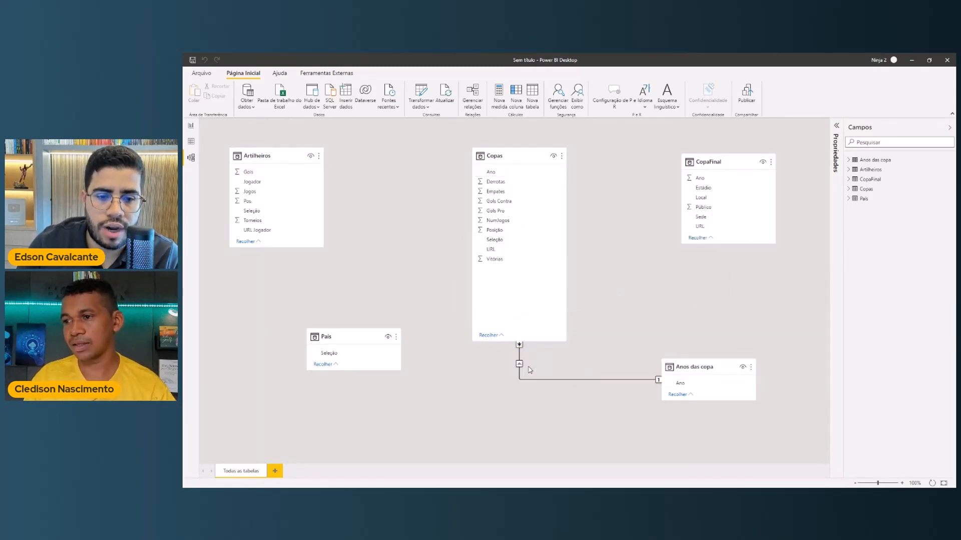
{"action": "left_click", "coordinate": [616, 291]}
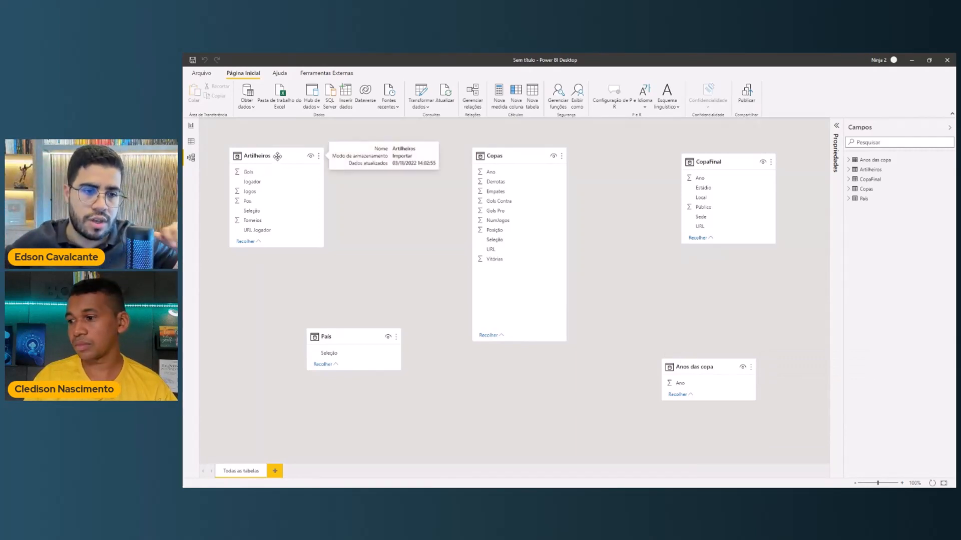
Regroup the tables around Copas: País on one side, CopaFinal and Anos das copa on the other, Artilheiros below
{"action": "left_click_drag", "start_coordinate": [351, 340], "coordinate": [718, 307]}
{"action": "left_click_drag", "start_coordinate": [693, 367], "coordinate": [306, 337]}
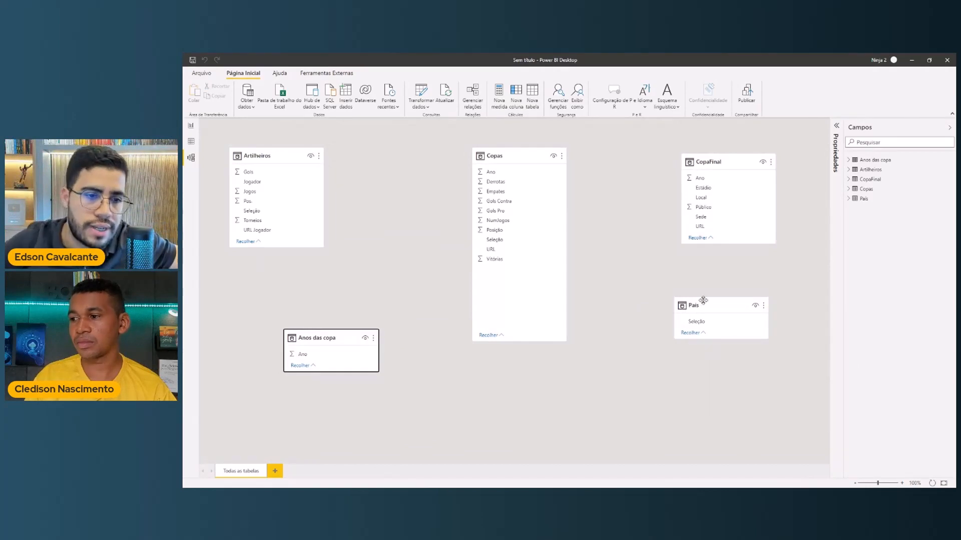
{"action": "mouse_move", "coordinate": [266, 163]}
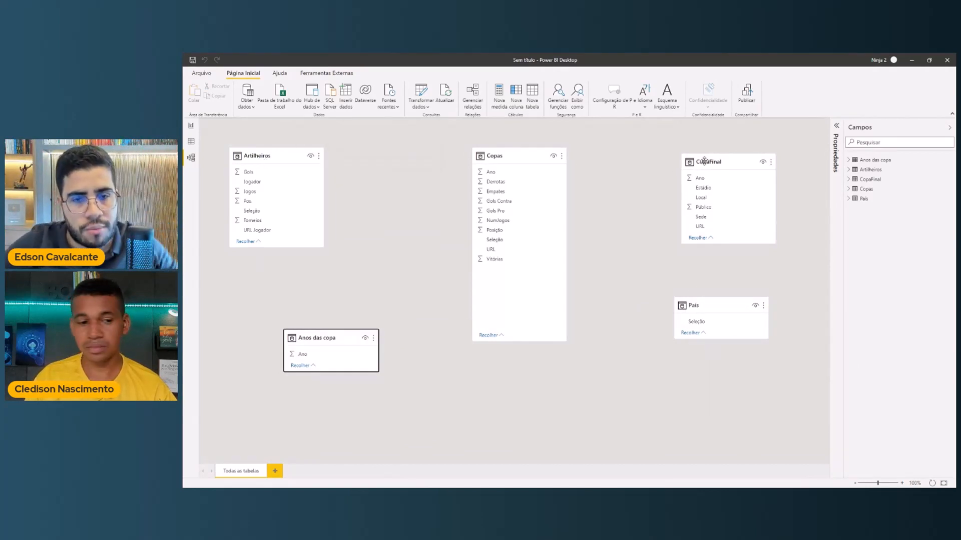
{"action": "mouse_move", "coordinate": [704, 161]}
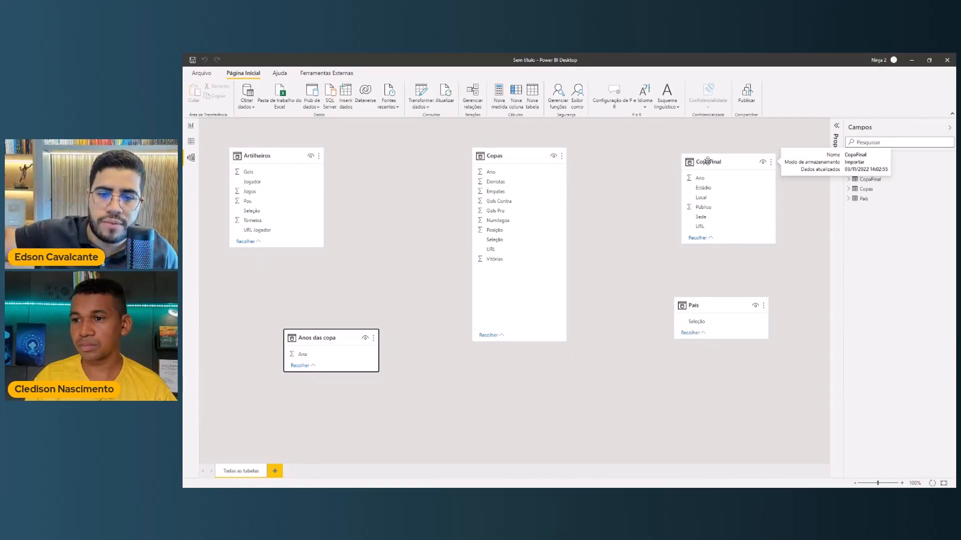
{"action": "left_click_drag", "start_coordinate": [270, 154], "coordinate": [452, 382]}
{"action": "left_click_drag", "start_coordinate": [720, 158], "coordinate": [311, 152]}
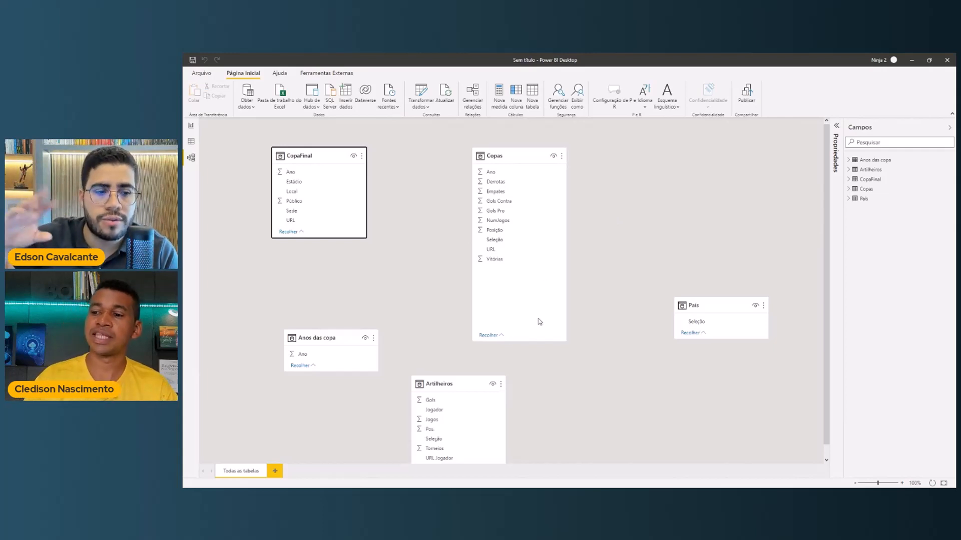
Shorten the Copas table to fit its fields, align CopaFinal and País beside it and place Artilheiros underneath
{"action": "left_click_drag", "start_coordinate": [461, 383], "coordinate": [473, 370]}
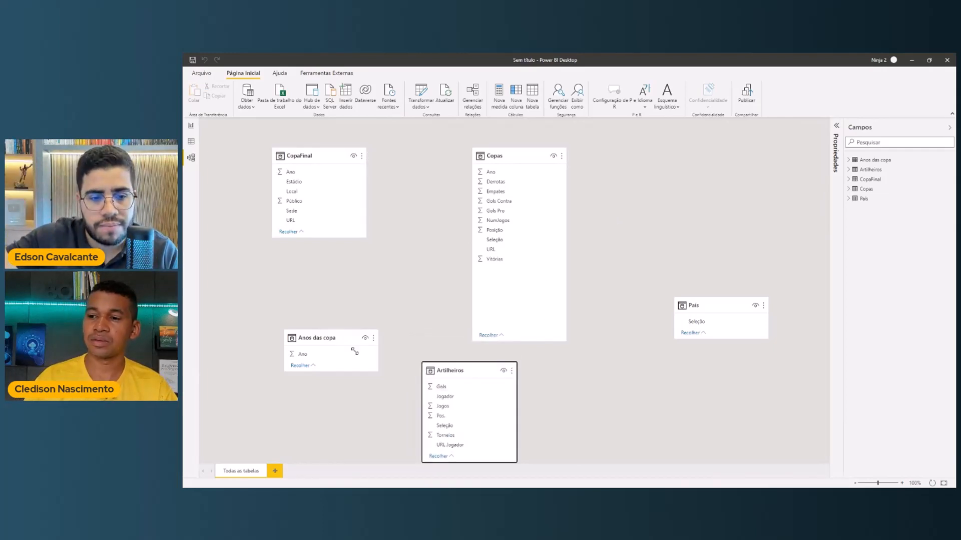
{"action": "left_click_drag", "start_coordinate": [330, 338], "coordinate": [304, 335]}
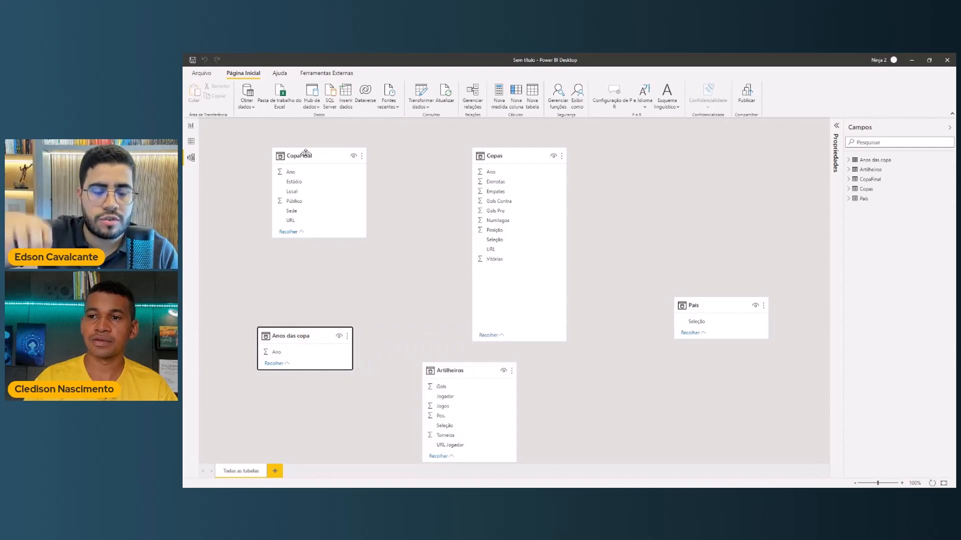
{"action": "left_click_drag", "start_coordinate": [302, 150], "coordinate": [285, 150]}
{"action": "left_click_drag", "start_coordinate": [502, 150], "coordinate": [507, 147]}
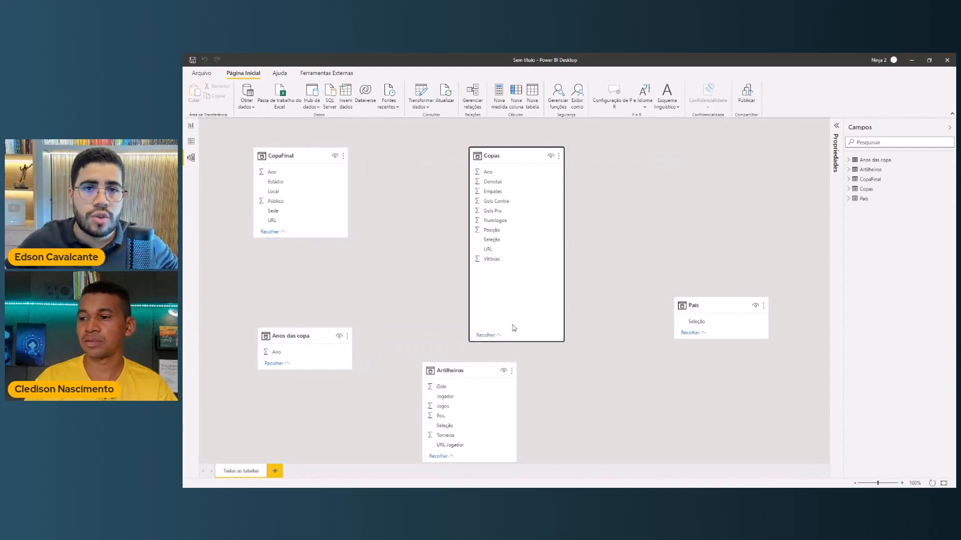
{"action": "left_click_drag", "start_coordinate": [518, 340], "coordinate": [517, 287]}
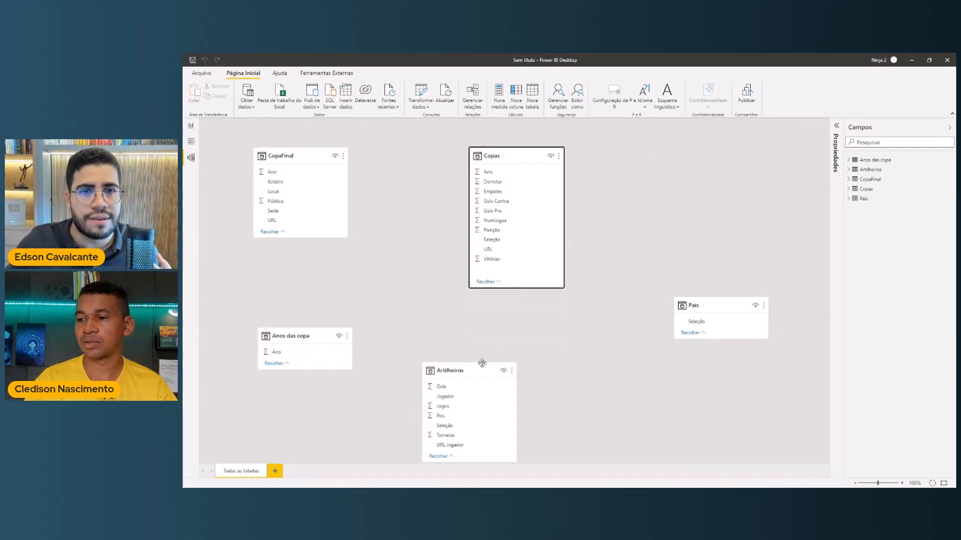
{"action": "left_click_drag", "start_coordinate": [479, 370], "coordinate": [512, 371]}
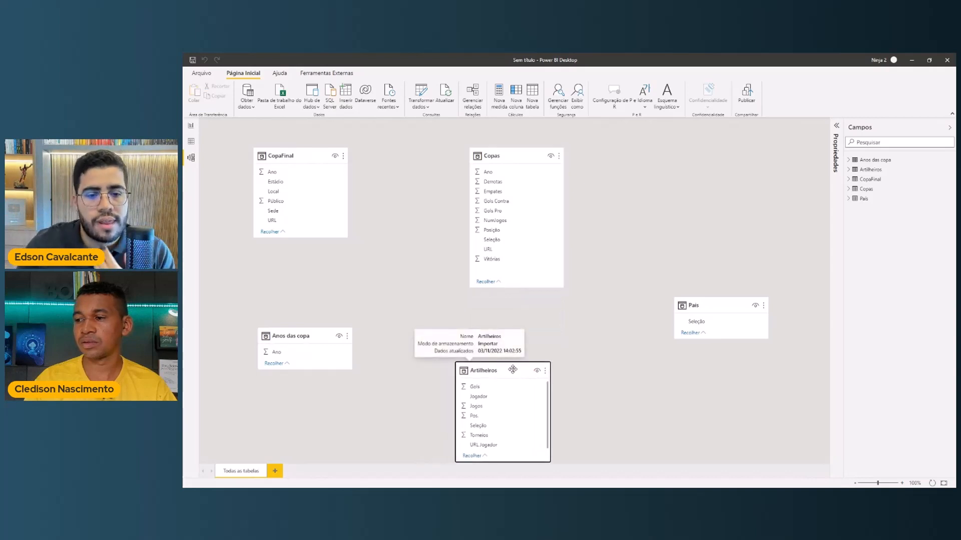
{"action": "left_click_drag", "start_coordinate": [707, 308], "coordinate": [683, 162]}
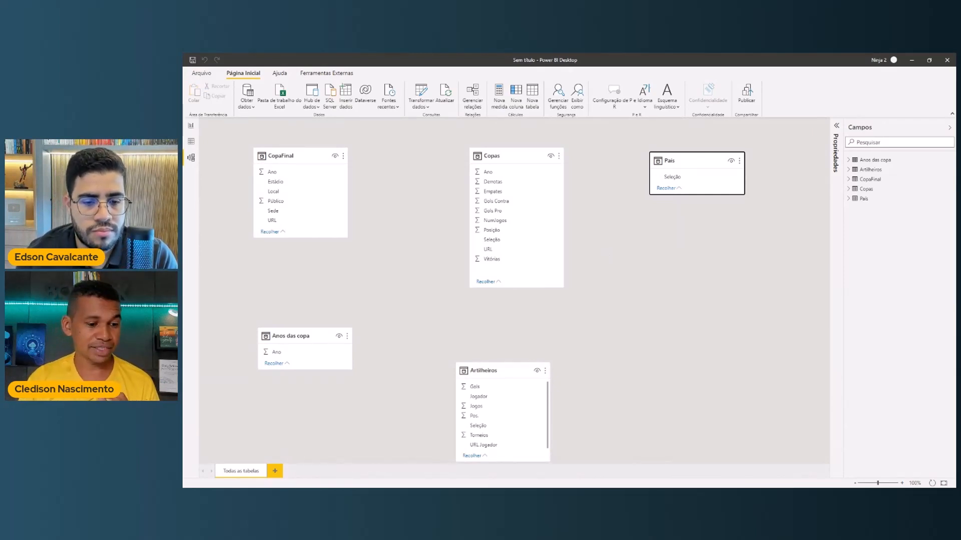
{"action": "left_click", "coordinate": [608, 254]}
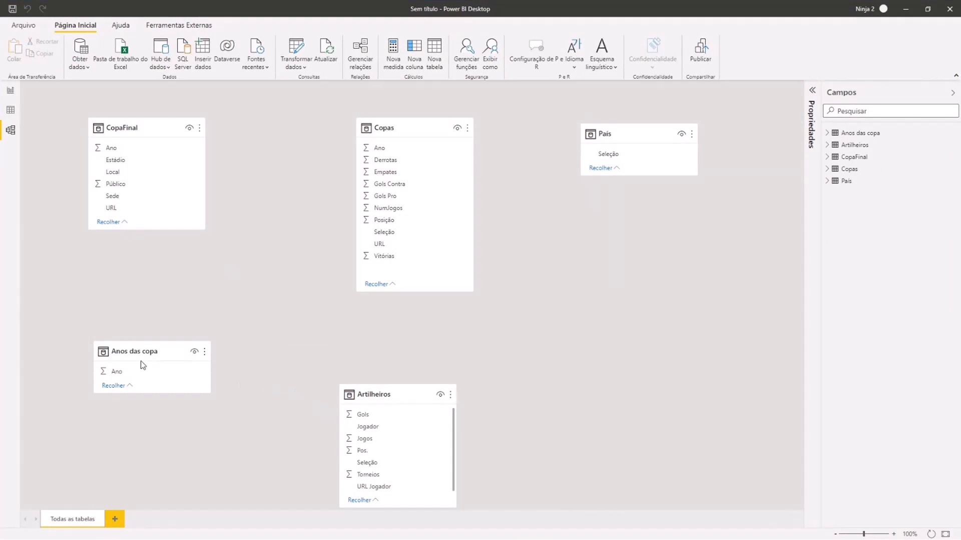
Place Anos das copa beneath Copas and Artilheiros beneath CopaFinal, enlarging Artilheiros to show all its fields
{"action": "mouse_move", "coordinate": [142, 364]}
{"action": "left_click_drag", "start_coordinate": [369, 394], "coordinate": [220, 393]}
{"action": "left_click_drag", "start_coordinate": [147, 351], "coordinate": [428, 380]}
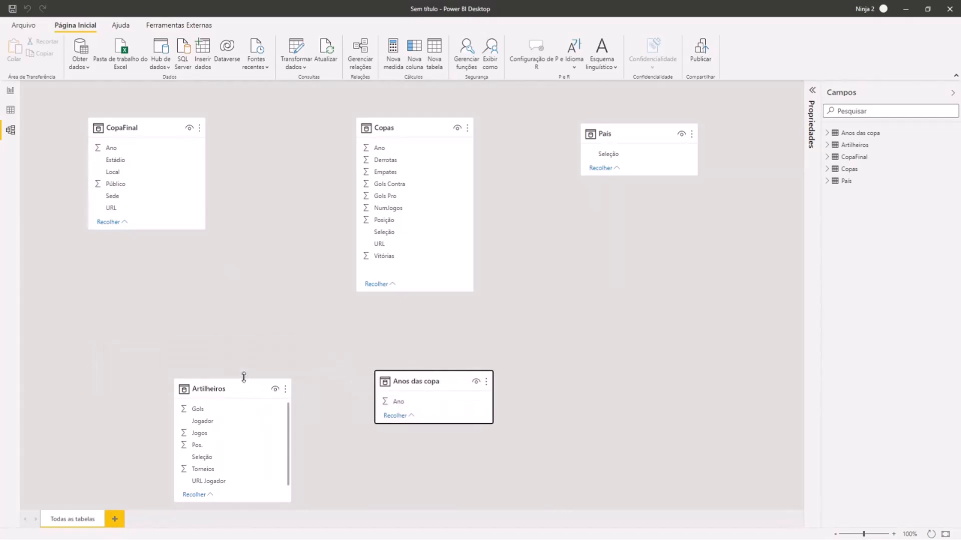
{"action": "left_click_drag", "start_coordinate": [243, 378], "coordinate": [243, 333]}
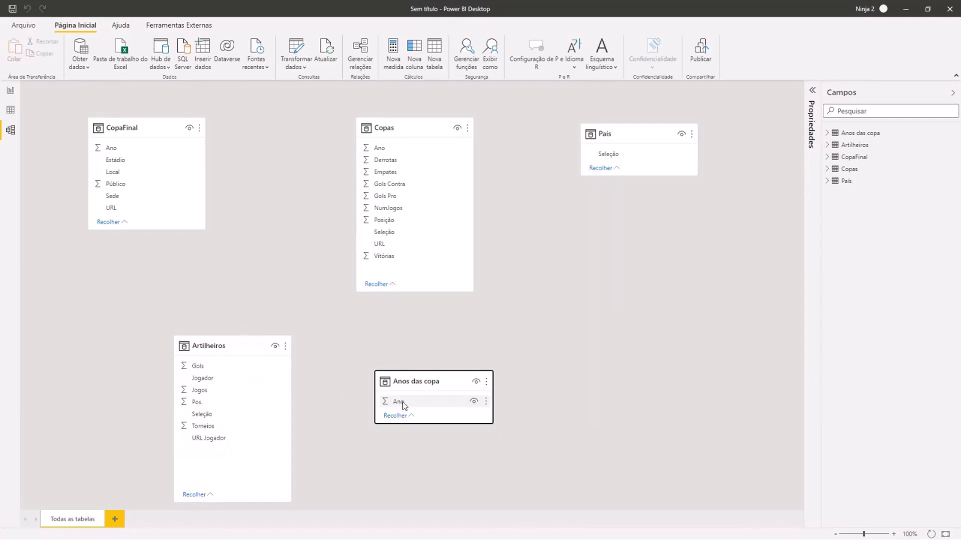
Relate Ano in Anos das copa to Torneios in Artilheiros, then review and accept the relationship's cardinality and cross-filter settings
{"action": "left_click_drag", "start_coordinate": [404, 406], "coordinate": [224, 429]}
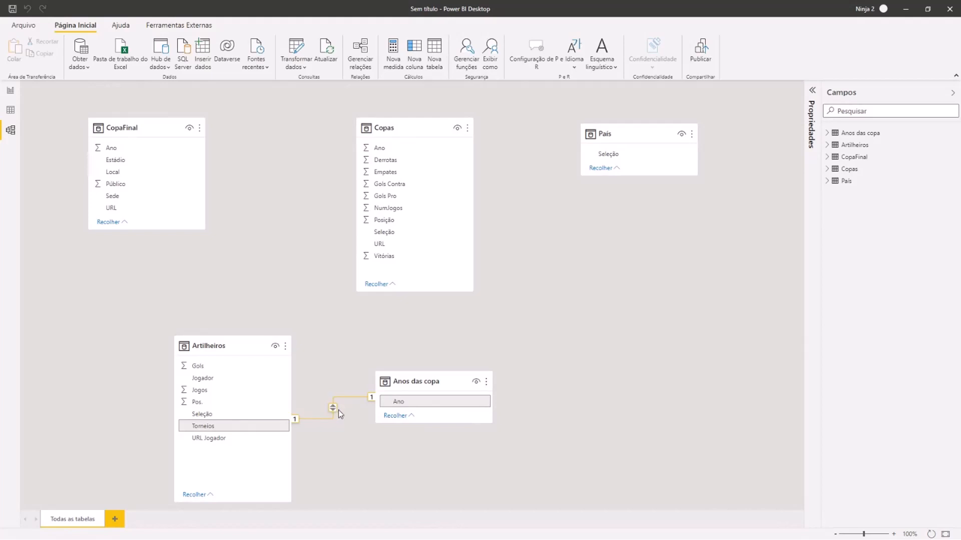
{"action": "double_click", "coordinate": [338, 410]}
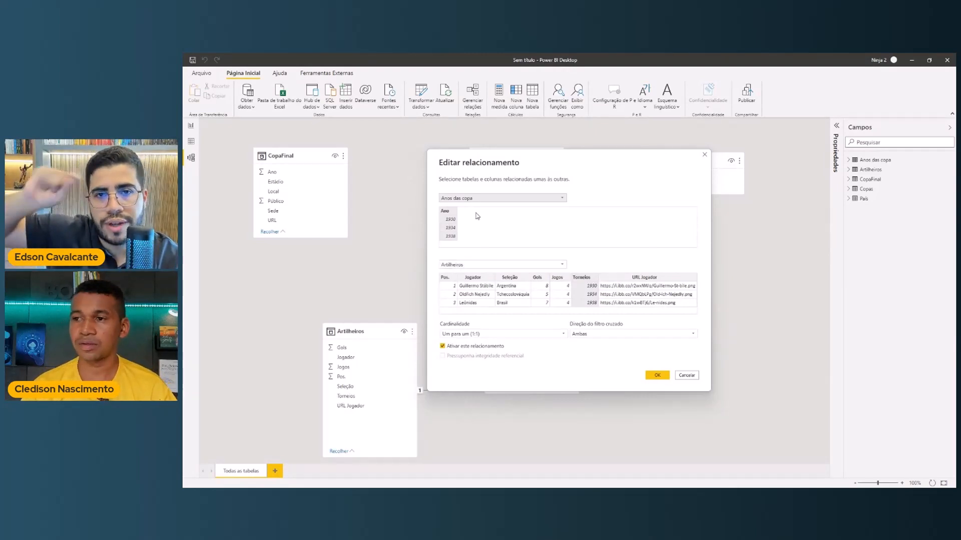
{"action": "left_click_drag", "start_coordinate": [502, 156], "coordinate": [554, 157]}
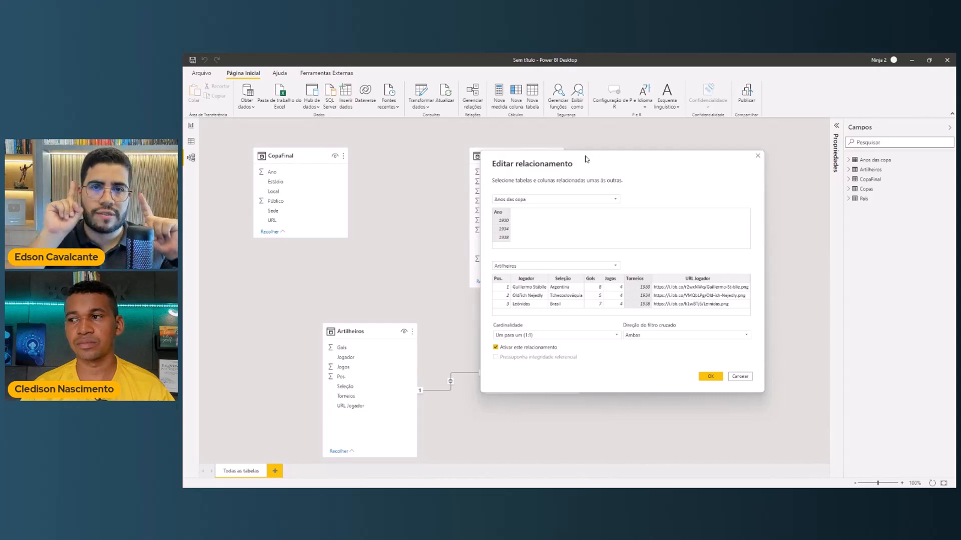
{"action": "left_click_drag", "start_coordinate": [587, 159], "coordinate": [544, 178]}
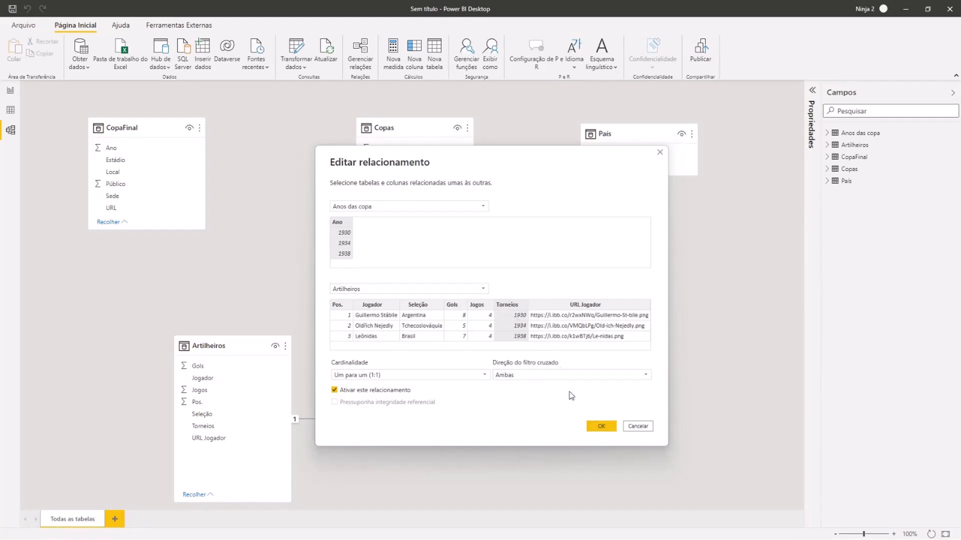
{"action": "left_click", "coordinate": [601, 426]}
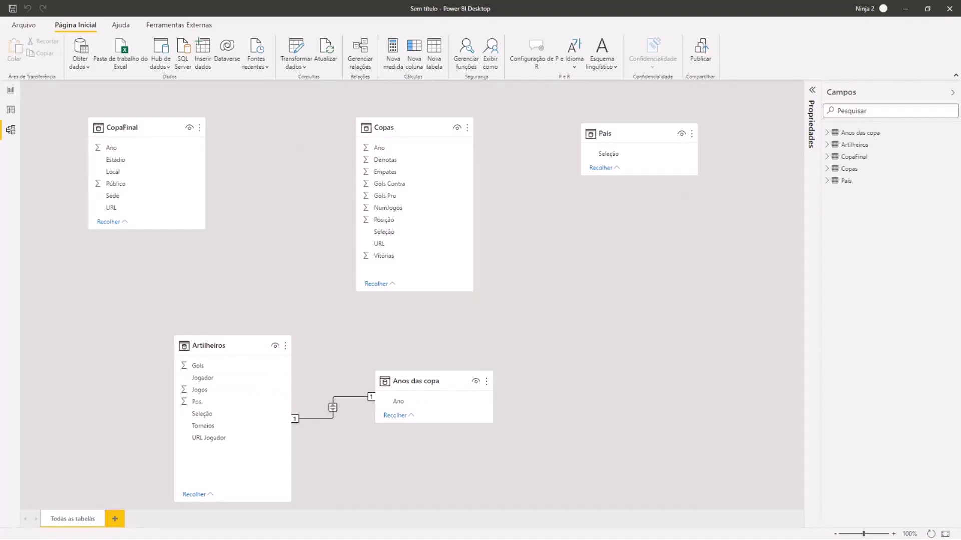
Relate Ano in Anos das copa to Ano in Copas, and Seleção in País to Seleção in Copas
{"action": "left_click", "coordinate": [404, 403]}
{"action": "left_click_drag", "start_coordinate": [404, 402], "coordinate": [404, 155]}
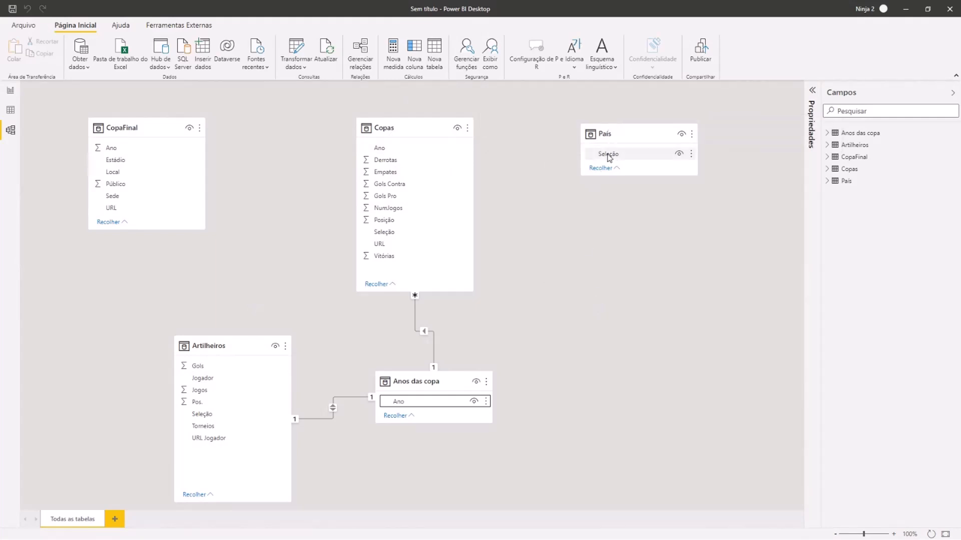
{"action": "left_click_drag", "start_coordinate": [609, 157], "coordinate": [424, 235]}
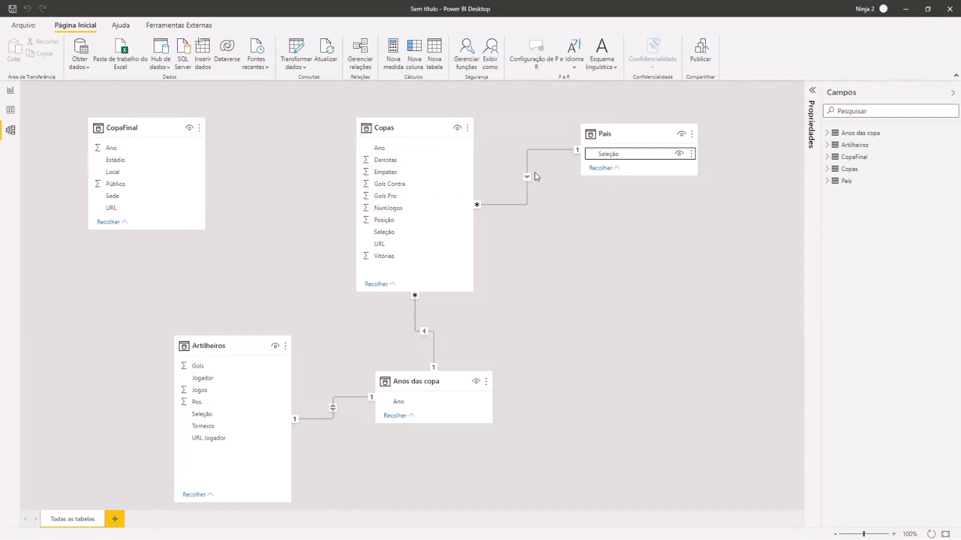
Relate Ano in CopaFinal to Ano in Copas, then switch from the model to the report view
{"action": "left_click", "coordinate": [608, 153]}
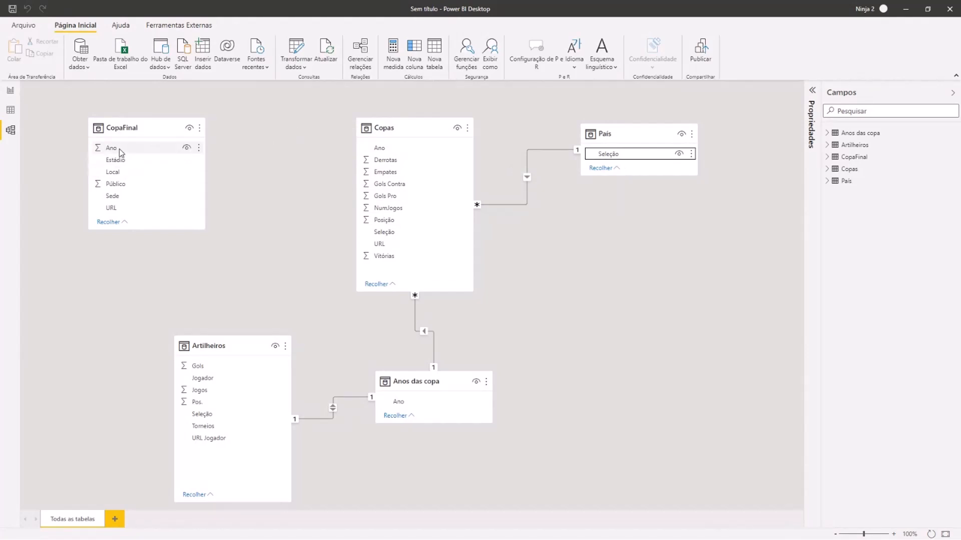
{"action": "left_click_drag", "start_coordinate": [119, 149], "coordinate": [379, 148]}
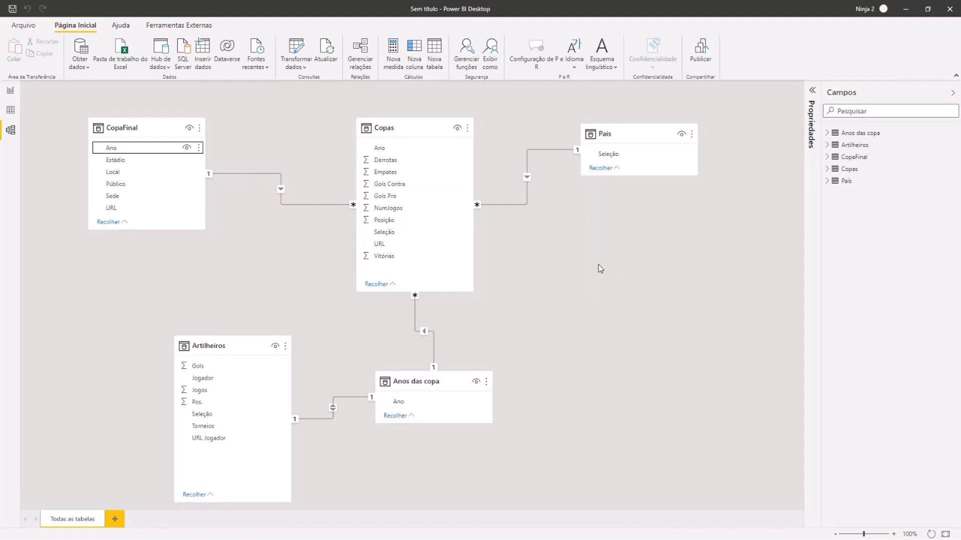
{"action": "left_click", "coordinate": [11, 91]}
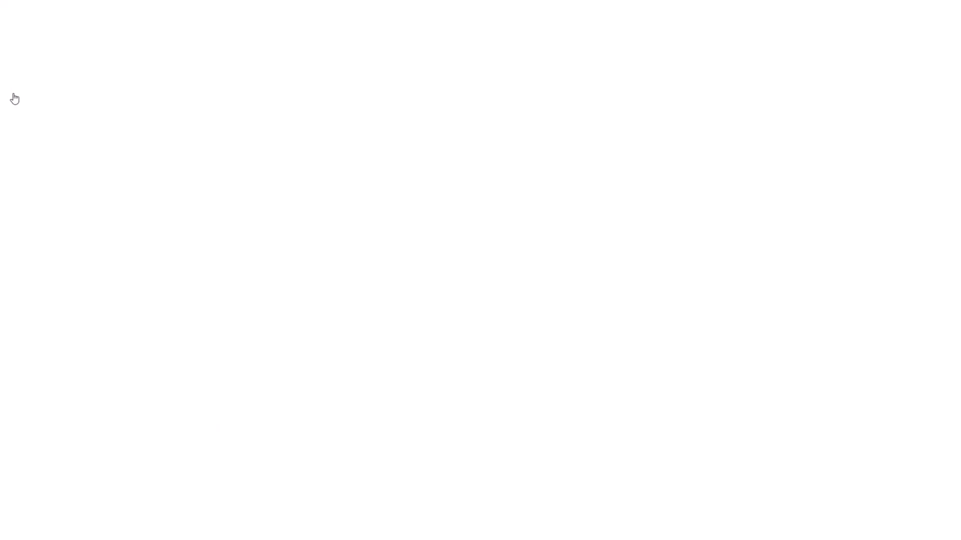
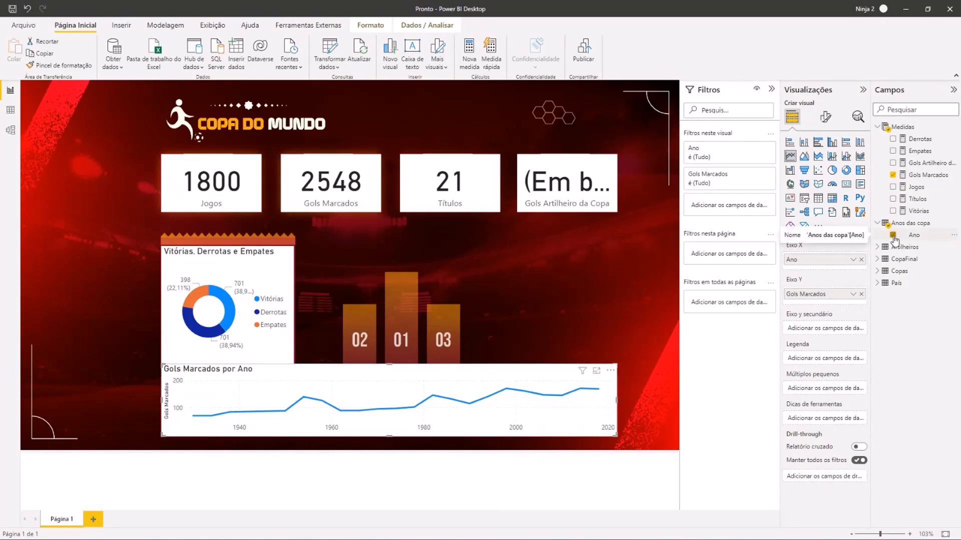
Create the measure Gols Sofridos = sum(Copas[Gols Contra]) in the Medidas table
{"action": "right_click", "coordinate": [907, 134]}
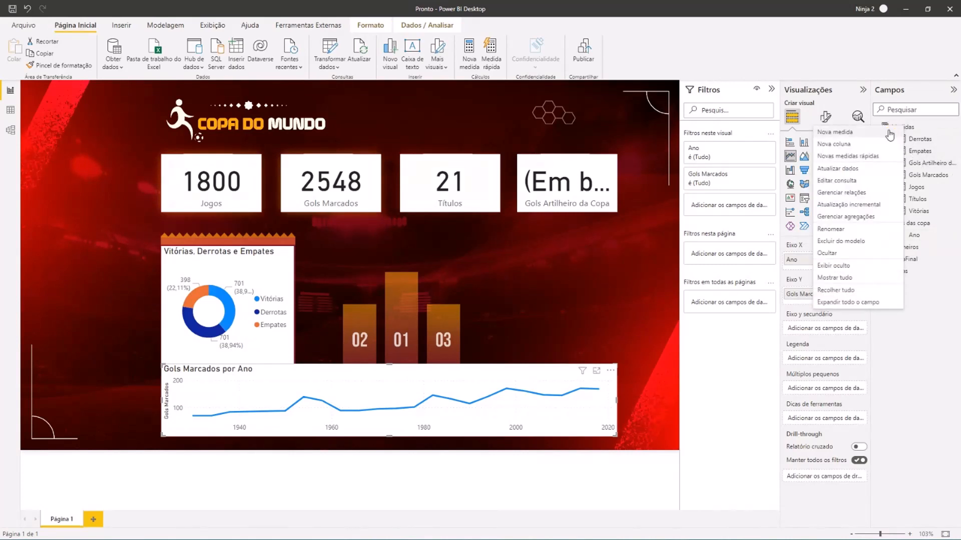
{"action": "left_click", "coordinate": [875, 136]}
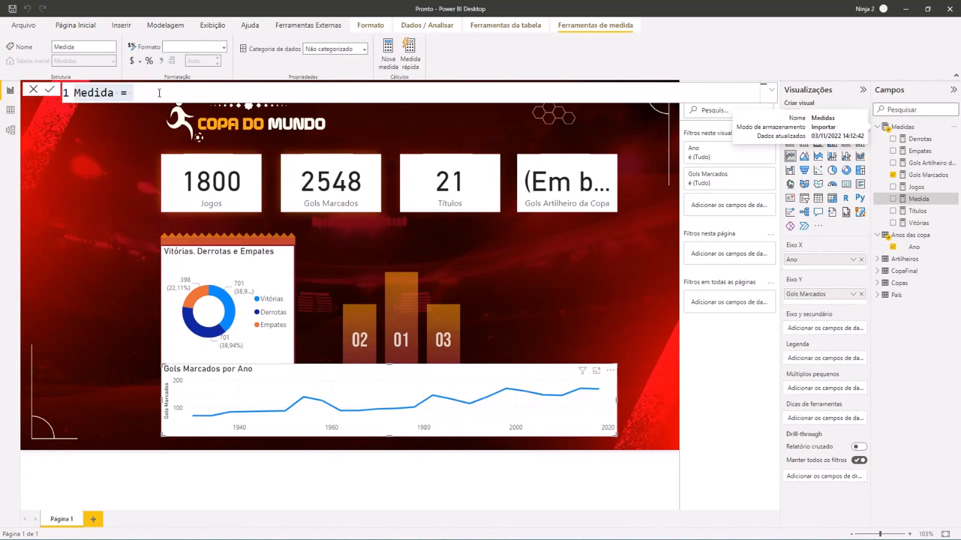
{"action": "double_click", "coordinate": [110, 92]}
{"action": "type", "text": "Gols Sofridos"}
{"action": "left_click", "coordinate": [198, 96]}
{"action": "type", "text": "sum "}
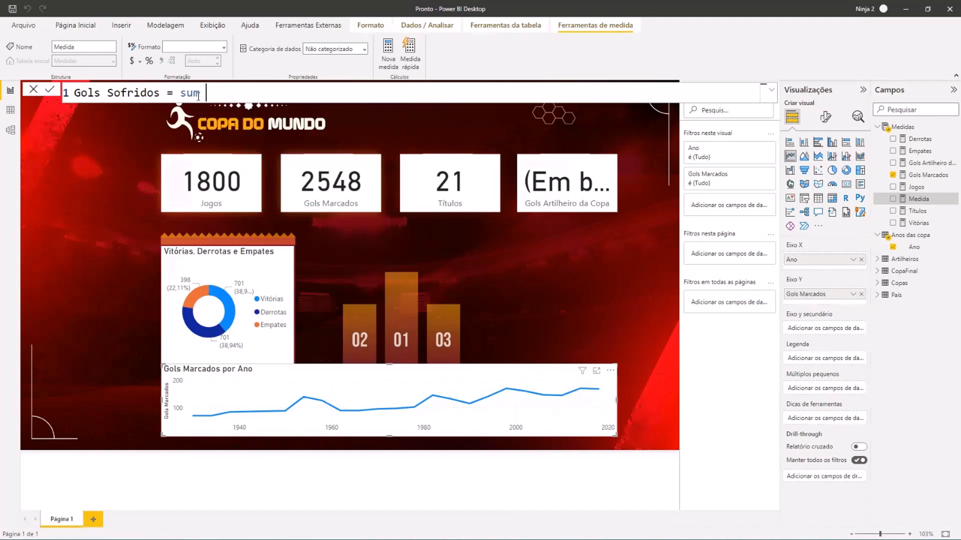
{"action": "type", "text": "(gol"}
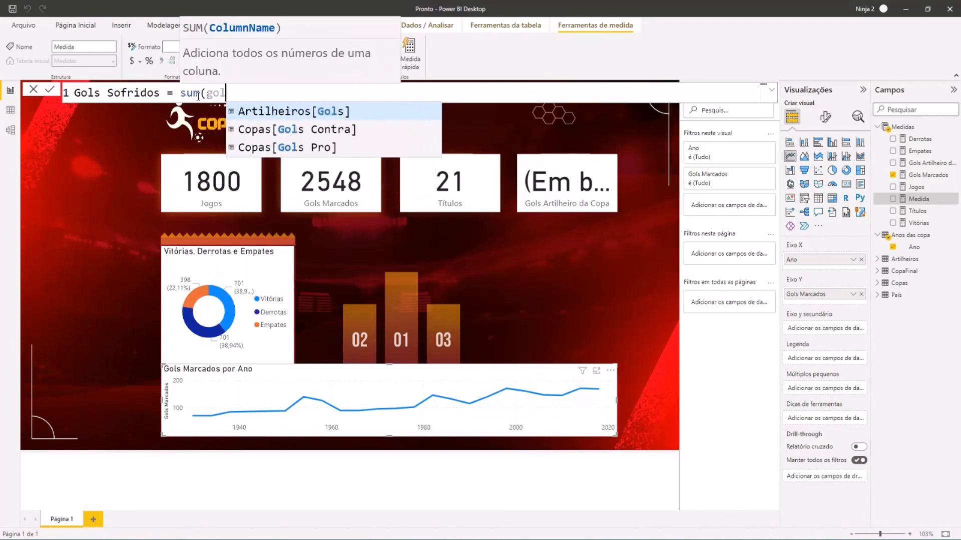
{"action": "key", "text": "Down"}
{"action": "key", "text": "Tab"}
{"action": "type", "text": ")"}
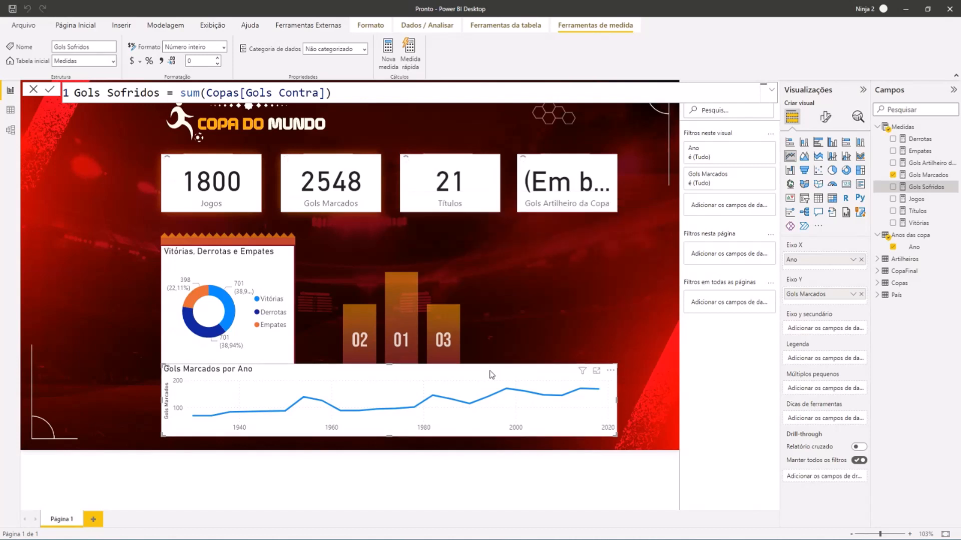
Add Gols Sofridos to the Gols Marcados por Ano line chart and lower the chart's top edge slightly
{"action": "left_click_drag", "start_coordinate": [923, 186], "coordinate": [443, 379]}
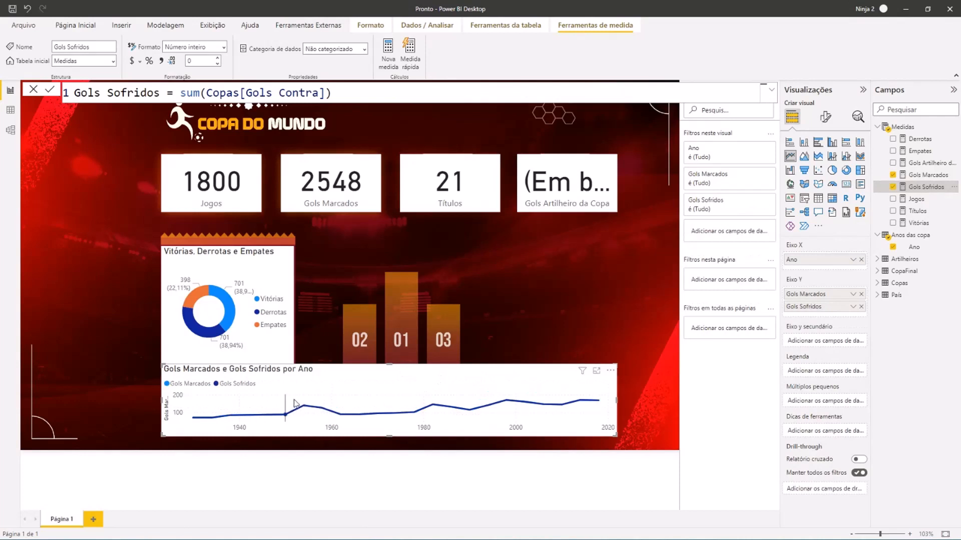
{"action": "mouse_move", "coordinate": [295, 403]}
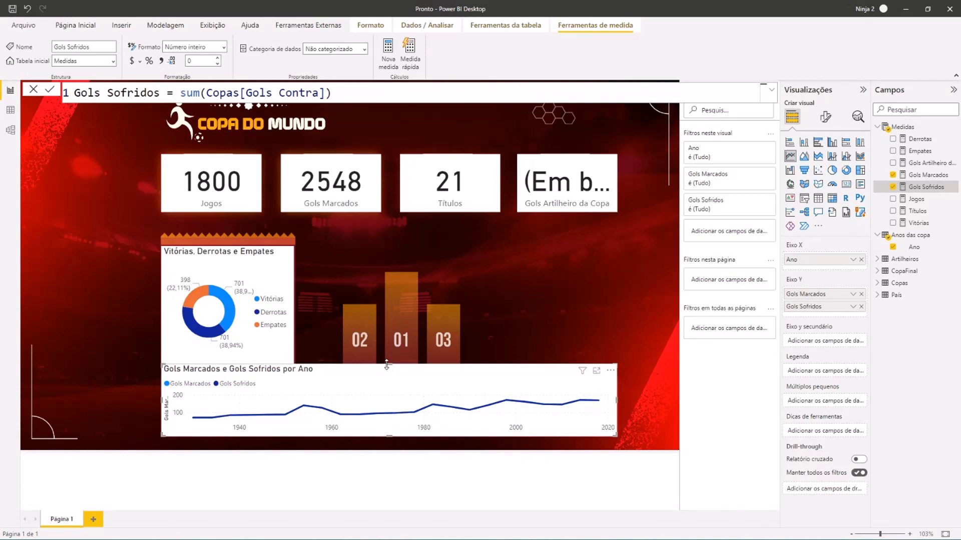
{"action": "left_click_drag", "start_coordinate": [386, 365], "coordinate": [388, 374]}
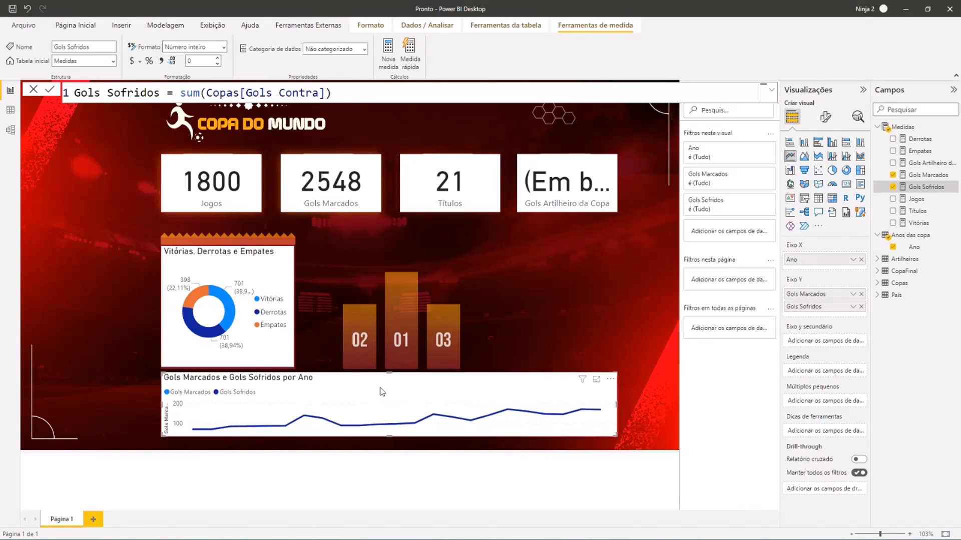
{"action": "left_click", "coordinate": [527, 310]}
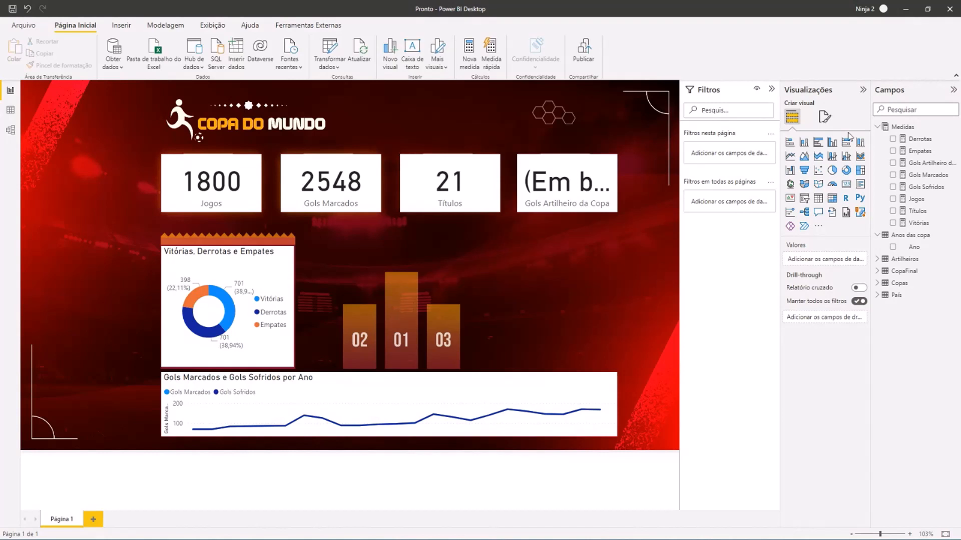
Search the Power BI visuals gallery for "image" and import the Simple Image visual into the report
{"action": "left_click", "coordinate": [818, 228]}
{"action": "left_click", "coordinate": [842, 231]}
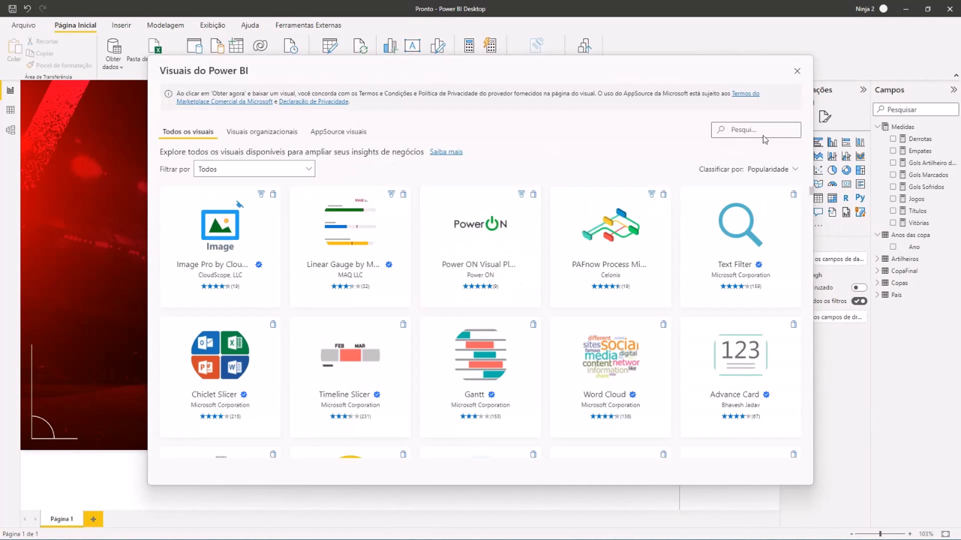
{"action": "left_click", "coordinate": [752, 129]}
{"action": "type", "text": "image"}
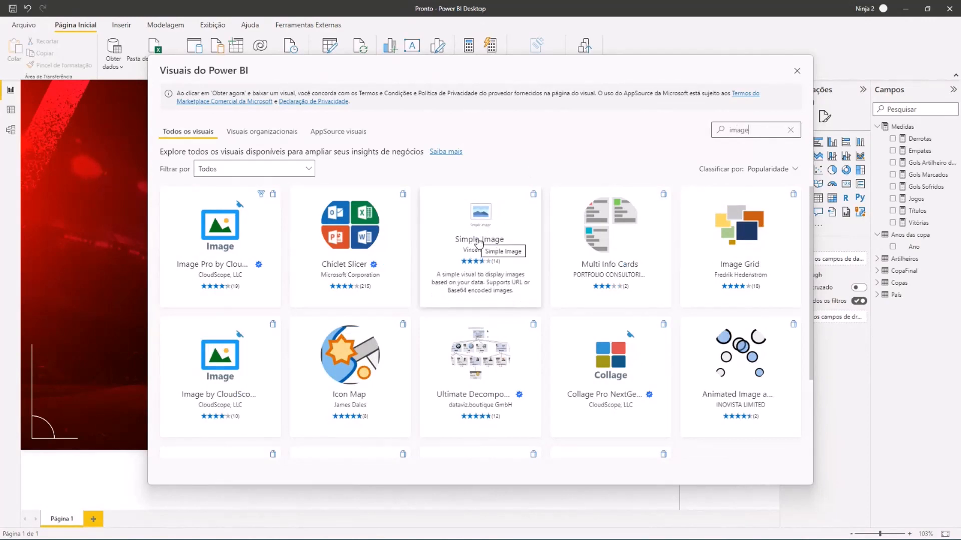
{"action": "left_click", "coordinate": [485, 221]}
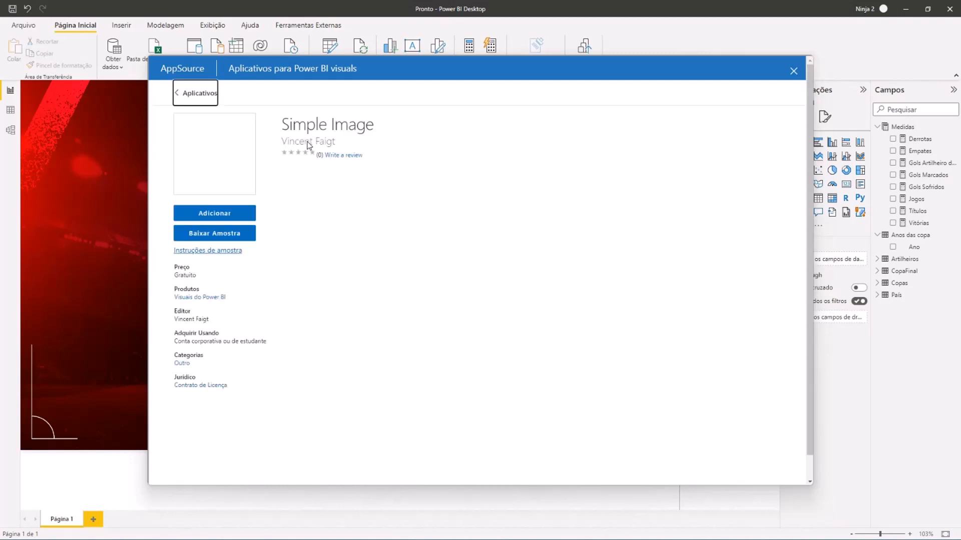
{"action": "left_click", "coordinate": [216, 214]}
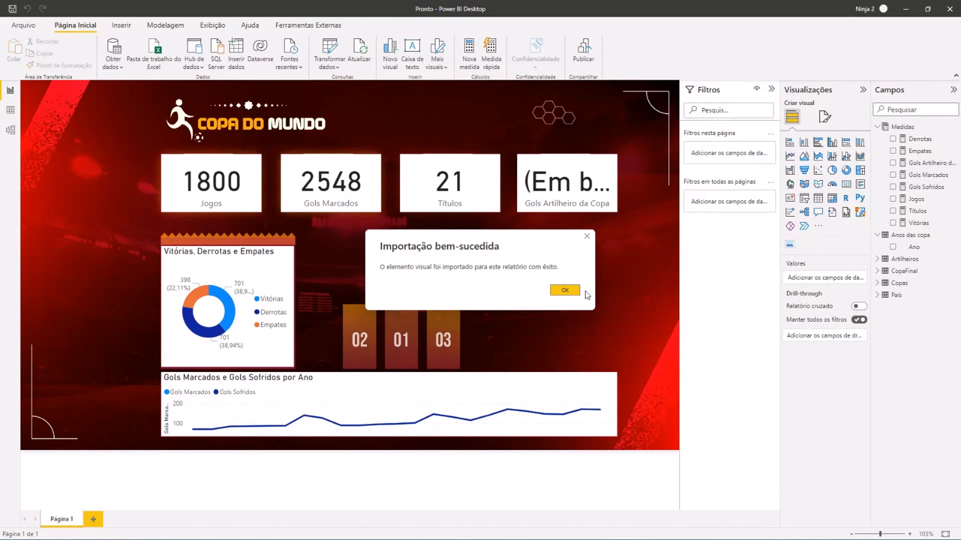
{"action": "left_click", "coordinate": [565, 290]}
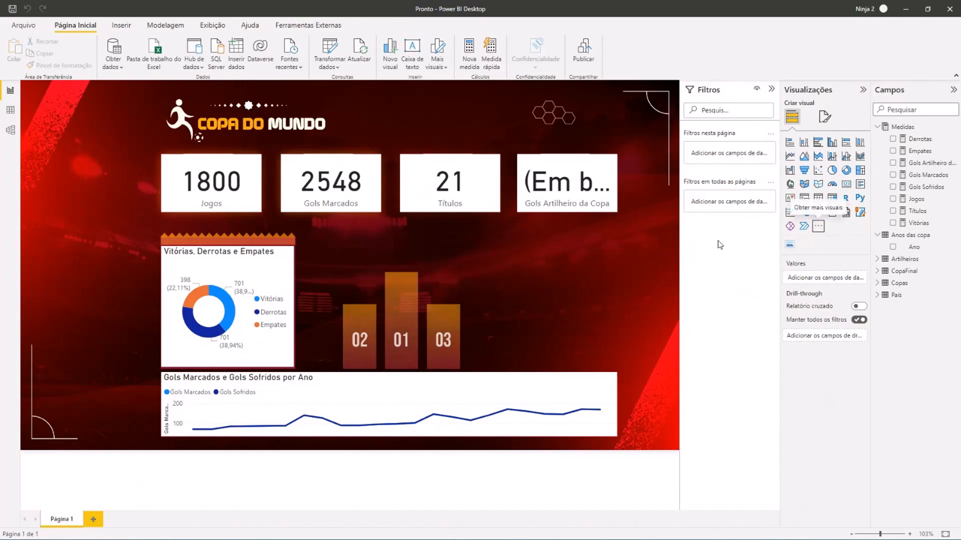
Insert a Simple Image visual beneath the Gols Artilheiro da Copa card and resize it to fill the space above the line chart
{"action": "left_click", "coordinate": [790, 245]}
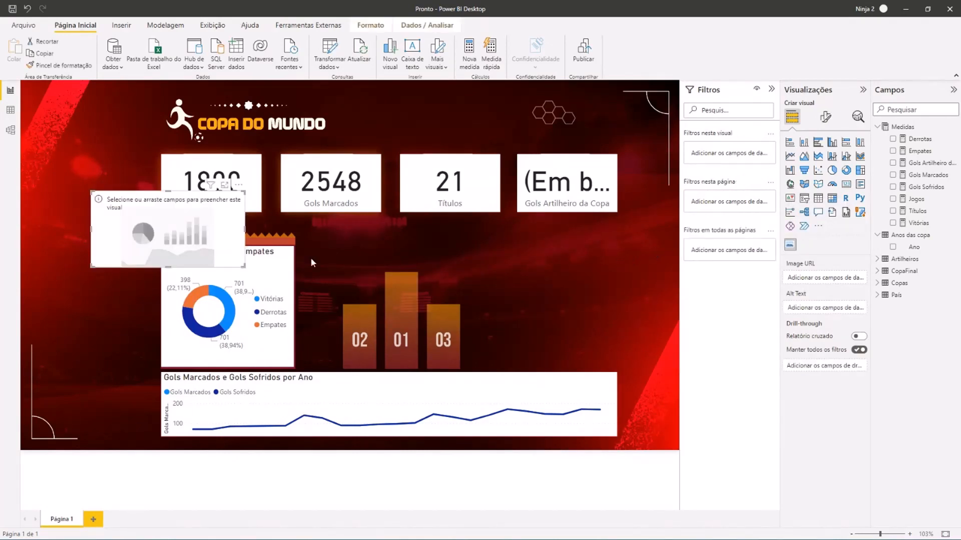
{"action": "left_click_drag", "start_coordinate": [194, 213], "coordinate": [565, 242]}
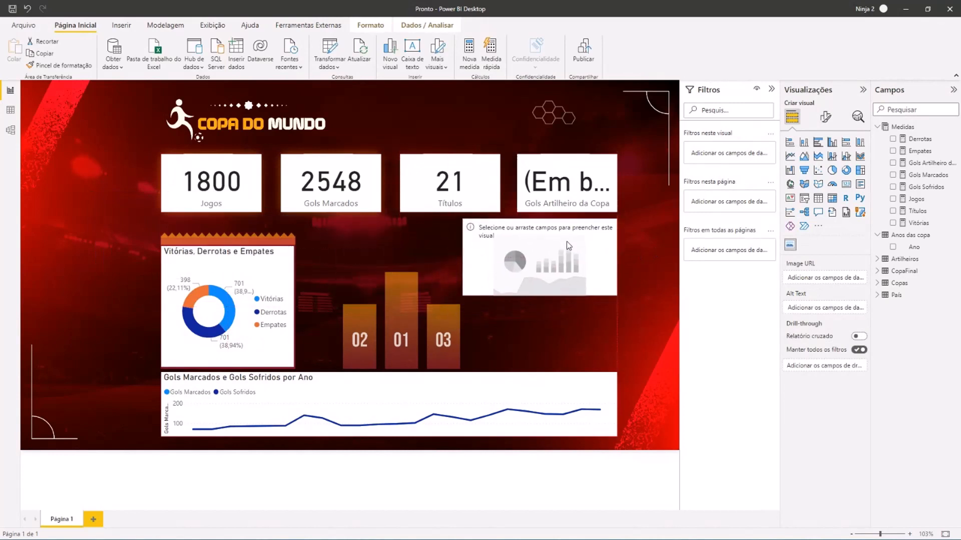
{"action": "left_click_drag", "start_coordinate": [465, 295], "coordinate": [495, 372]}
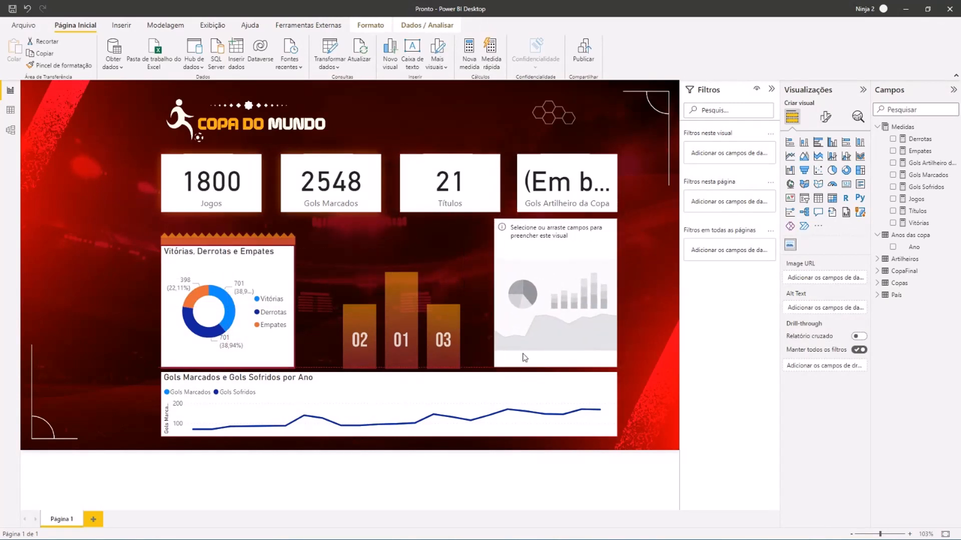
{"action": "left_click", "coordinate": [635, 311]}
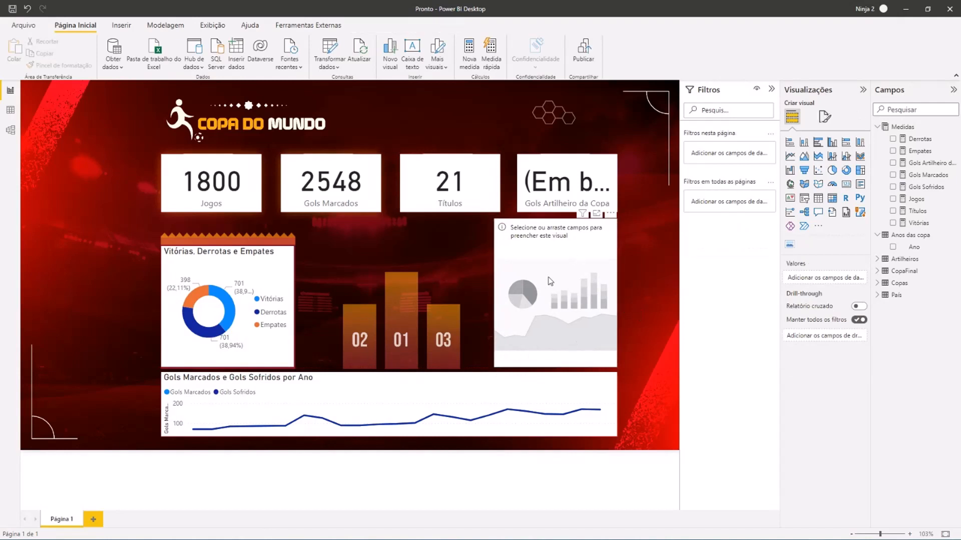
Set the data category of the URL Jogador column in the Artilheiros table to URL da Imagem
{"action": "left_click", "coordinate": [11, 113]}
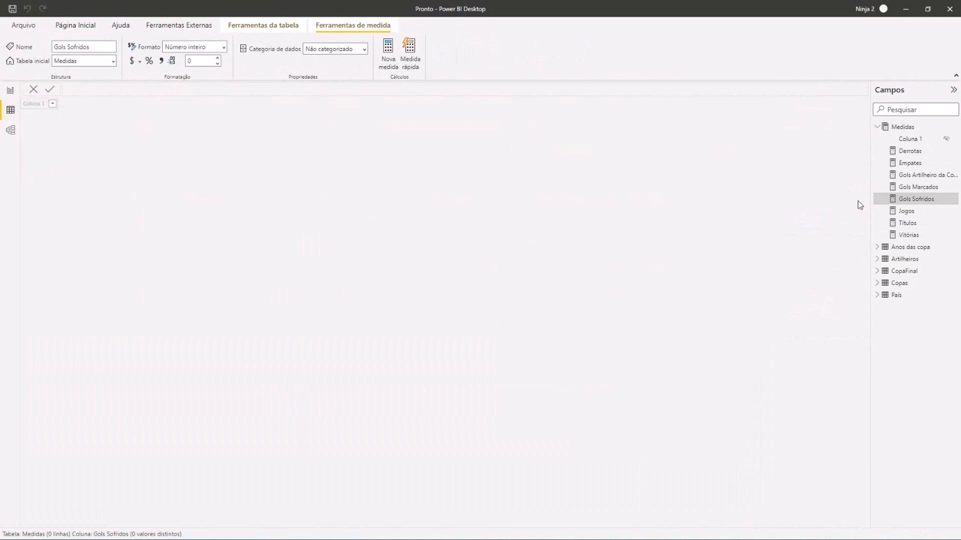
{"action": "left_click", "coordinate": [904, 260]}
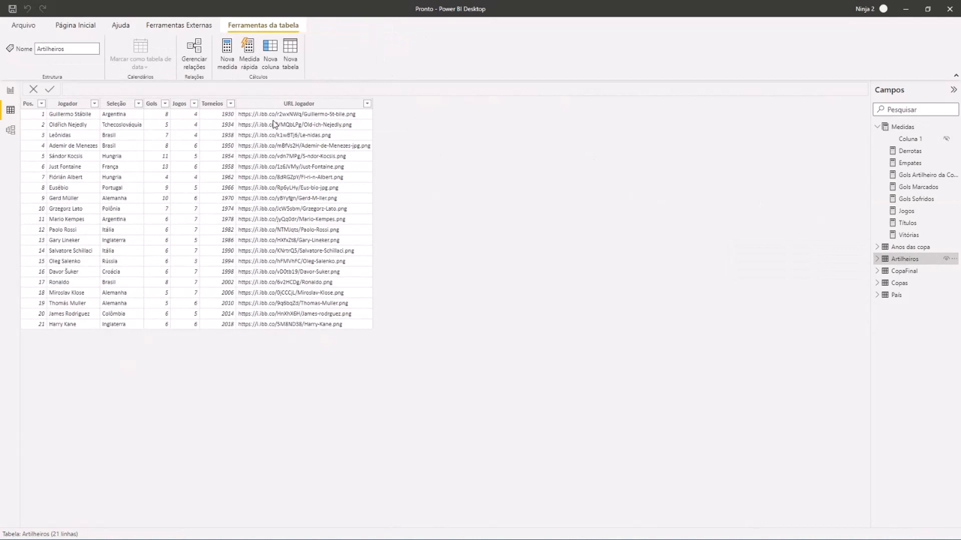
{"action": "left_click", "coordinate": [301, 104]}
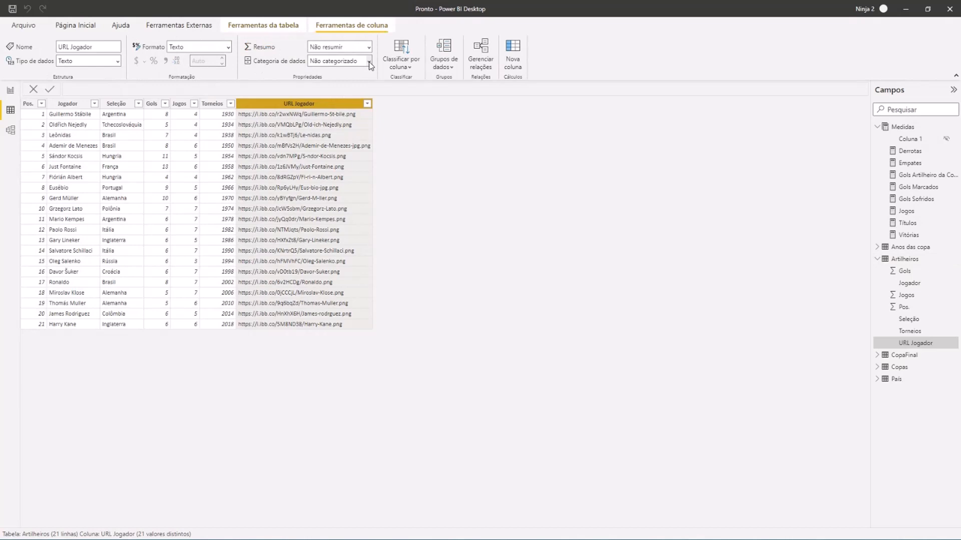
{"action": "left_click", "coordinate": [370, 61]}
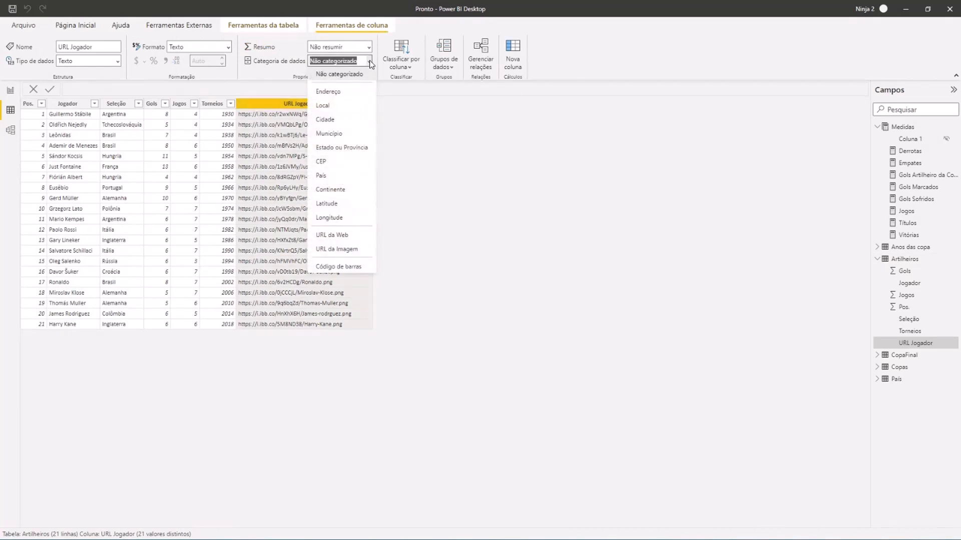
{"action": "left_click", "coordinate": [336, 249]}
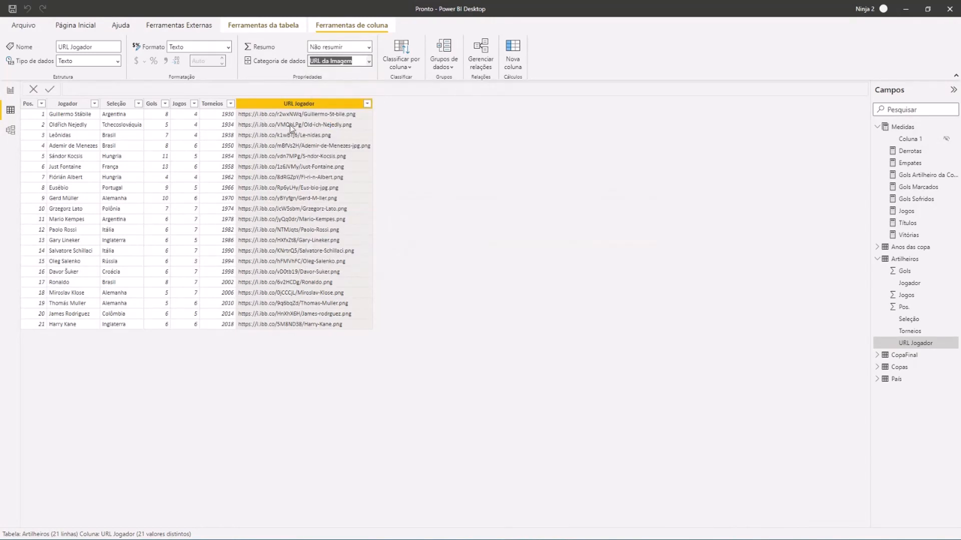
Back in the report, assign URL Jogador from Artilheiros as the Simple Image visual's Image URL
{"action": "left_click", "coordinate": [11, 91]}
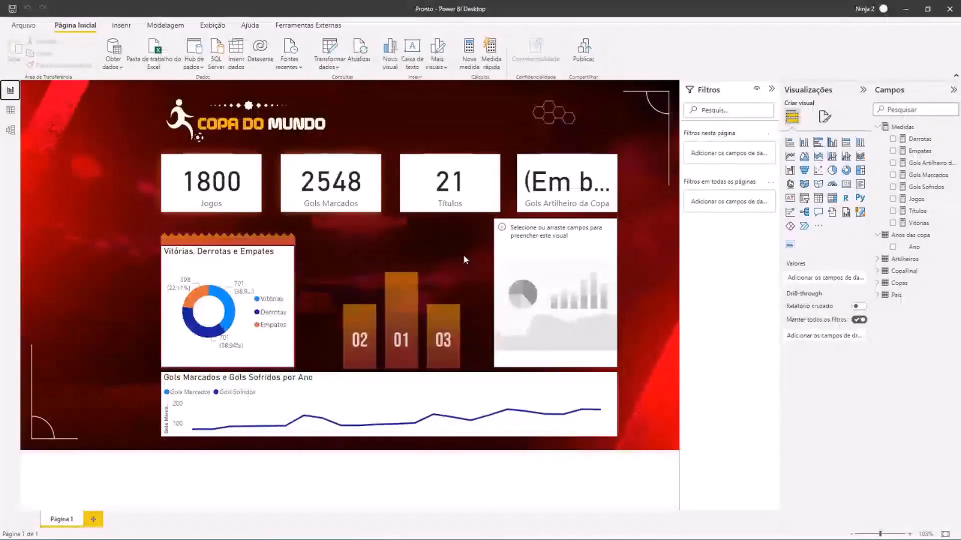
{"action": "left_click", "coordinate": [560, 258]}
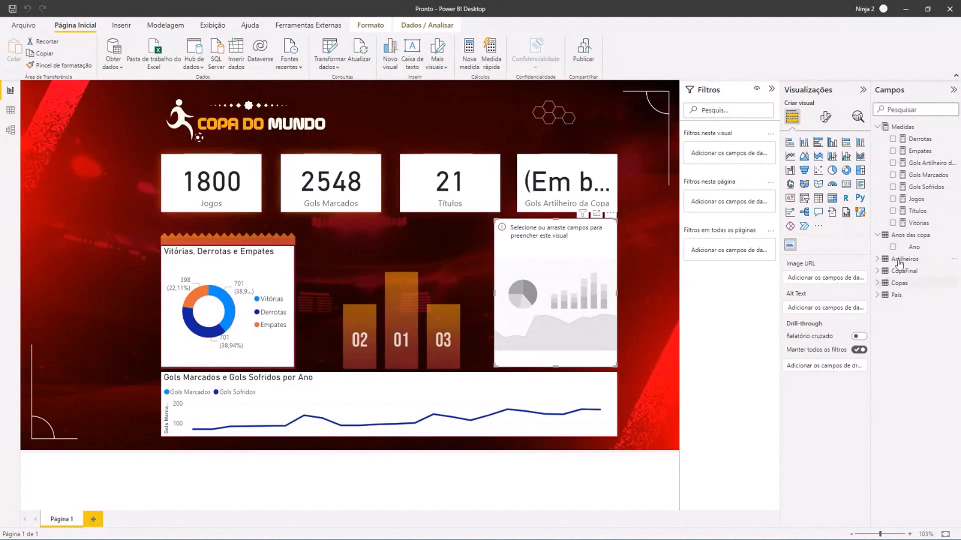
{"action": "left_click", "coordinate": [876, 260]}
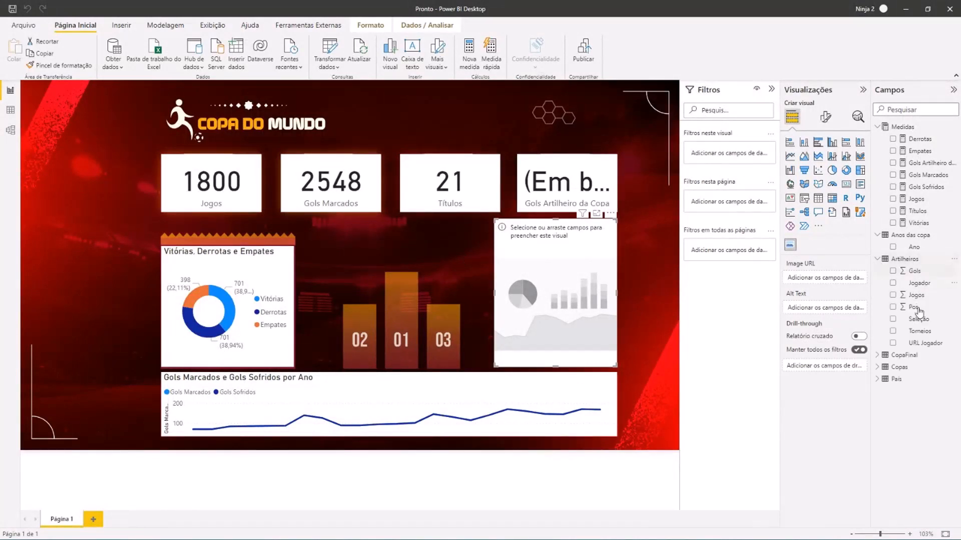
{"action": "left_click_drag", "start_coordinate": [926, 345], "coordinate": [837, 281]}
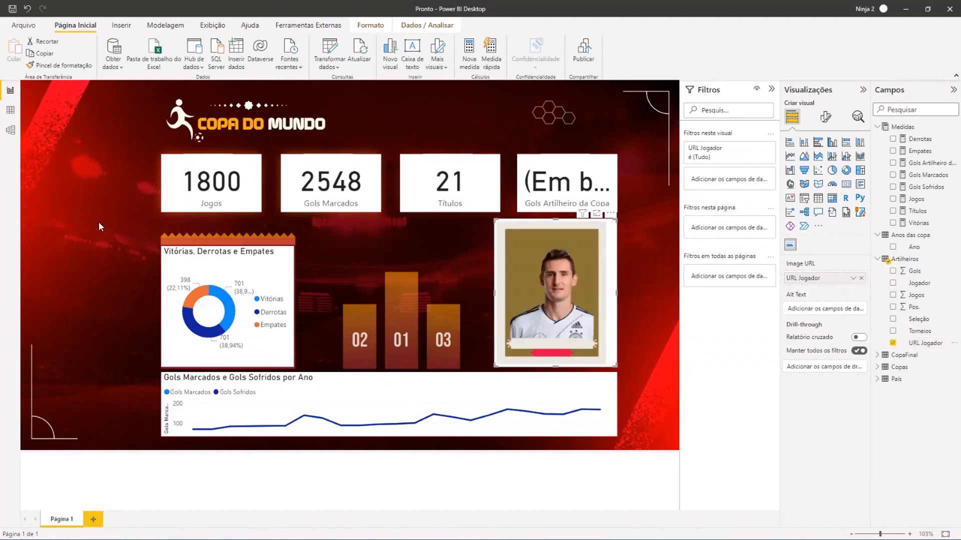
{"action": "left_click", "coordinate": [95, 191]}
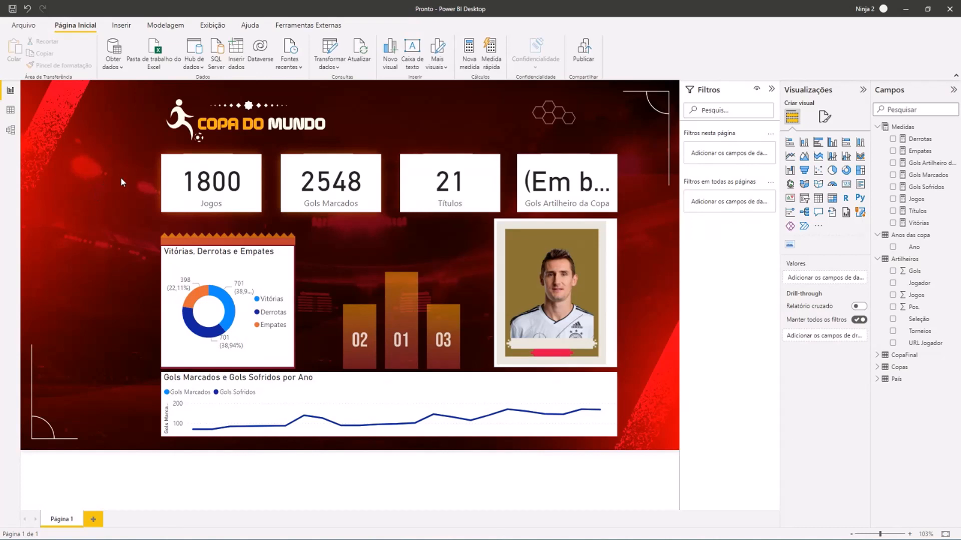
Insert a slicer, shrink it to fit beside the Jogos card, and fill it with Seleção from the País table
{"action": "left_click", "coordinate": [804, 199]}
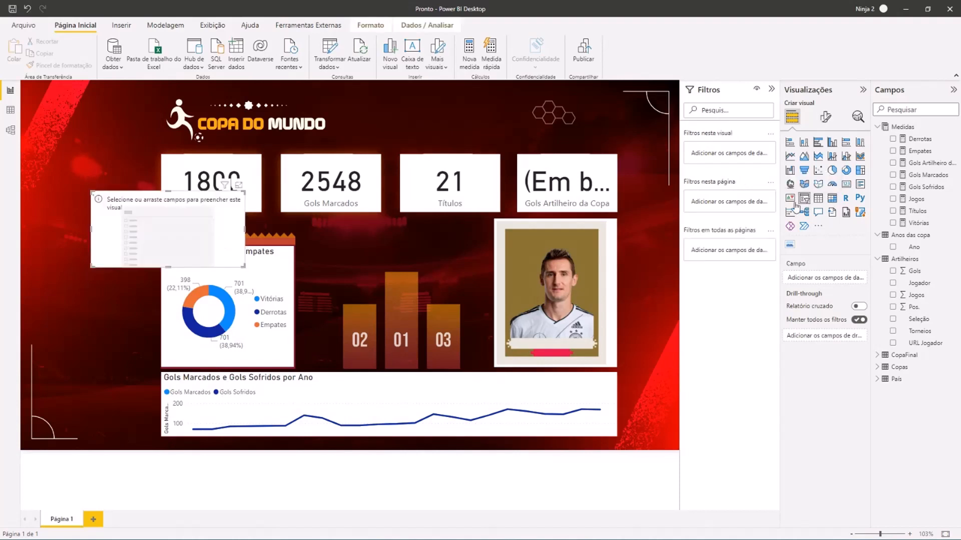
{"action": "left_click_drag", "start_coordinate": [134, 194], "coordinate": [70, 147]}
{"action": "left_click_drag", "start_coordinate": [174, 218], "coordinate": [156, 199]}
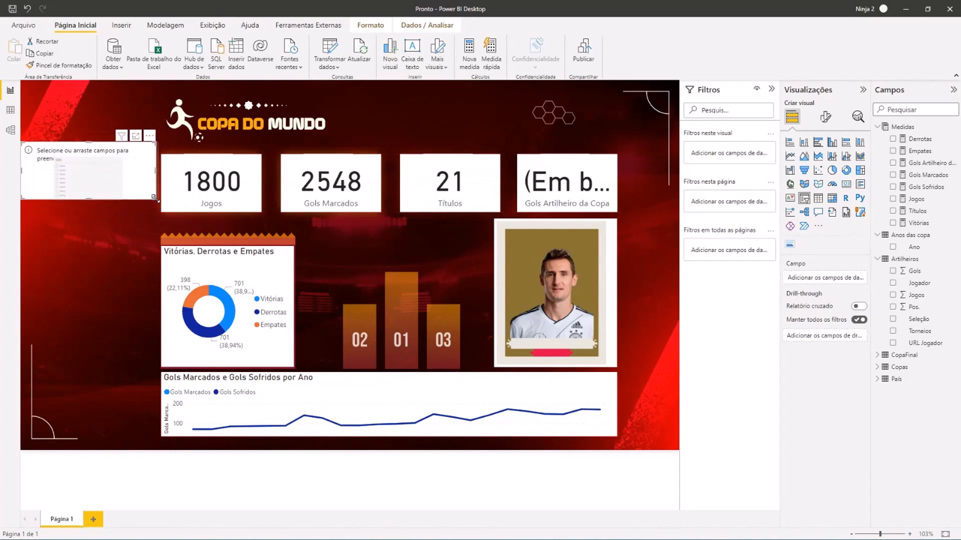
{"action": "left_click", "coordinate": [878, 379]}
{"action": "left_click_drag", "start_coordinate": [896, 391], "coordinate": [91, 179]}
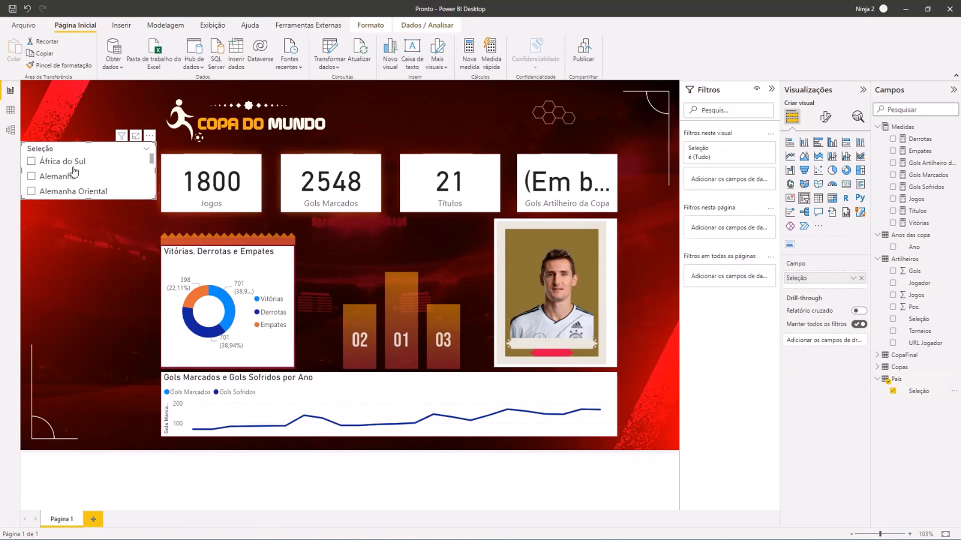
Change the Seleção slicer to a dropdown, reduce its height, and align it beside the Jogos card
{"action": "left_click", "coordinate": [147, 149]}
{"action": "left_click", "coordinate": [155, 168]}
{"action": "left_click", "coordinate": [144, 165]}
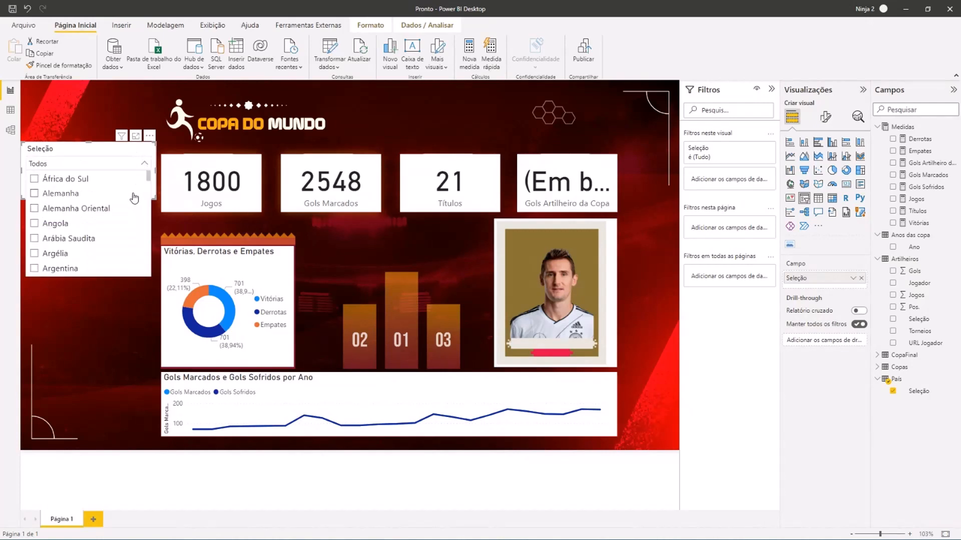
{"action": "left_click", "coordinate": [144, 165]}
{"action": "left_click_drag", "start_coordinate": [87, 196], "coordinate": [88, 184]}
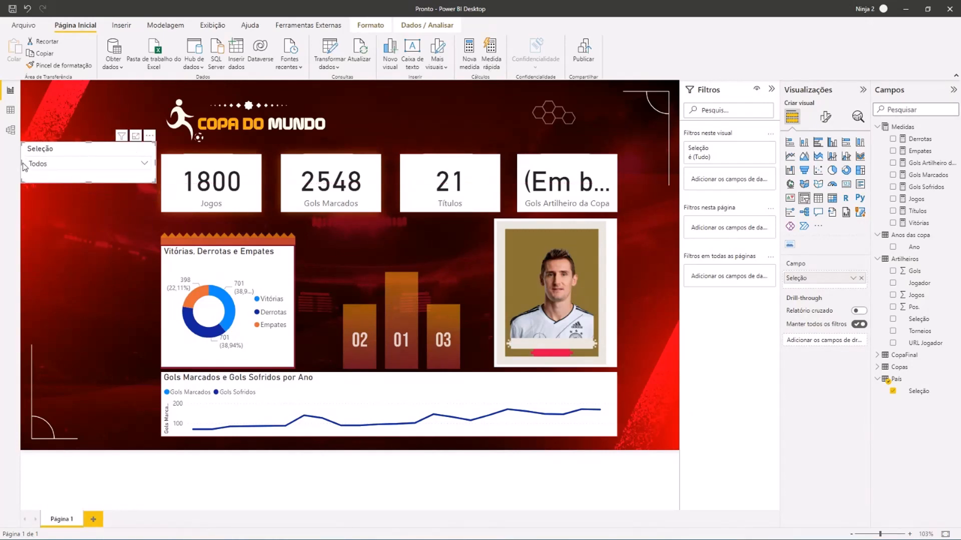
{"action": "mouse_move", "coordinate": [60, 143]}
{"action": "left_mouse_down"}
{"action": "mouse_move", "coordinate": [56, 154]}
{"action": "mouse_move", "coordinate": [68, 146]}
{"action": "mouse_move", "coordinate": [67, 157]}
{"action": "left_mouse_up"}
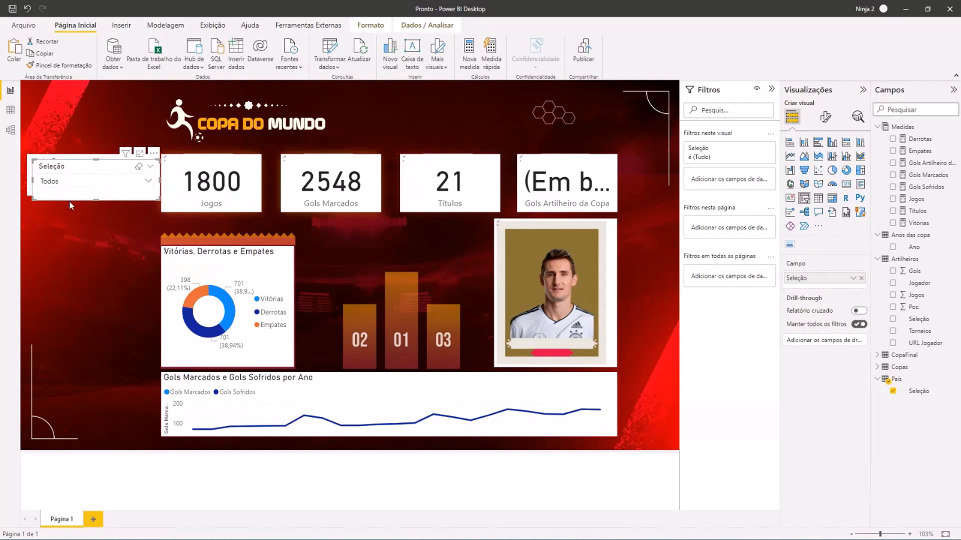
Place a copy of the Seleção slicer beneath the original and replace its field with Ano from Anos da copa
{"action": "key", "text": "ctrl+v"}
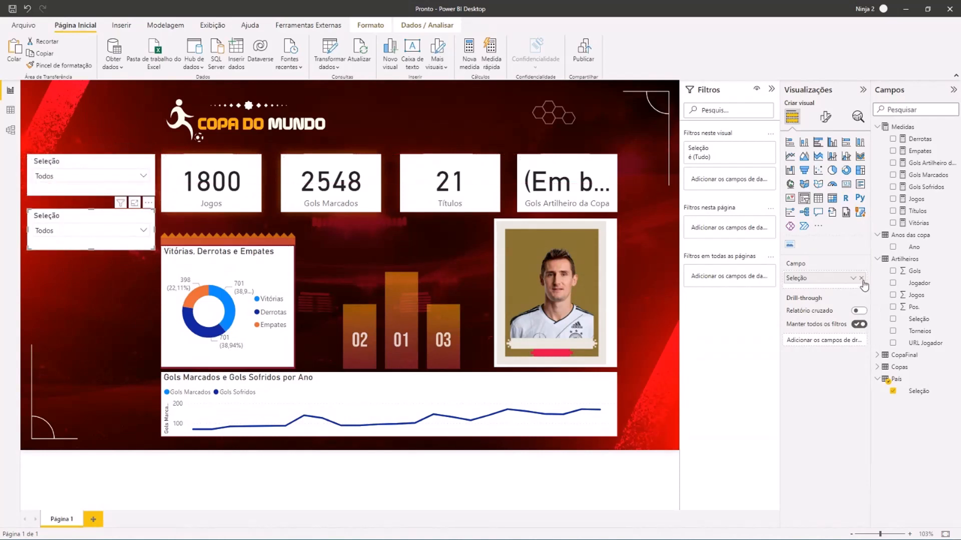
{"action": "left_click", "coordinate": [862, 278]}
{"action": "left_click_drag", "start_coordinate": [914, 246], "coordinate": [814, 281]}
Test the Ano slicer with 2002, 2006, 2010, 2014 and 2018, then clear the selection
{"action": "left_click", "coordinate": [80, 230]}
{"action": "scroll", "coordinate": [58, 303], "scroll_direction": "down", "scroll_amount": 5}
{"action": "scroll", "coordinate": [59, 308], "scroll_direction": "down", "scroll_amount": 5}
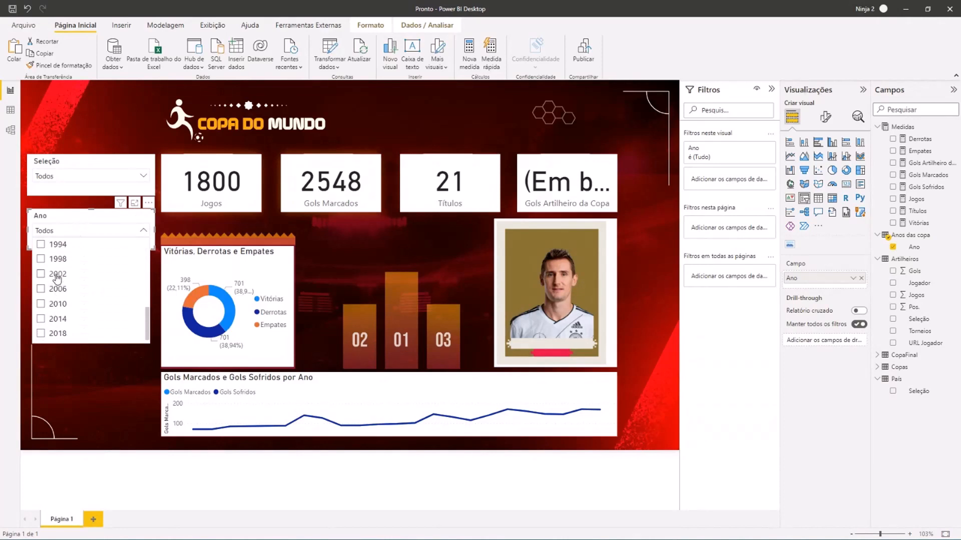
{"action": "left_click", "coordinate": [57, 279]}
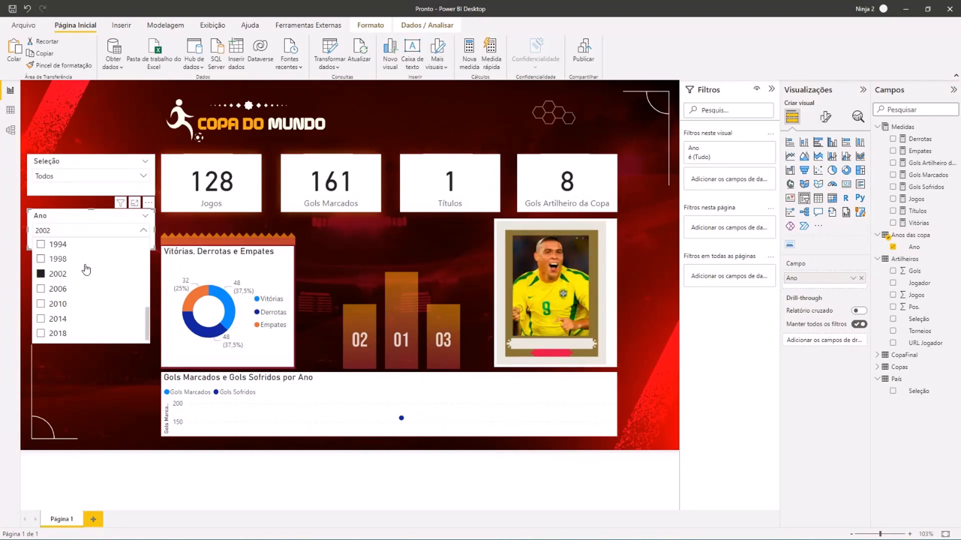
{"action": "left_click", "coordinate": [57, 291]}
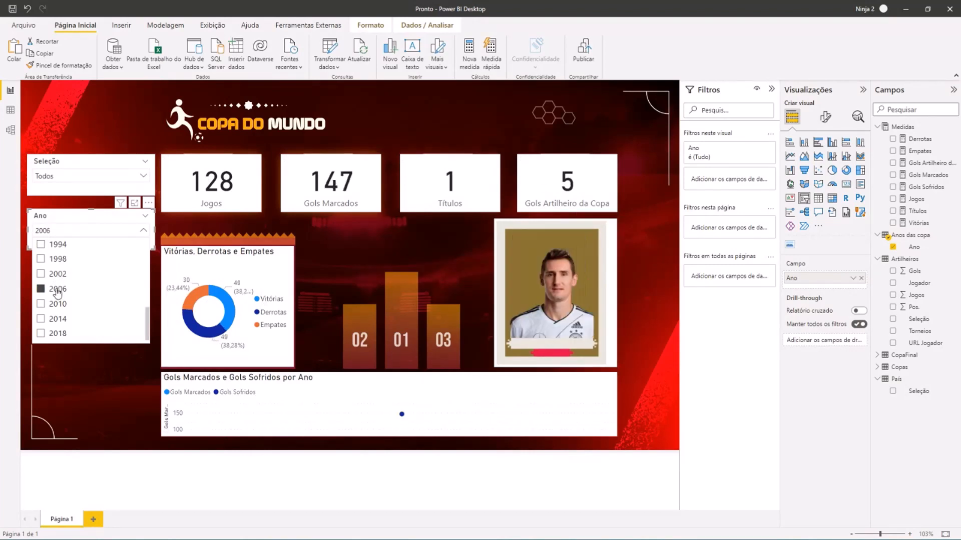
{"action": "left_click", "coordinate": [56, 305]}
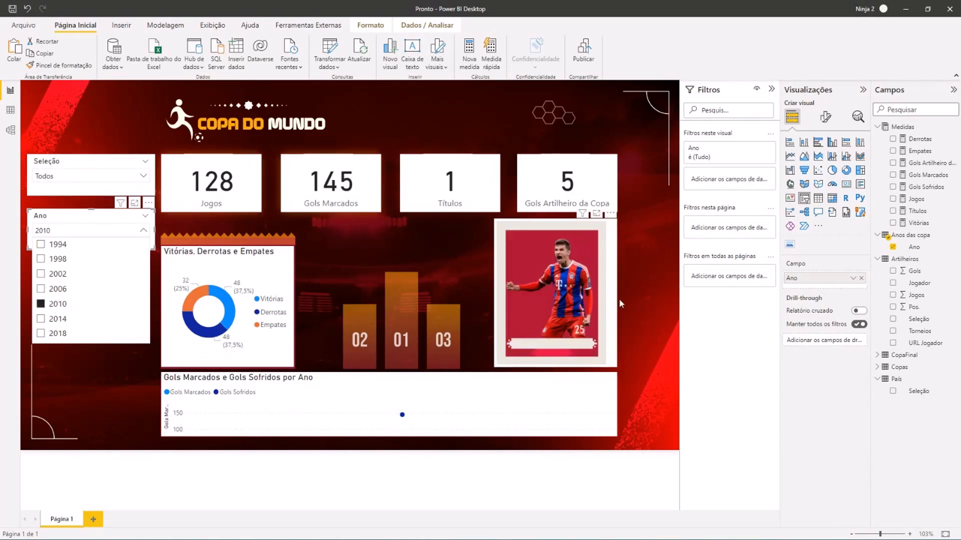
{"action": "left_click", "coordinate": [59, 320]}
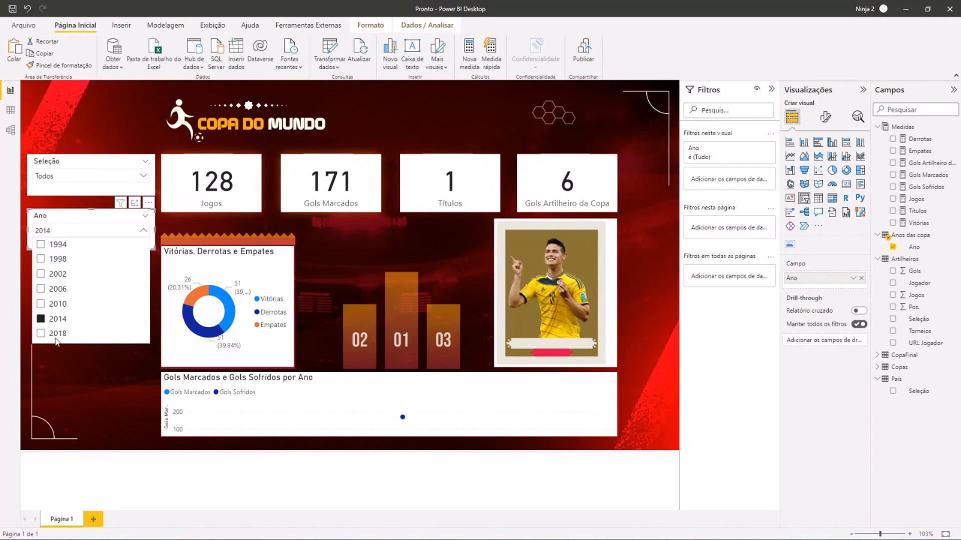
{"action": "left_click", "coordinate": [41, 333]}
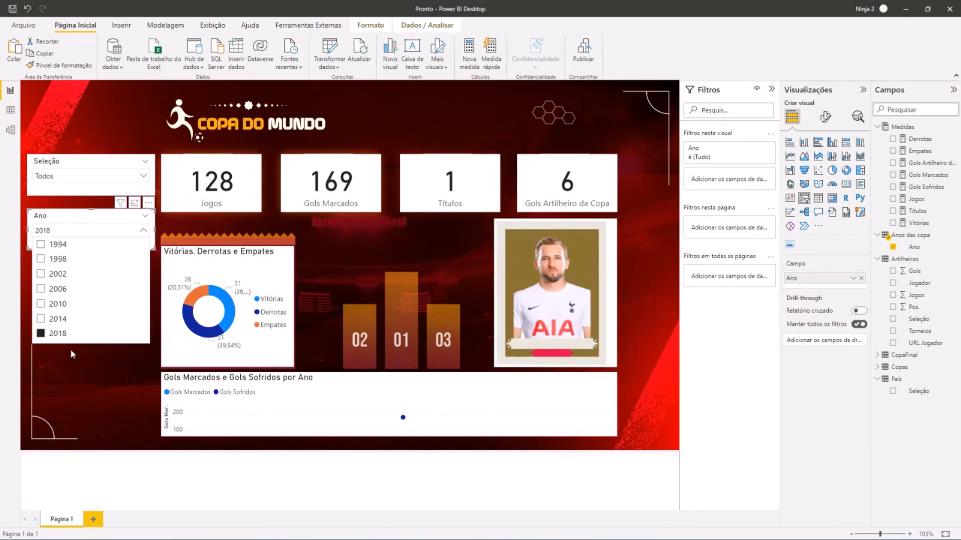
{"action": "left_click", "coordinate": [62, 335]}
{"action": "left_click", "coordinate": [80, 360]}
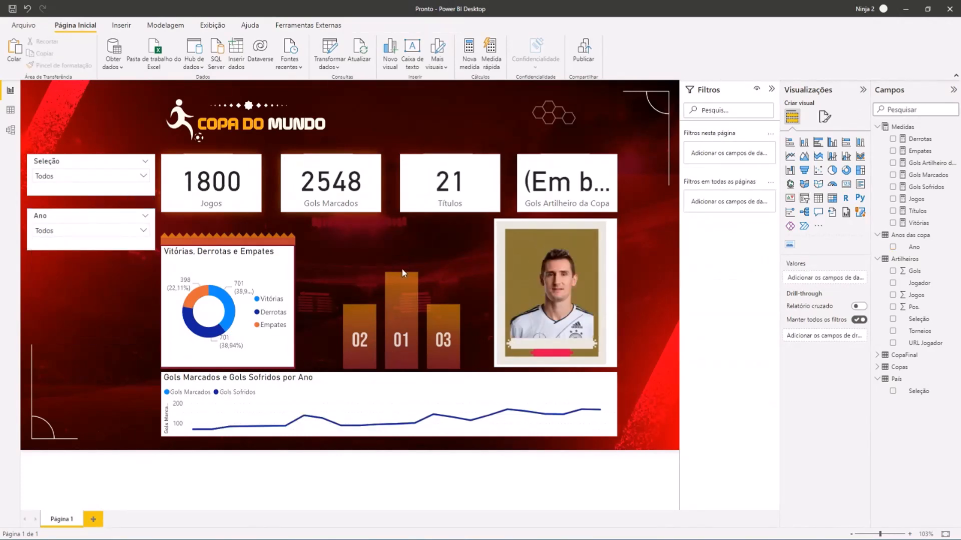
Filter the page to Ano 2002 and insert a small Simple Image visual above the 01 podium bar
{"action": "left_click", "coordinate": [63, 232]}
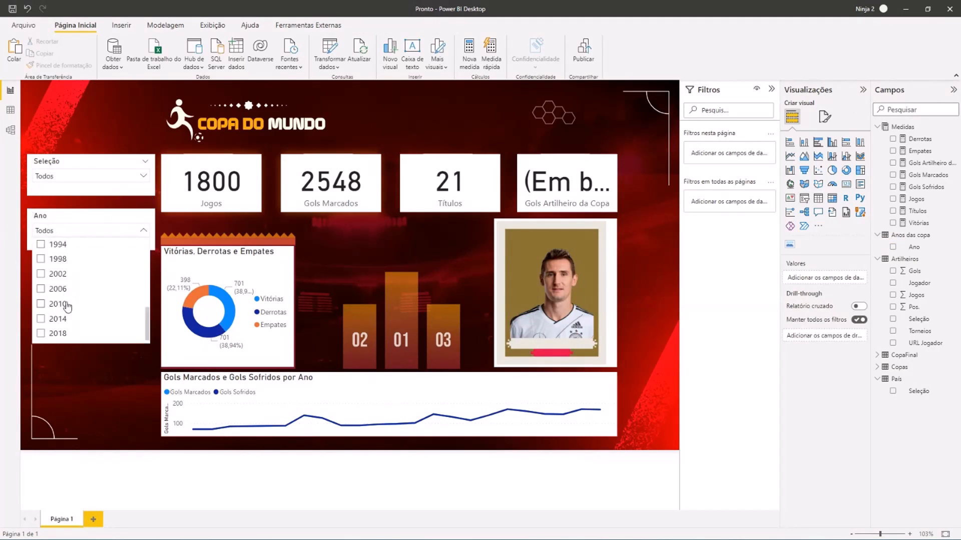
{"action": "left_click", "coordinate": [61, 276]}
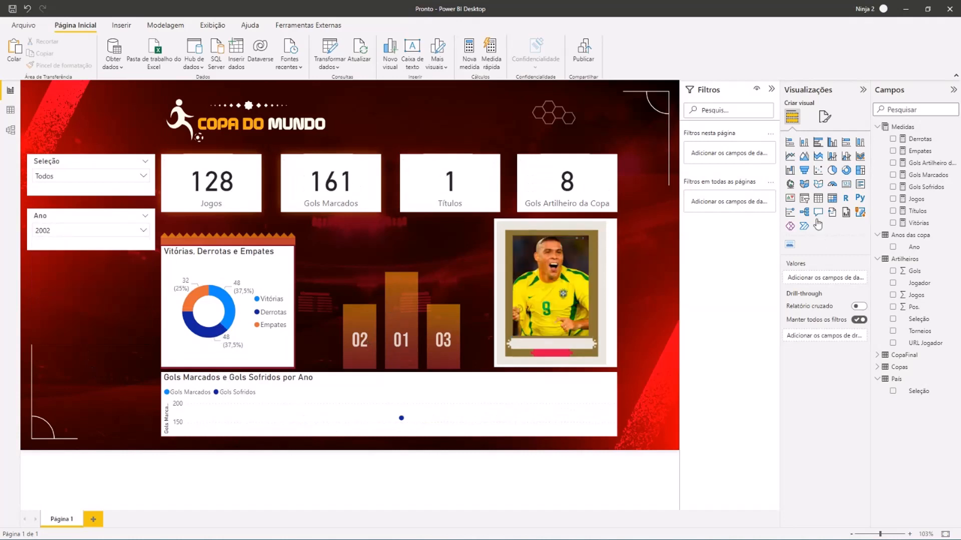
{"action": "left_click", "coordinate": [791, 246]}
{"action": "left_click_drag", "start_coordinate": [154, 368], "coordinate": [425, 249]}
{"action": "left_click_drag", "start_coordinate": [369, 210], "coordinate": [386, 226]}
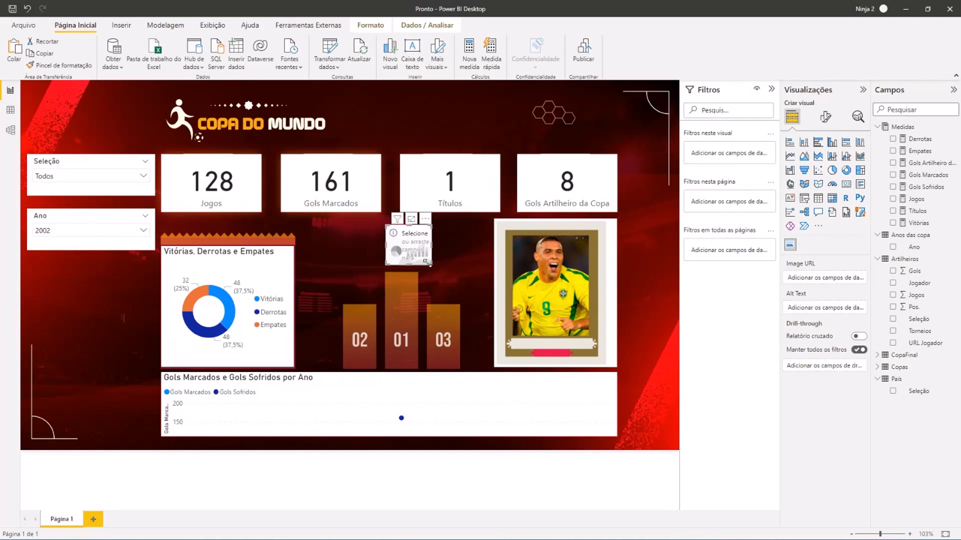
{"action": "left_click_drag", "start_coordinate": [428, 268], "coordinate": [419, 265]}
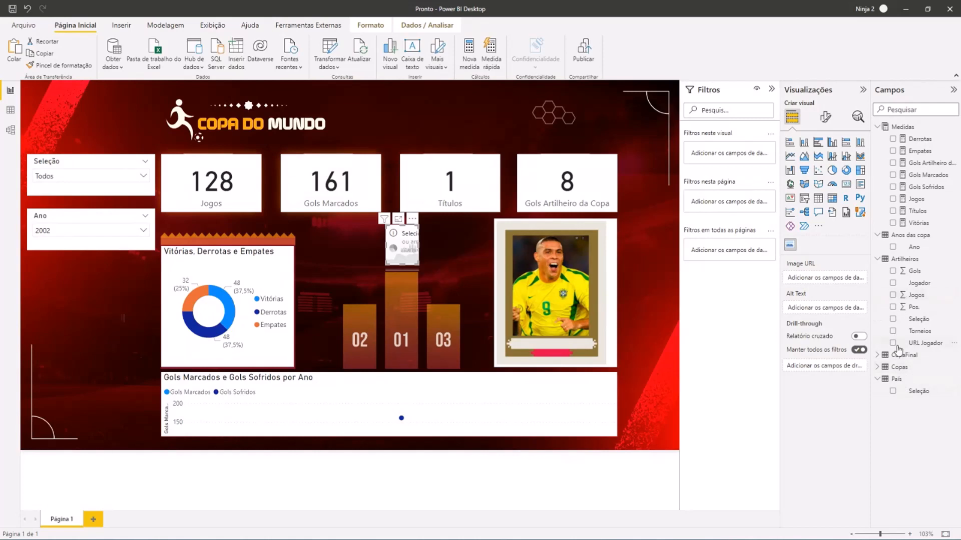
Set the data category of the URL column in the Copas table to URL da Imagem
{"action": "left_click", "coordinate": [879, 367]}
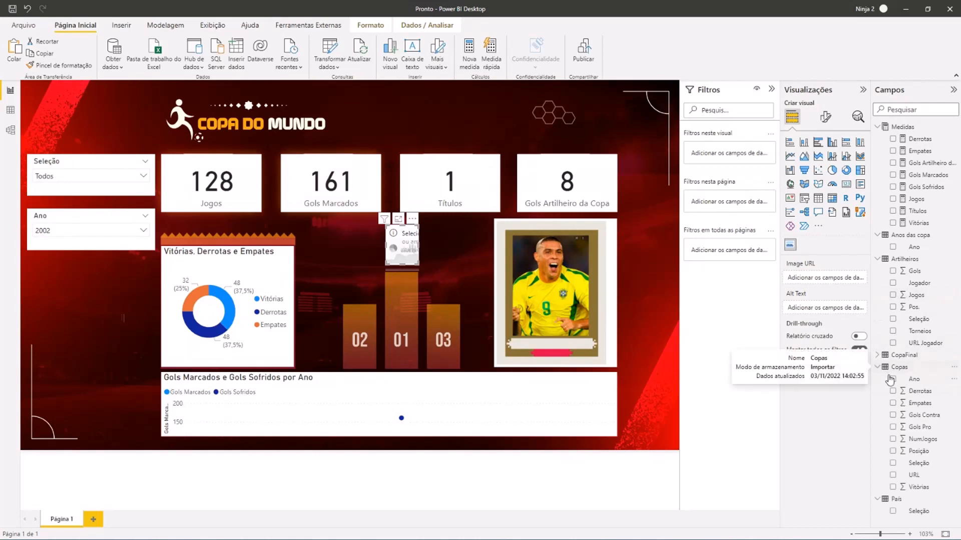
{"action": "left_click", "coordinate": [915, 477]}
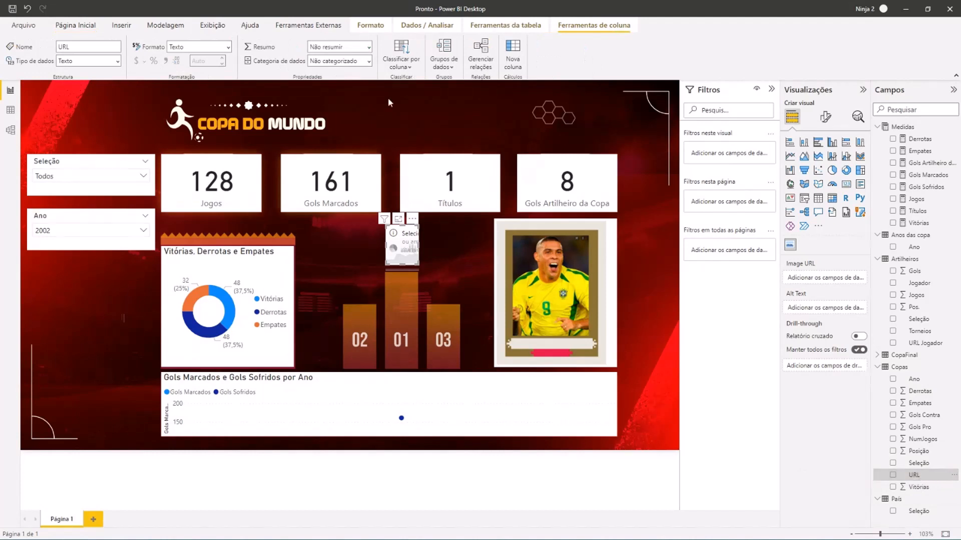
{"action": "left_click", "coordinate": [368, 62]}
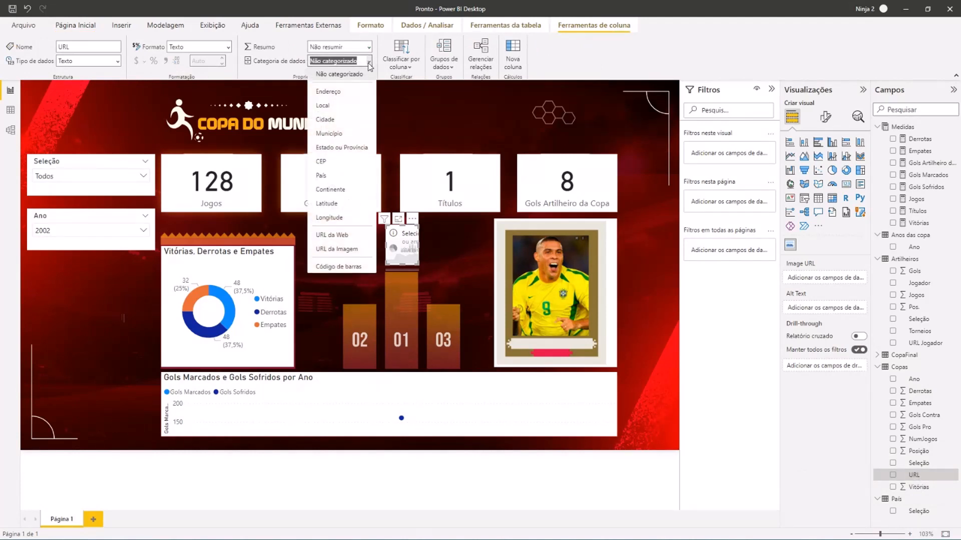
{"action": "left_click", "coordinate": [339, 249]}
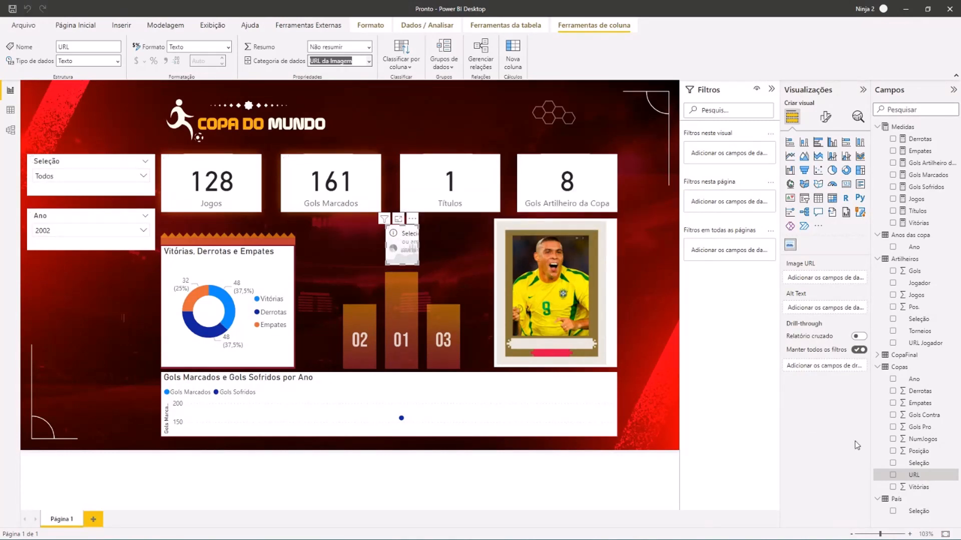
Assign URL from Copas as the new visual's Image URL, enlarge it slightly and center it above the 01 bar
{"action": "left_click_drag", "start_coordinate": [914, 476], "coordinate": [822, 278]}
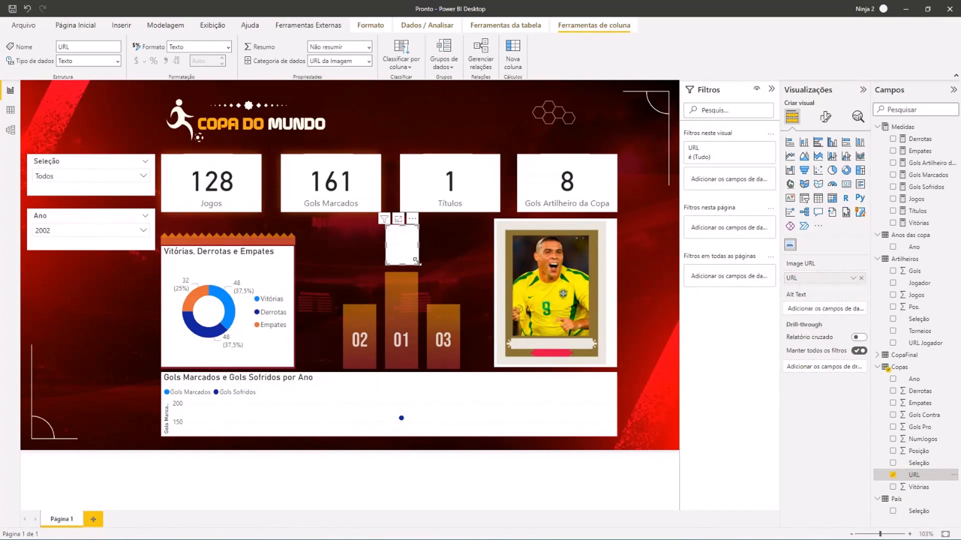
{"action": "left_click_drag", "start_coordinate": [415, 260], "coordinate": [427, 272]}
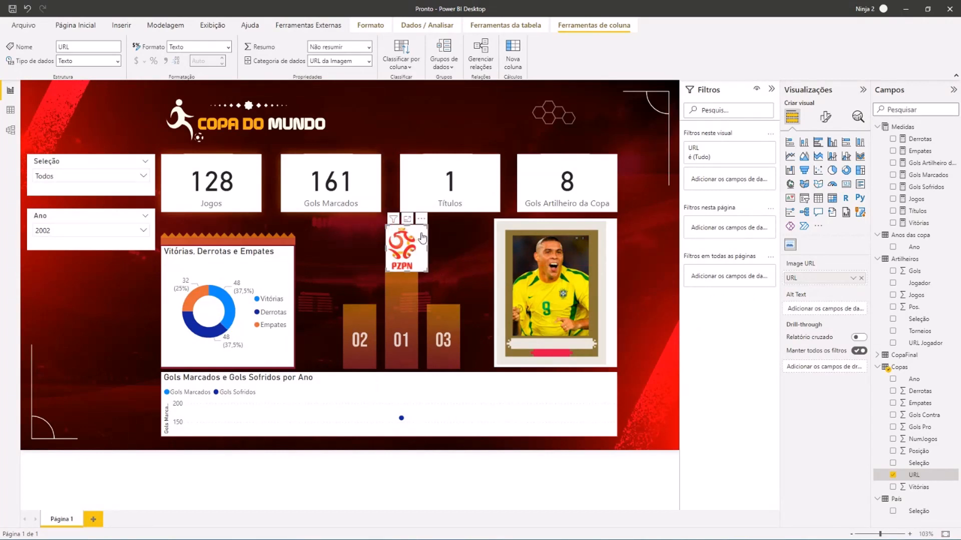
{"action": "left_click_drag", "start_coordinate": [424, 235], "coordinate": [419, 232]}
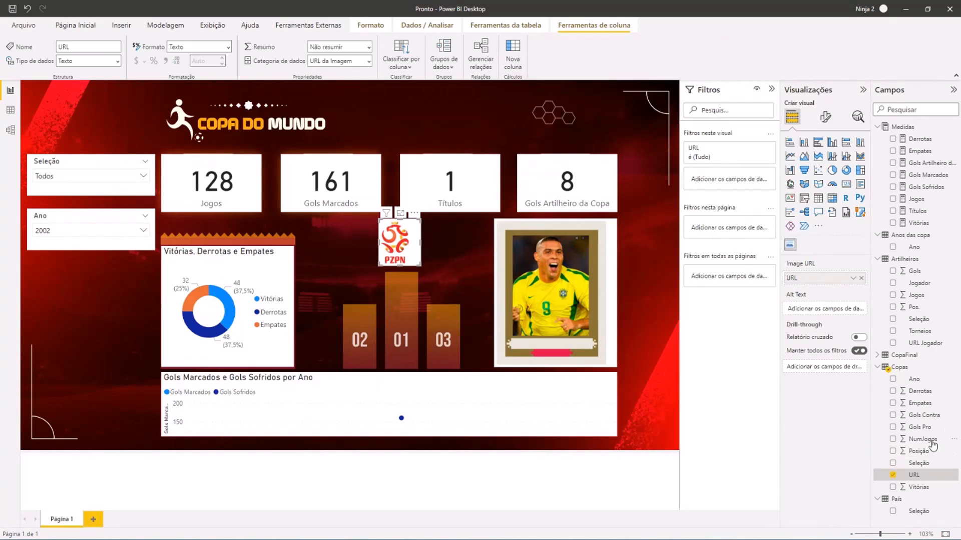
Filter the podium image visual with Posição from Copas, using the condition "é" 1, and apply the filter
{"action": "left_click_drag", "start_coordinate": [924, 454], "coordinate": [739, 179]}
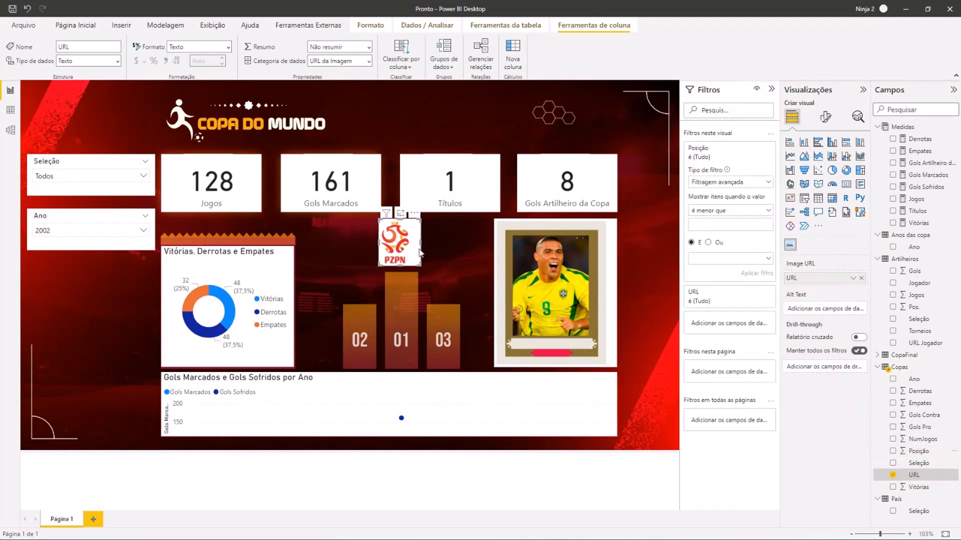
{"action": "left_click", "coordinate": [769, 214]}
{"action": "left_click", "coordinate": [710, 279]}
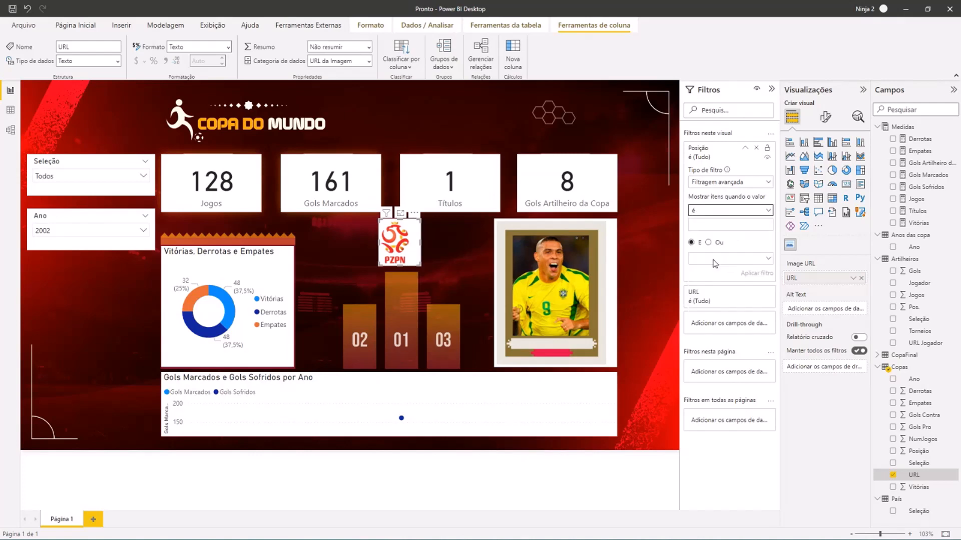
{"action": "left_click", "coordinate": [710, 225]}
{"action": "type", "text": "1"}
{"action": "left_click", "coordinate": [764, 276]}
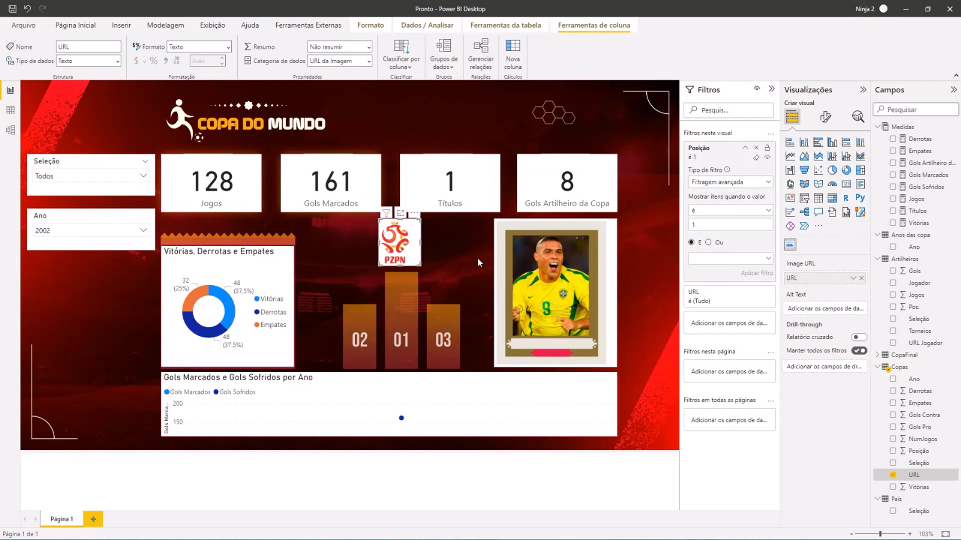
{"action": "left_click", "coordinate": [441, 263]}
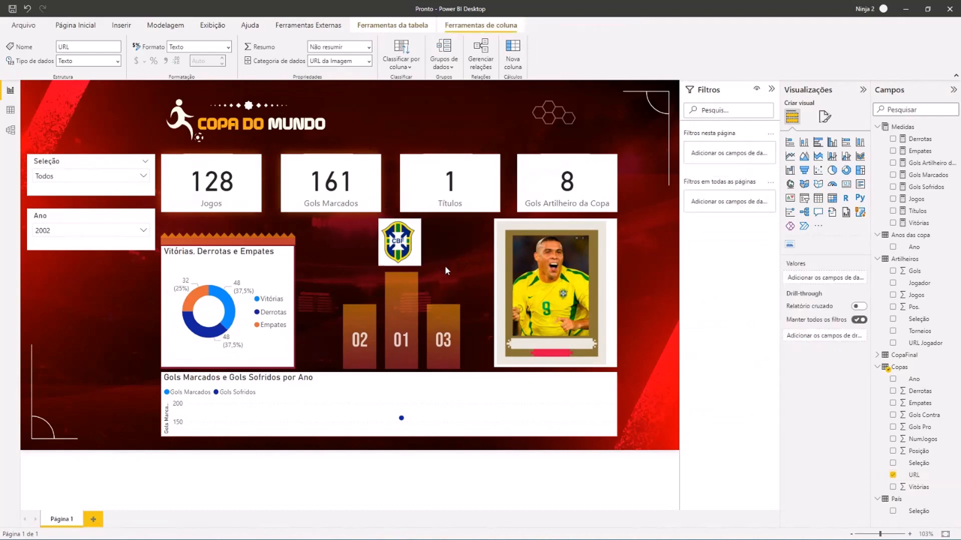
{"action": "left_click", "coordinate": [404, 269]}
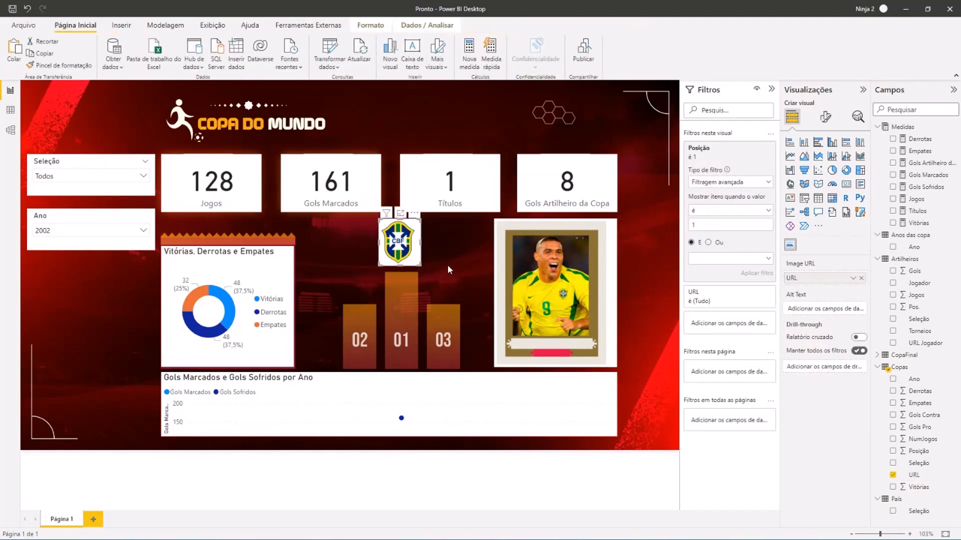
{"action": "left_click", "coordinate": [392, 142]}
{"action": "left_click", "coordinate": [90, 174]}
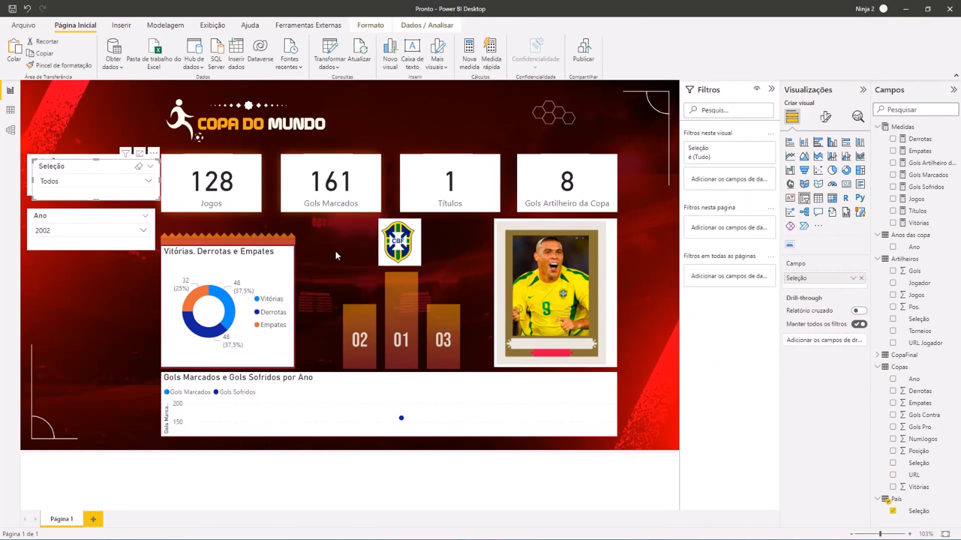
{"action": "left_click", "coordinate": [330, 250]}
Duplicate the crest image visual twice and move one copy above the 02 podium bar
{"action": "left_click", "coordinate": [400, 244]}
{"action": "left_click", "coordinate": [447, 248]}
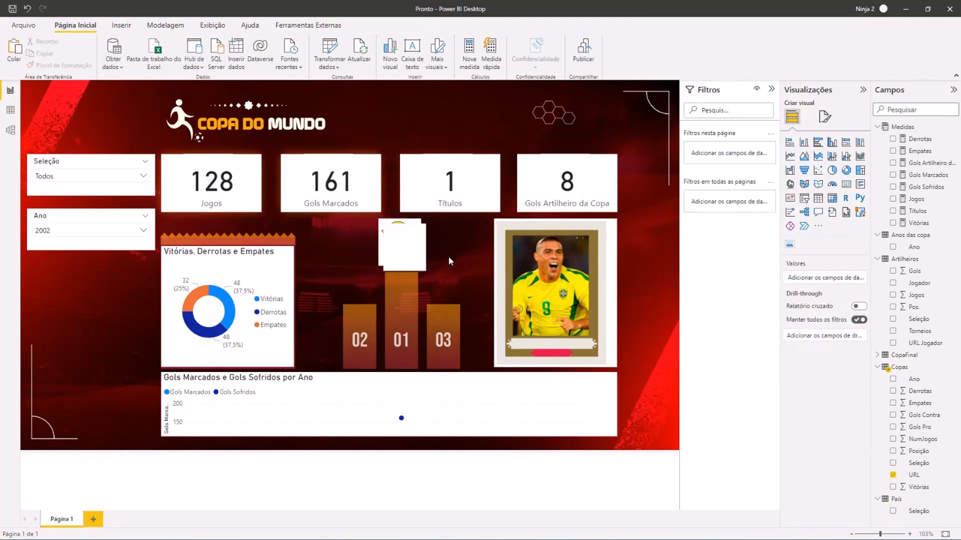
{"action": "left_click", "coordinate": [443, 251]}
{"action": "left_click_drag", "start_coordinate": [434, 248], "coordinate": [380, 268]}
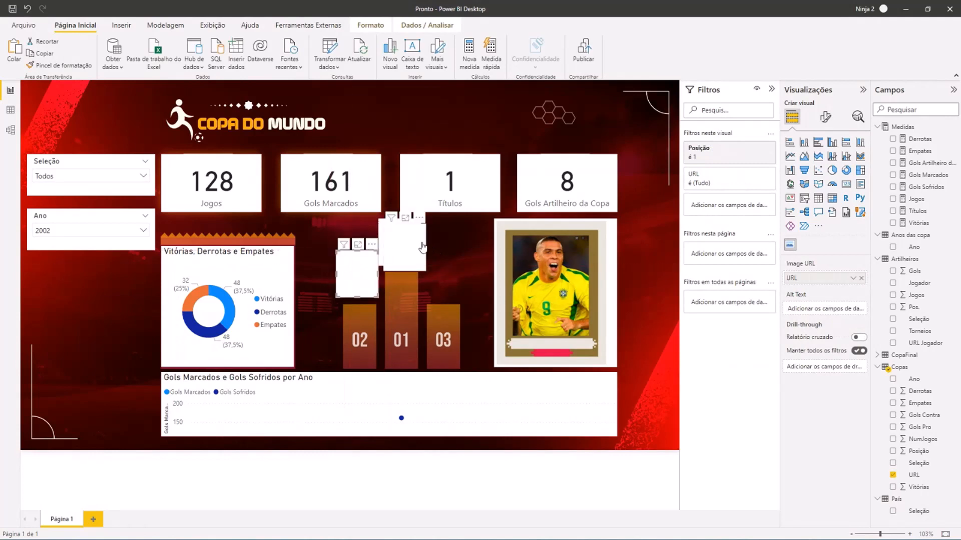
Move the other crest image copy above the 03 podium bar
{"action": "left_click", "coordinate": [453, 262]}
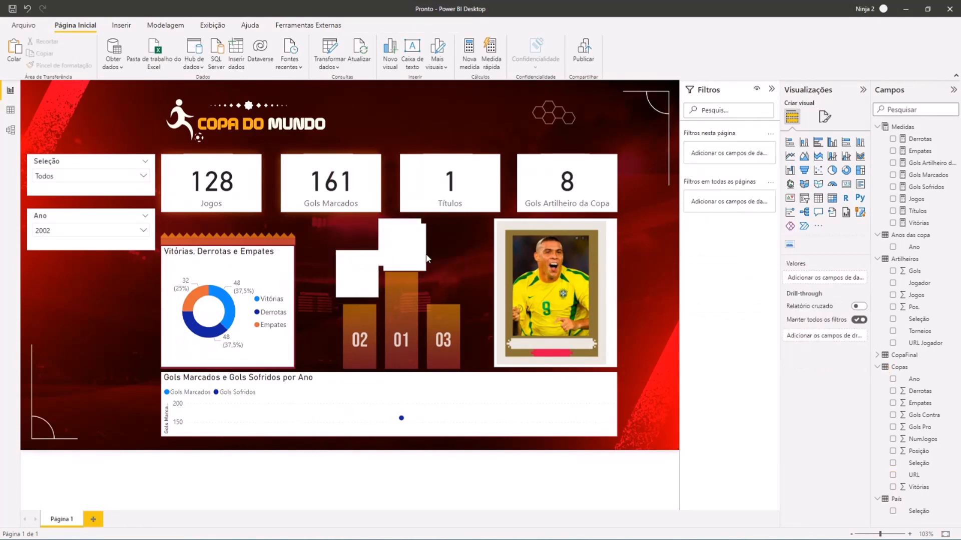
{"action": "mouse_move", "coordinate": [426, 258]}
{"action": "left_click", "coordinate": [408, 270]}
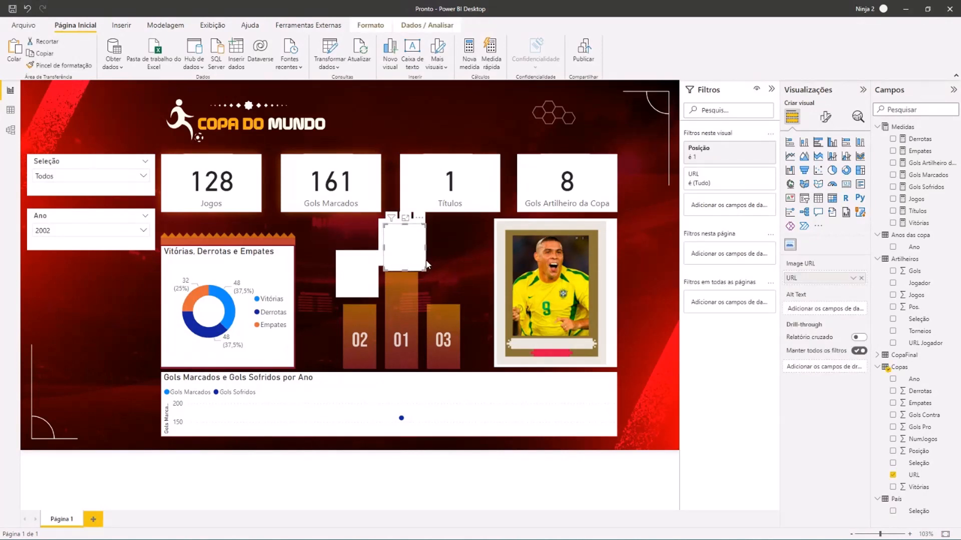
{"action": "left_click_drag", "start_coordinate": [427, 264], "coordinate": [467, 295]}
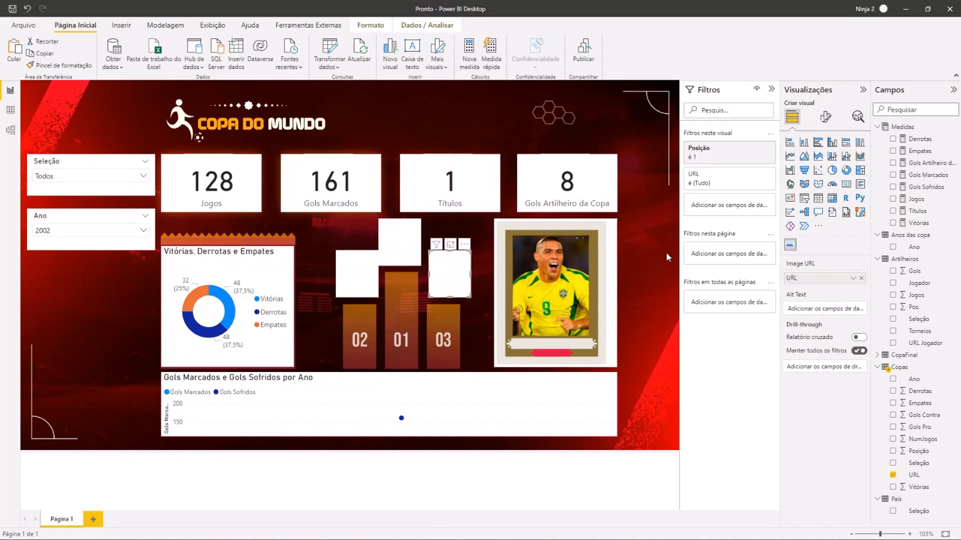
Filter the crest visual above the 03 podium bar by Posição with the advanced condition "é" 3, and apply the filter
{"action": "left_click", "coordinate": [756, 149]}
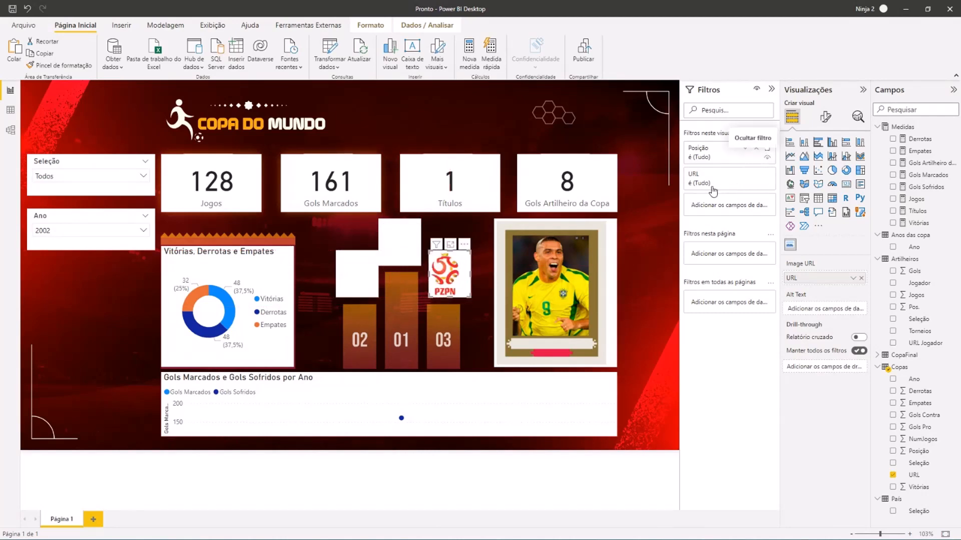
{"action": "left_click", "coordinate": [746, 148]}
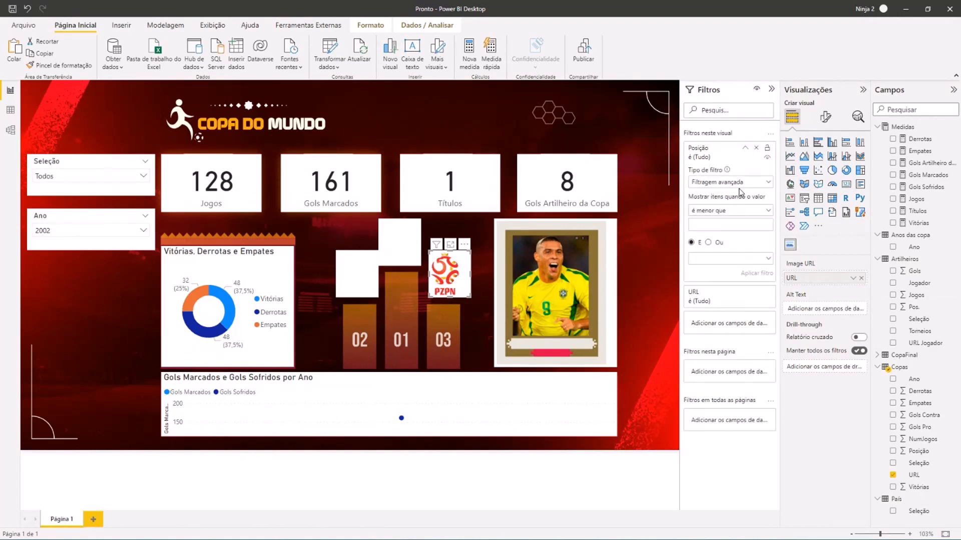
{"action": "left_click", "coordinate": [740, 184]}
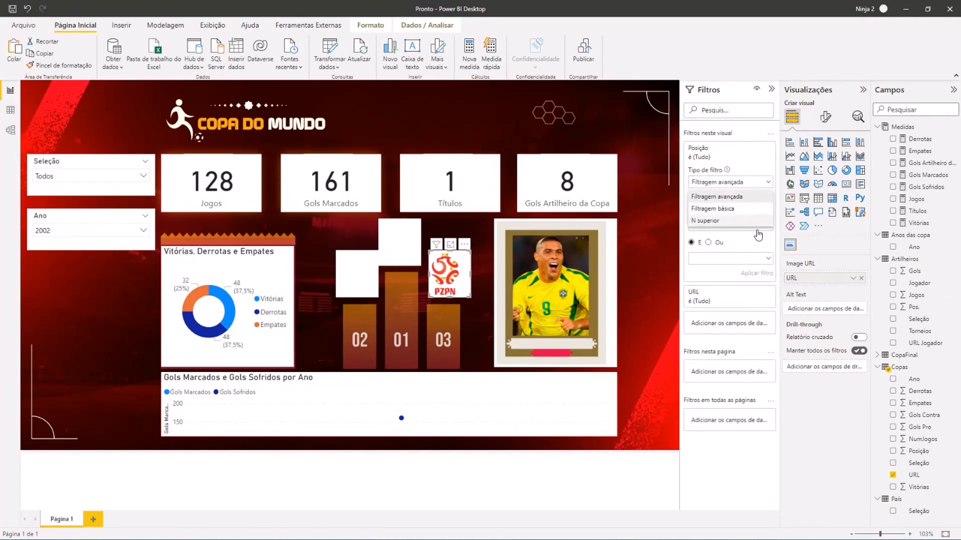
{"action": "left_click", "coordinate": [758, 196]}
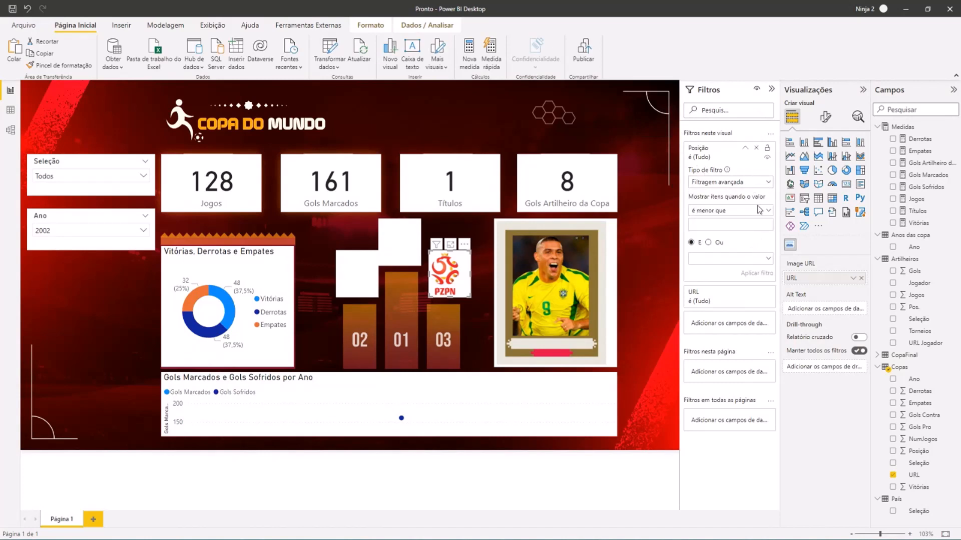
{"action": "left_click", "coordinate": [758, 211]}
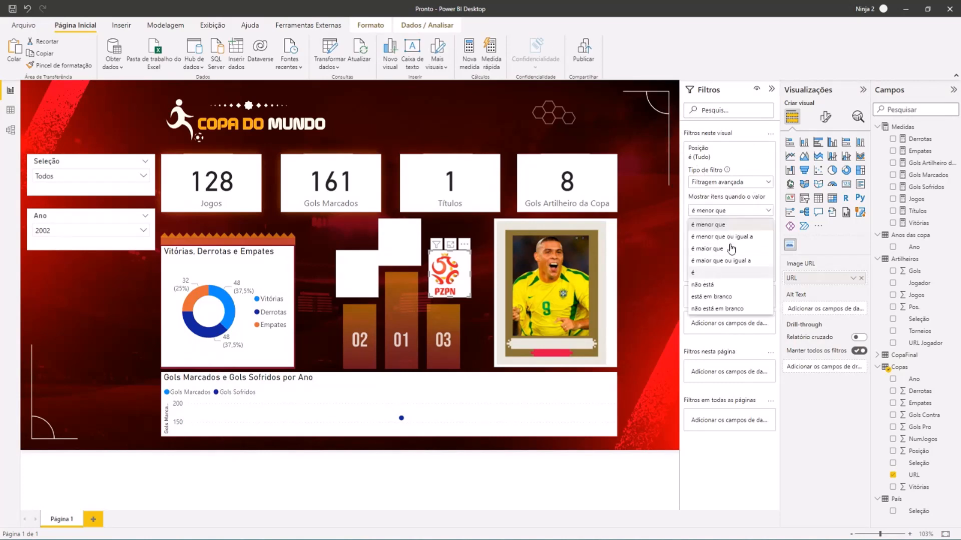
{"action": "left_click", "coordinate": [720, 272]}
{"action": "left_click", "coordinate": [720, 225]}
{"action": "type", "text": "3"}
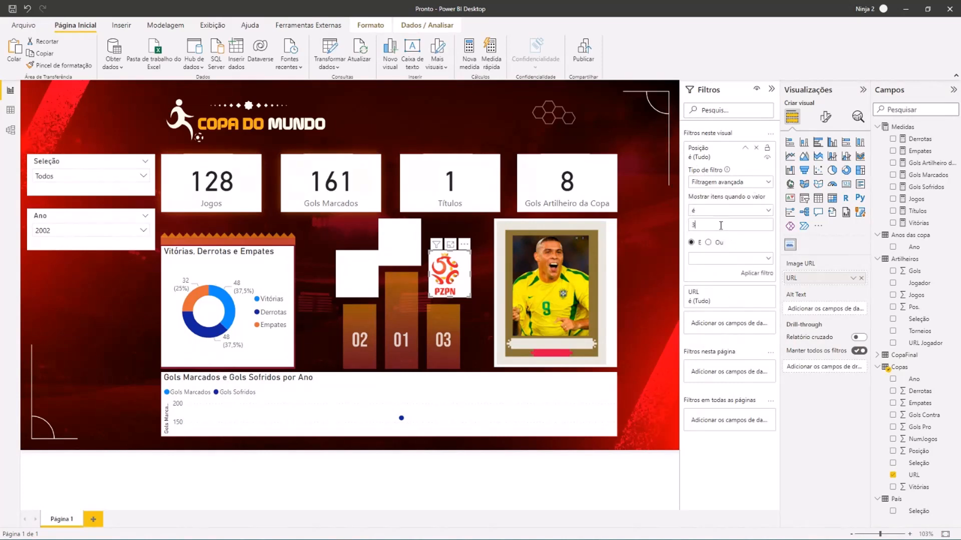
{"action": "left_click", "coordinate": [757, 274]}
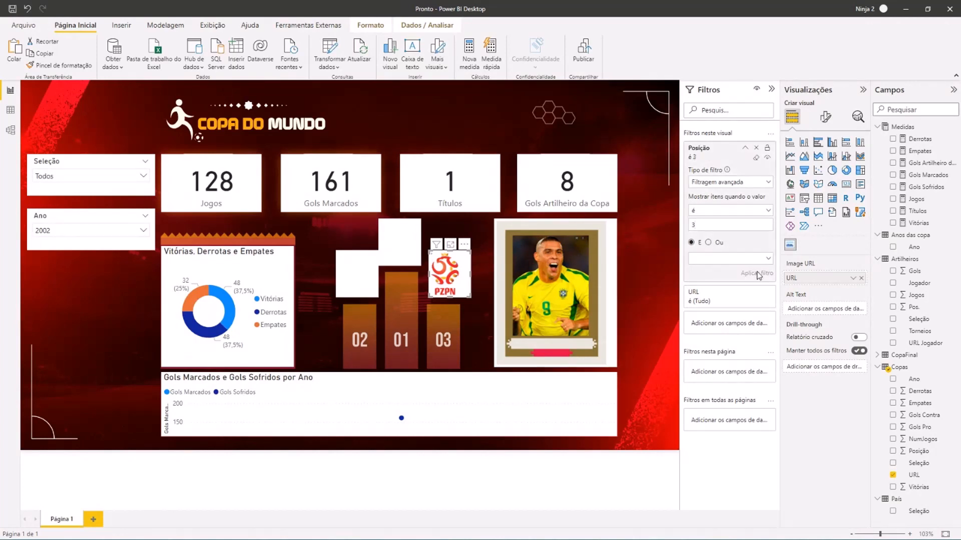
Filter the crest visual above the 02 podium bar by Posição with the condition "é" 2, apply it and deselect the visual
{"action": "left_click", "coordinate": [358, 296]}
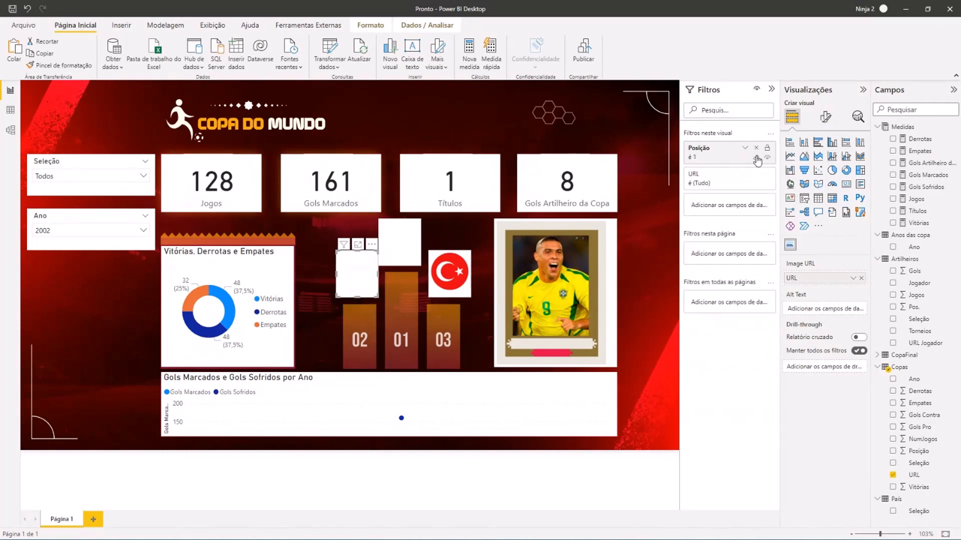
{"action": "left_click", "coordinate": [757, 159]}
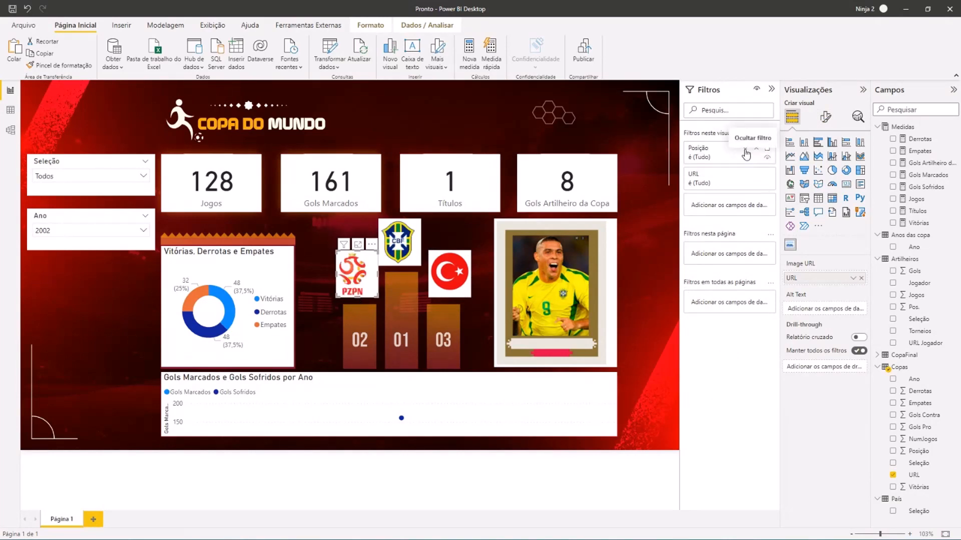
{"action": "left_click", "coordinate": [745, 148]}
{"action": "left_click", "coordinate": [739, 215]}
{"action": "left_click", "coordinate": [702, 274]}
{"action": "left_click", "coordinate": [717, 226]}
{"action": "type", "text": "2"}
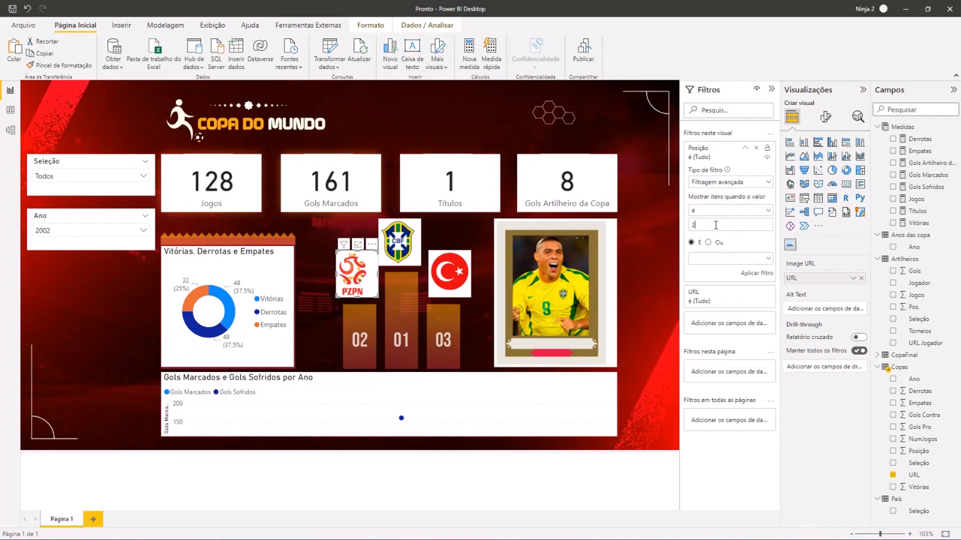
{"action": "left_click", "coordinate": [759, 274]}
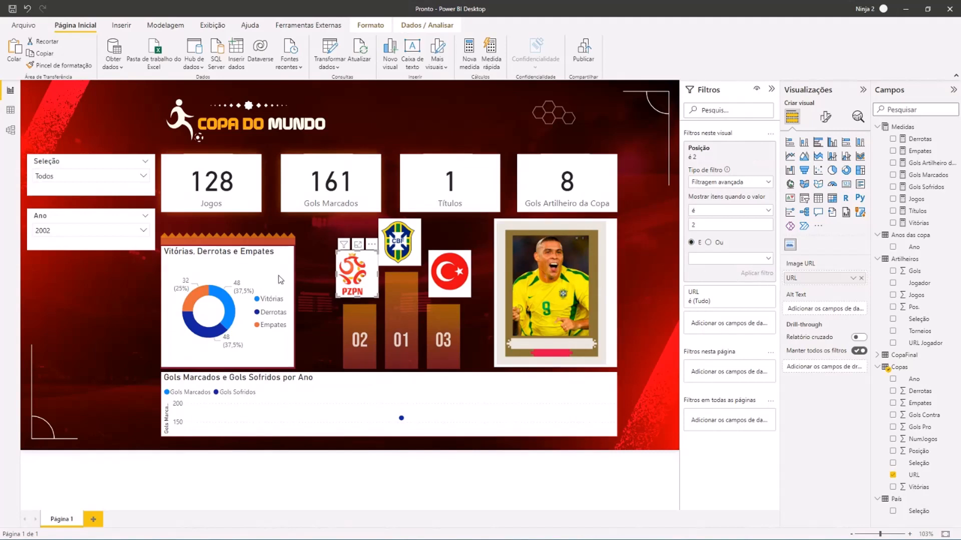
{"action": "left_click", "coordinate": [119, 296]}
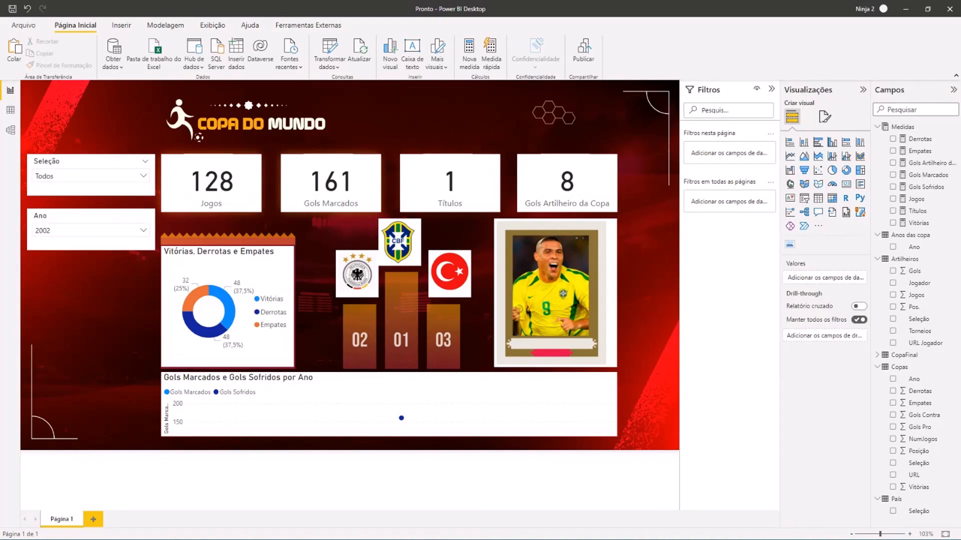
Turn off the background (Tela de fundo) of the Jogos card
{"action": "left_click", "coordinate": [215, 164]}
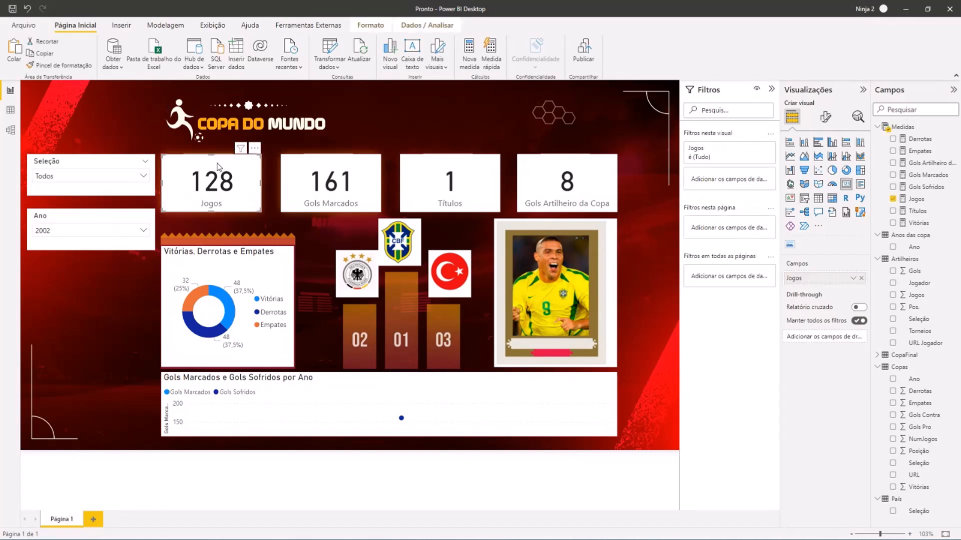
{"action": "left_click", "coordinate": [825, 118]}
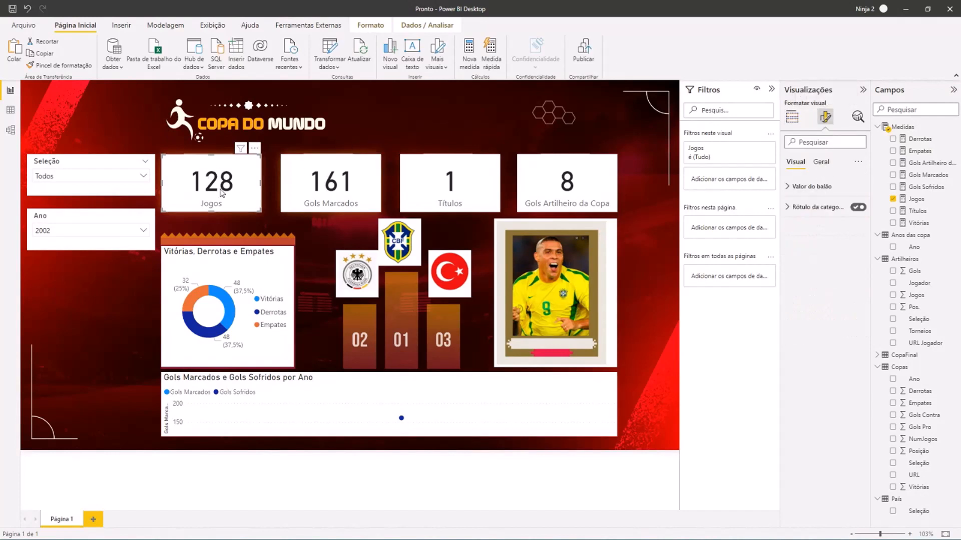
{"action": "left_click", "coordinate": [821, 164]}
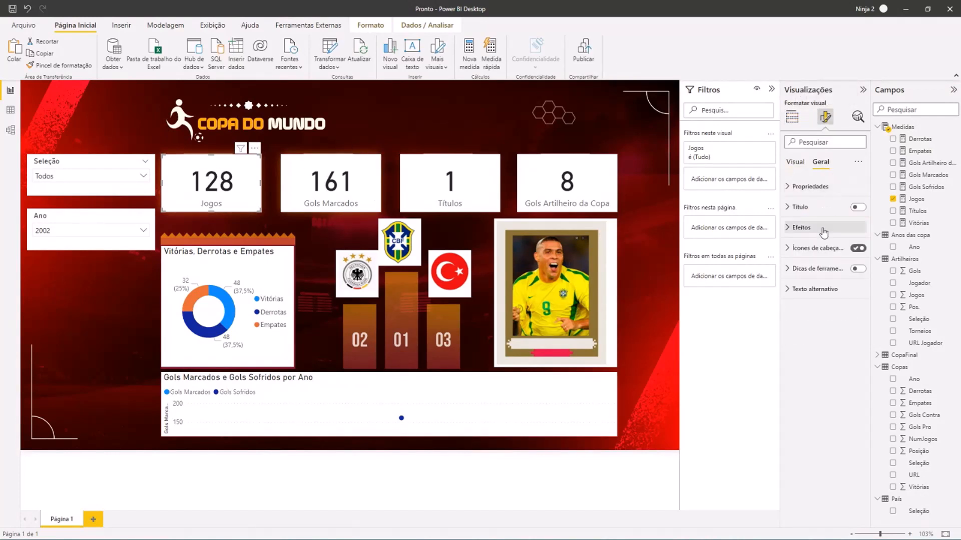
{"action": "left_click", "coordinate": [825, 229]}
{"action": "left_click", "coordinate": [854, 249]}
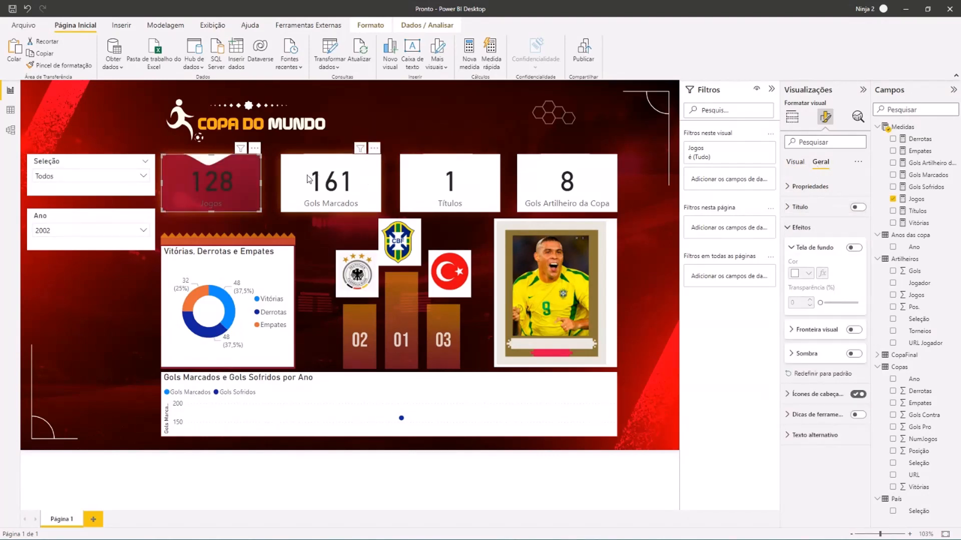
Set the Jogos card's callout value and category label colors to white
{"action": "left_click", "coordinate": [796, 167]}
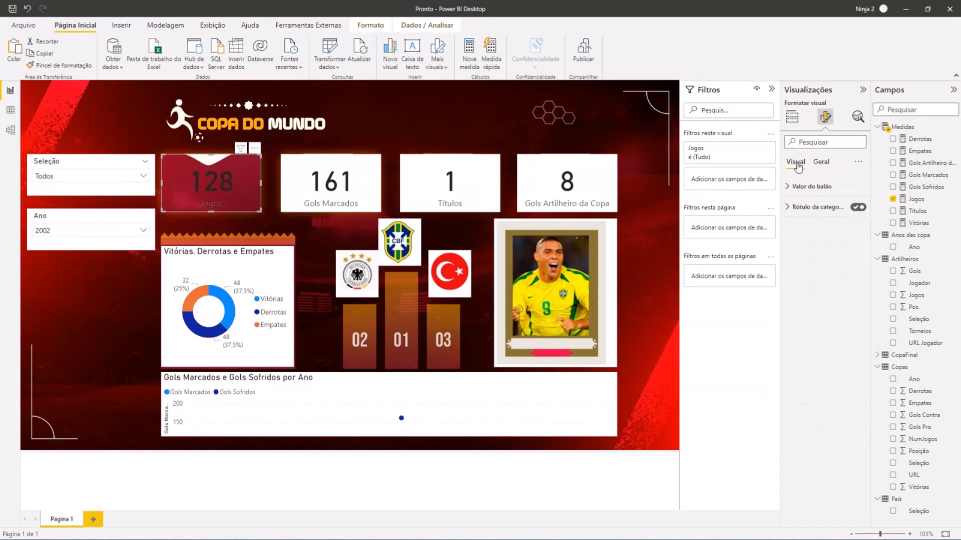
{"action": "left_click", "coordinate": [796, 187]}
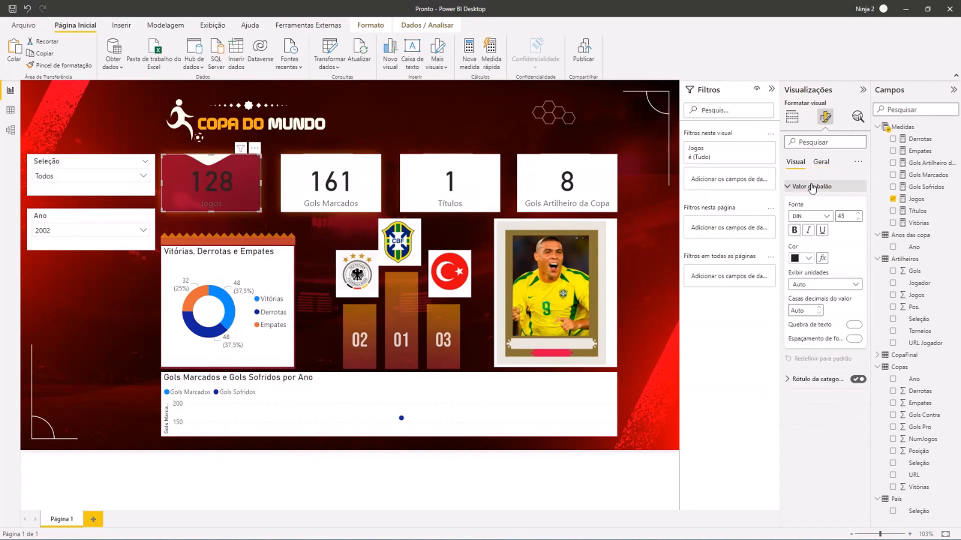
{"action": "left_click", "coordinate": [809, 258]}
{"action": "left_click", "coordinate": [801, 290]}
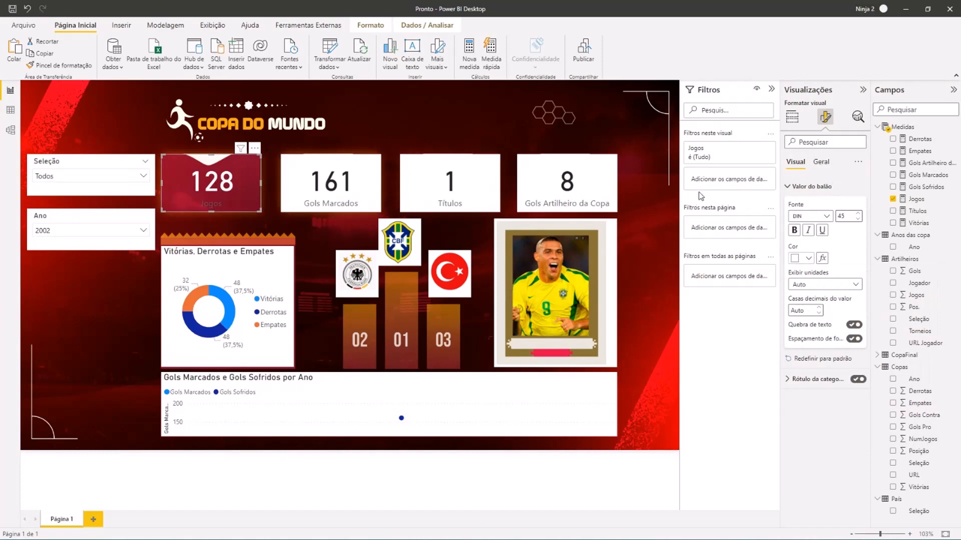
{"action": "left_click", "coordinate": [811, 188]}
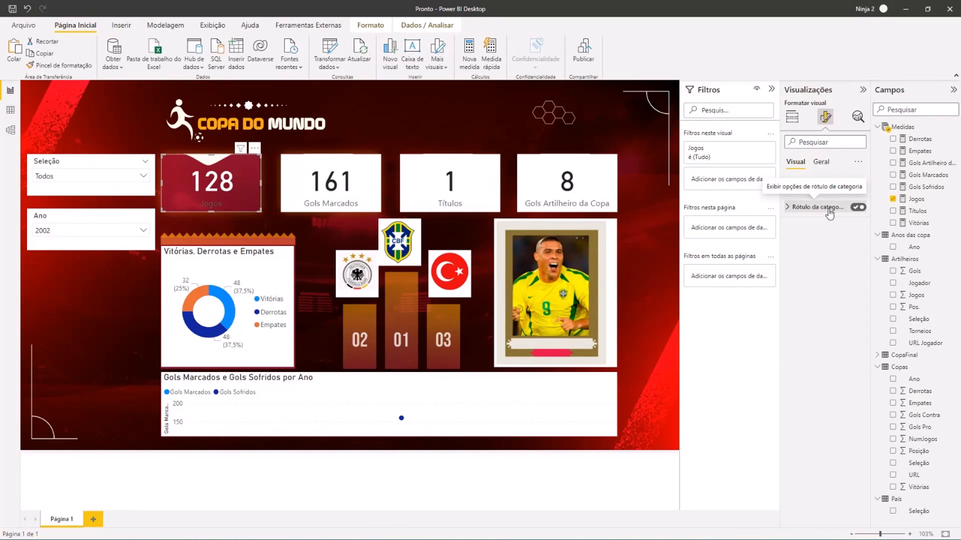
{"action": "left_click", "coordinate": [828, 209]}
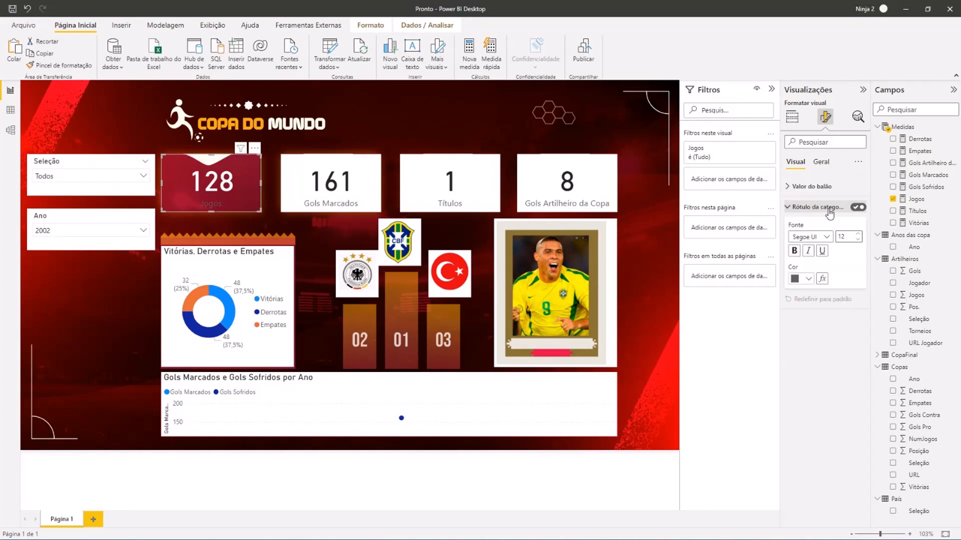
{"action": "left_click", "coordinate": [807, 279]}
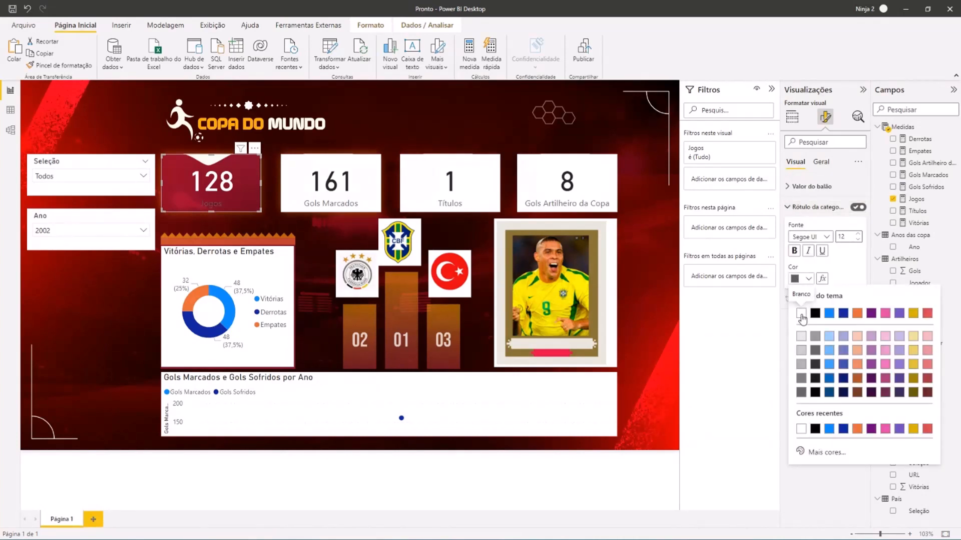
{"action": "left_click", "coordinate": [801, 314]}
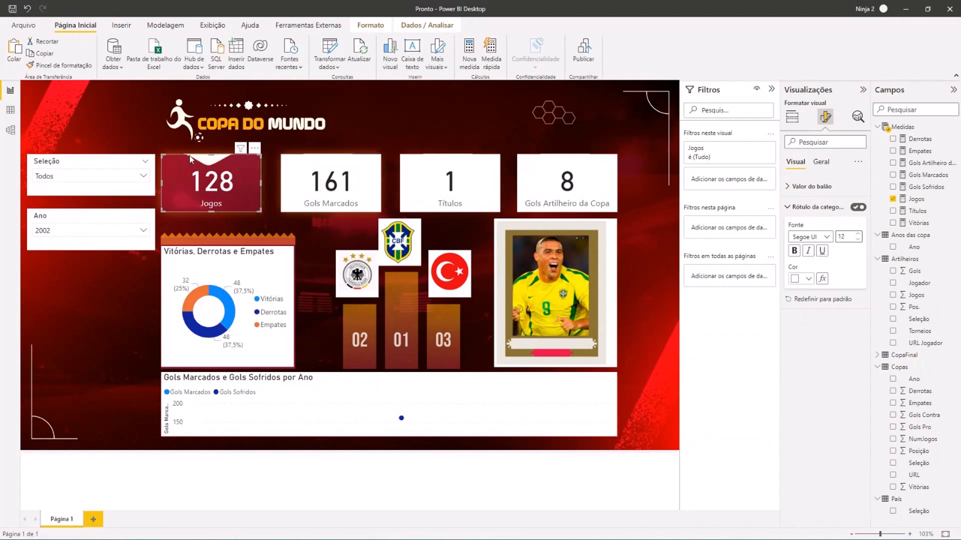
Copy the card formatting with the format painter to the Gols Marcados, Títulos and Gols Artilheiro da Copa cards and the donut chart
{"action": "left_click", "coordinate": [59, 65]}
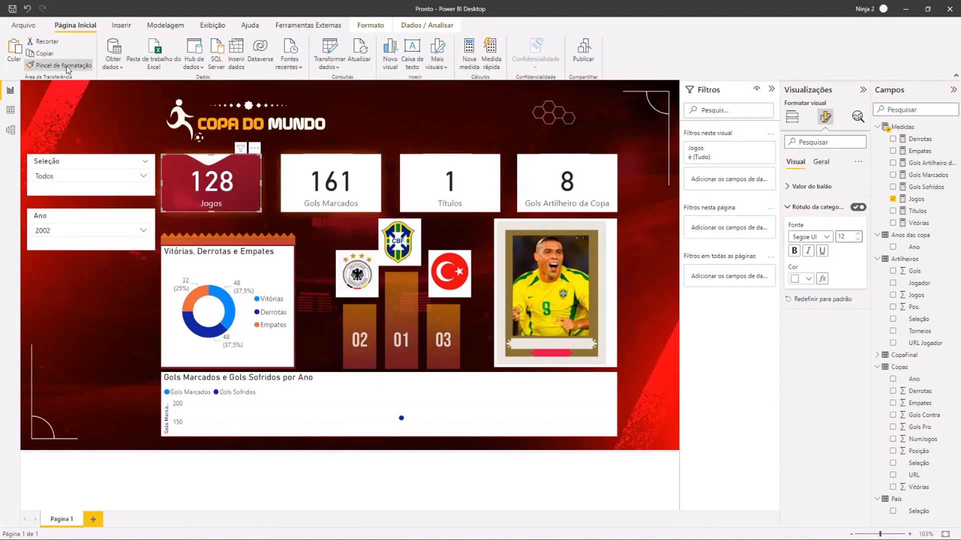
{"action": "left_click", "coordinate": [313, 173]}
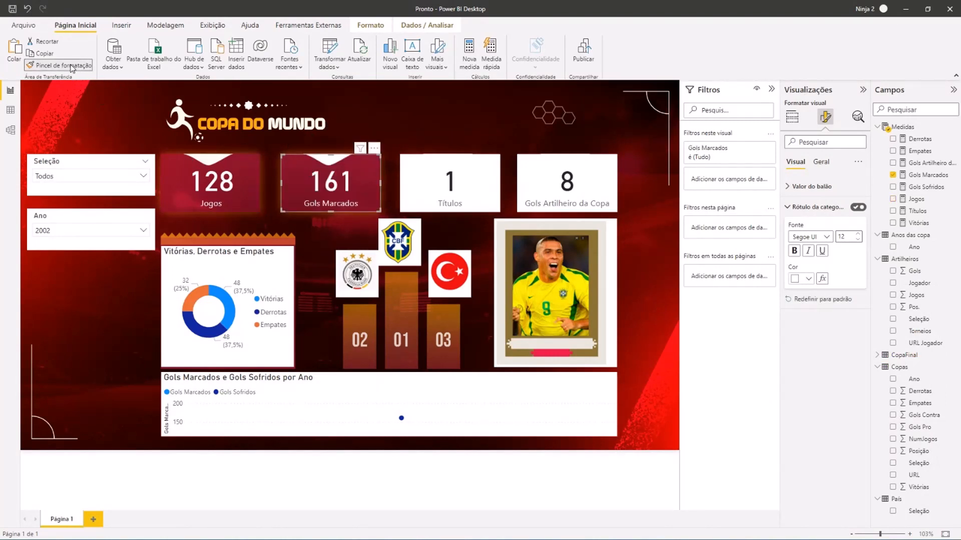
{"action": "left_click", "coordinate": [452, 172]}
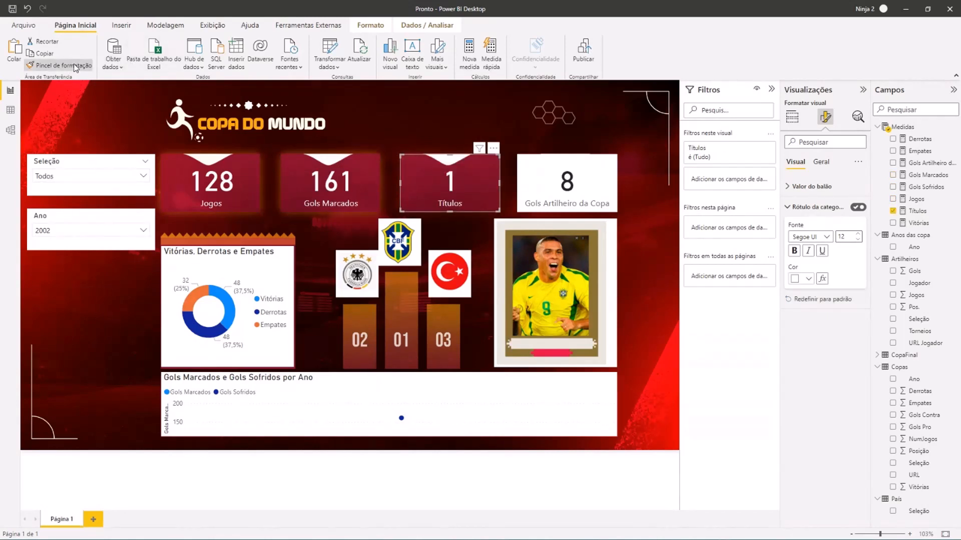
{"action": "left_click", "coordinate": [547, 165]}
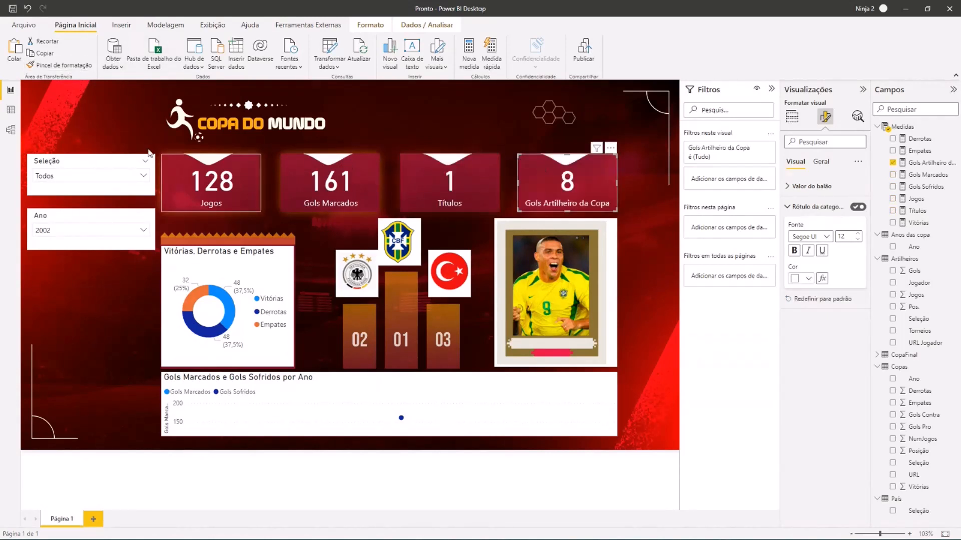
{"action": "left_click", "coordinate": [70, 66]}
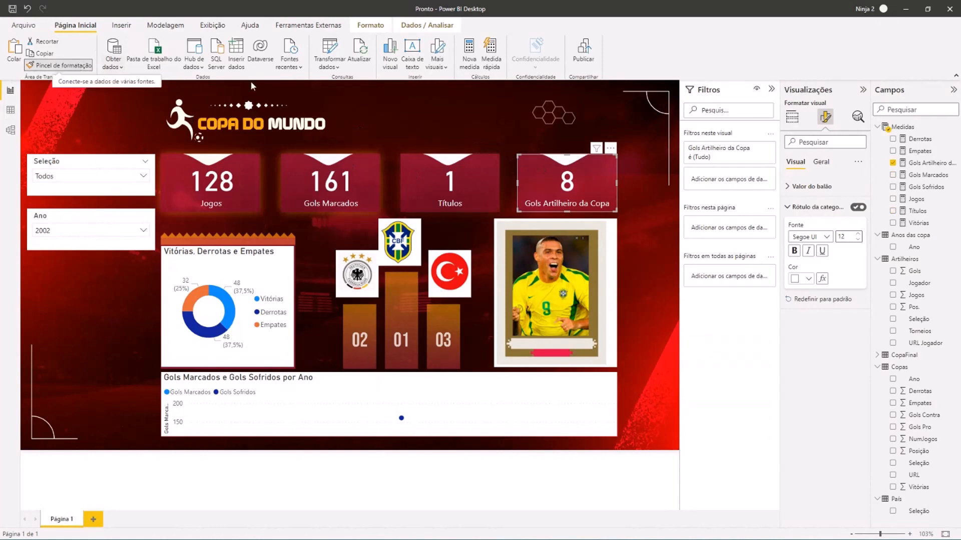
{"action": "left_click", "coordinate": [218, 266]}
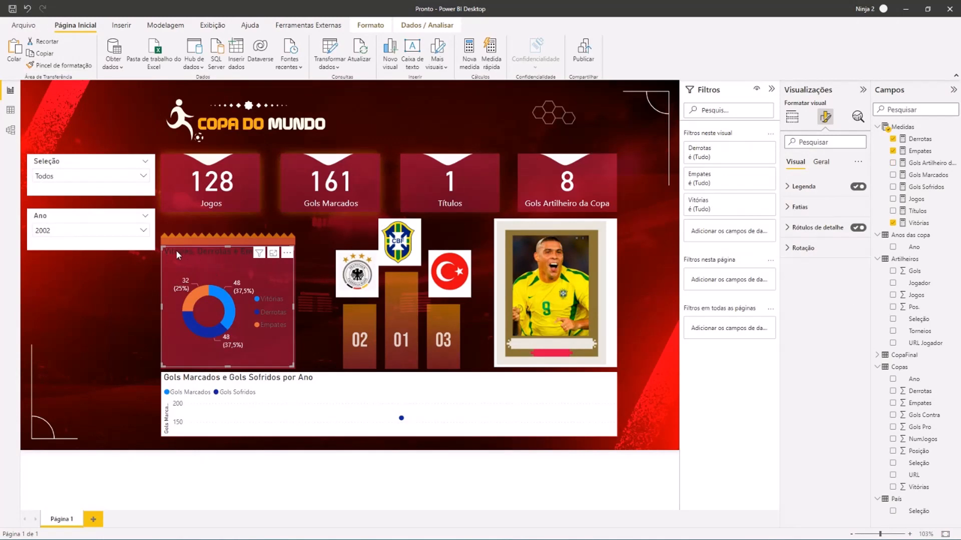
Set the donut chart's title color to white and change its title text to Desempenho
{"action": "left_click", "coordinate": [821, 162]}
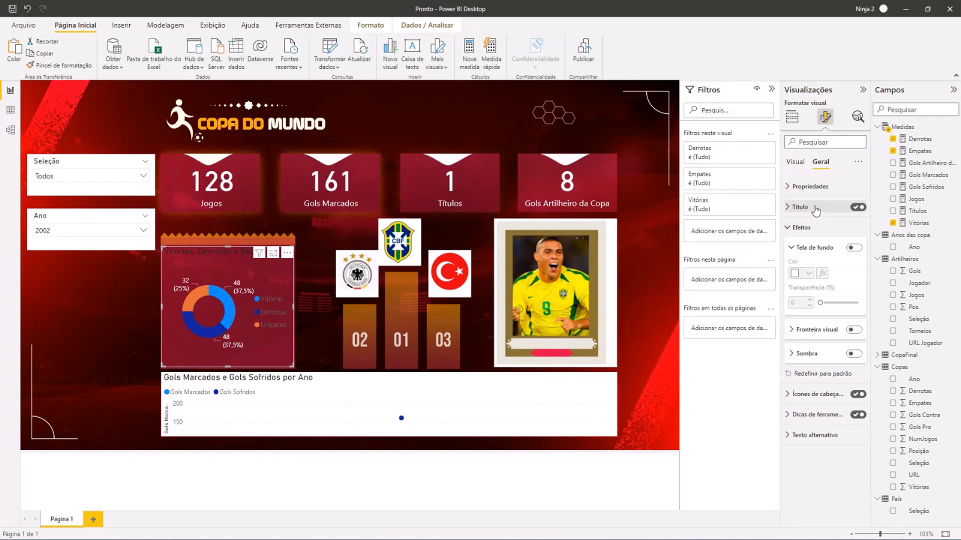
{"action": "left_click", "coordinate": [815, 207]}
{"action": "left_click", "coordinate": [808, 332]}
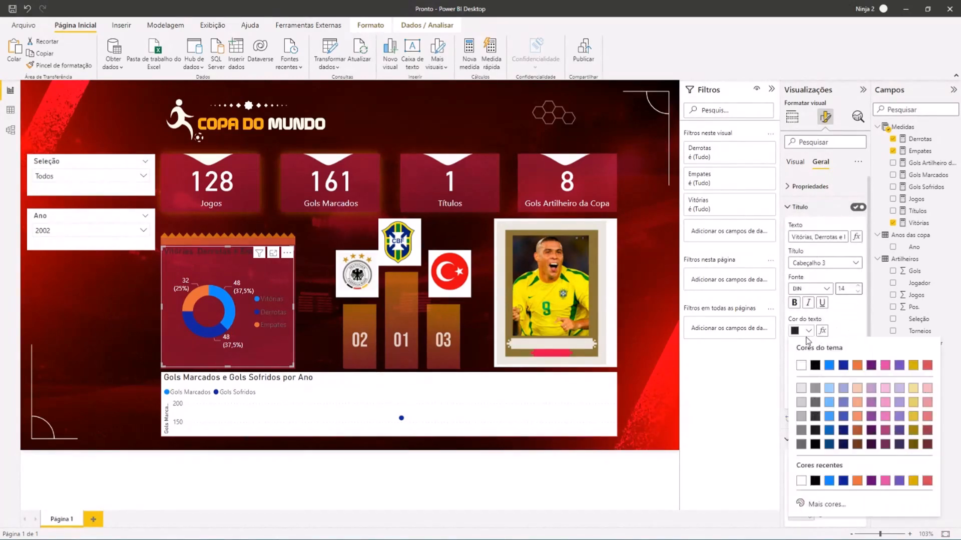
{"action": "left_click", "coordinate": [801, 366]}
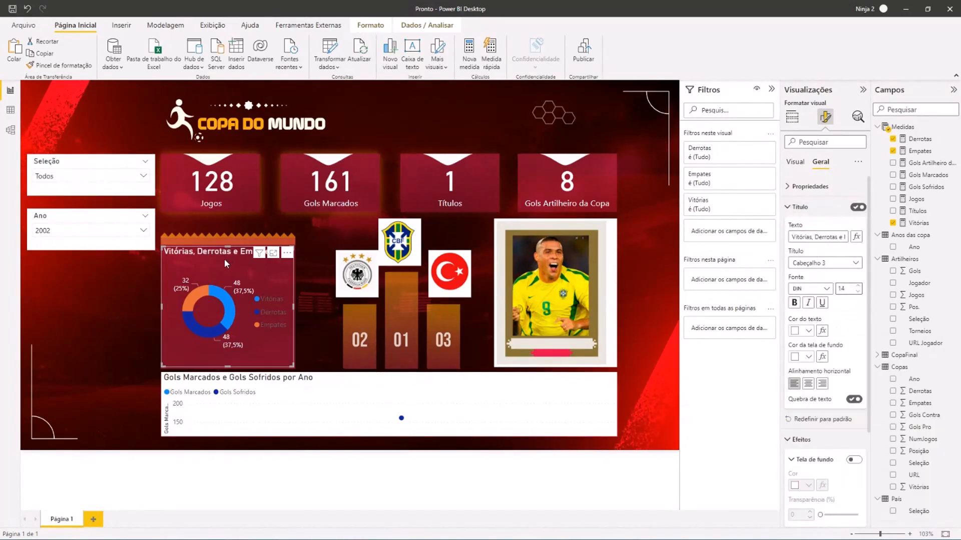
{"action": "triple_click", "coordinate": [815, 237]}
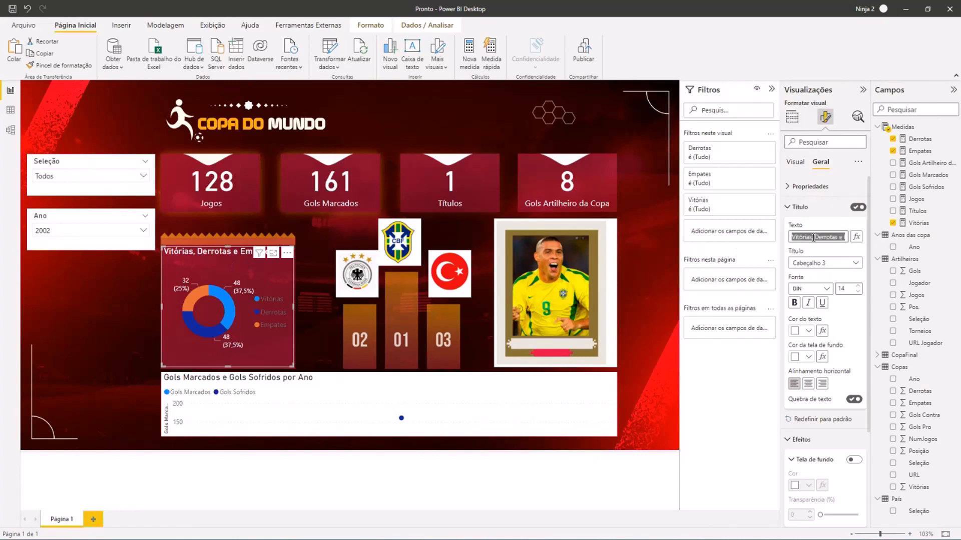
{"action": "type", "text": "Desempenho"}
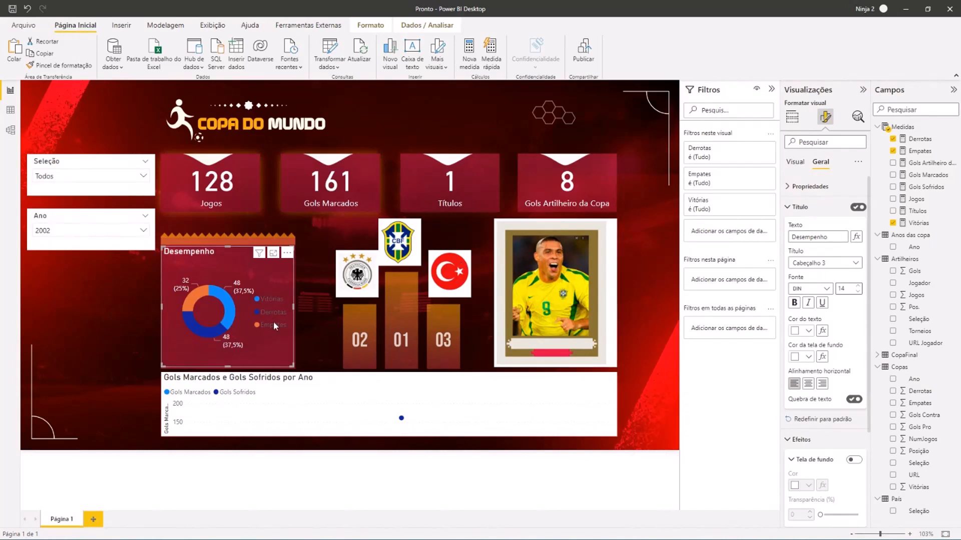
Turn off the donut chart's legend and set its detail label contents to Categoria, valor dos dados
{"action": "left_click", "coordinate": [796, 162]}
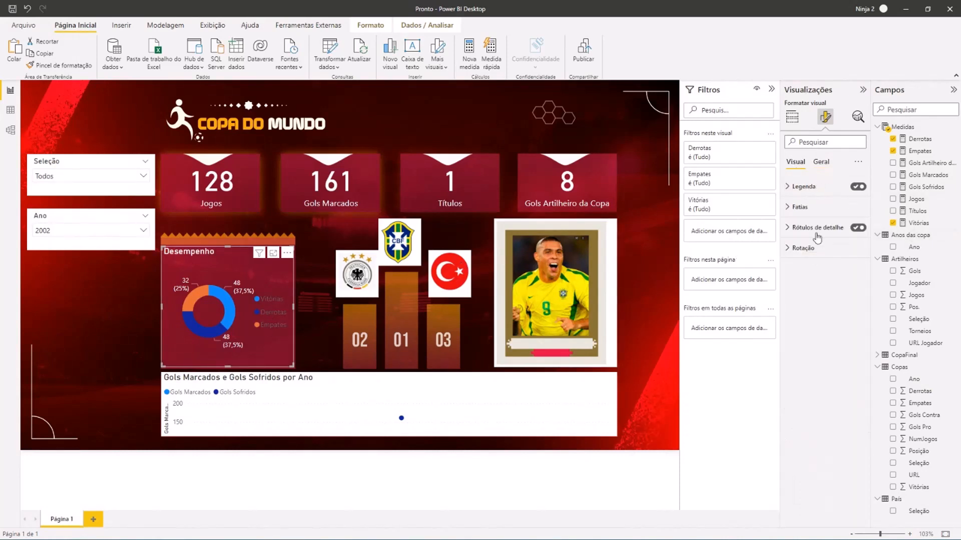
{"action": "left_click", "coordinate": [857, 187]}
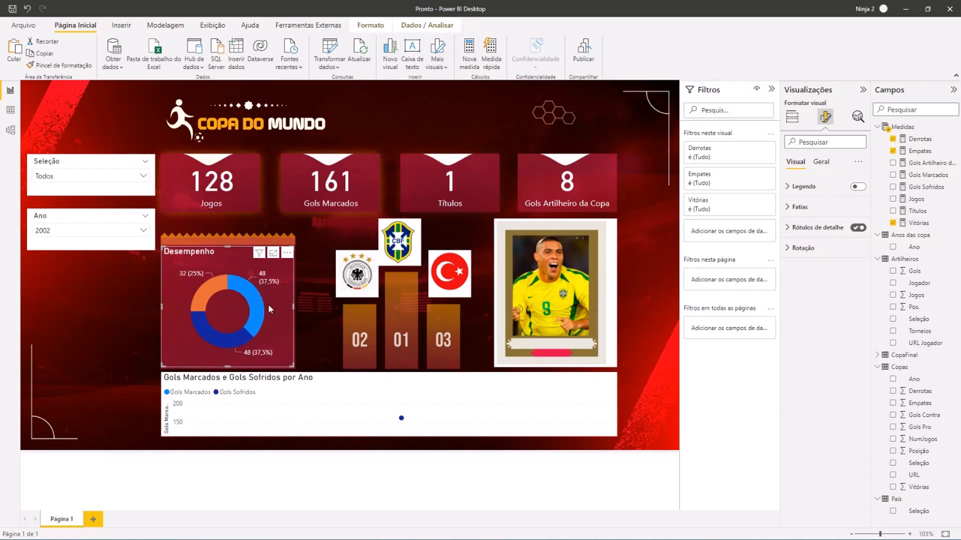
{"action": "mouse_move", "coordinate": [248, 296]}
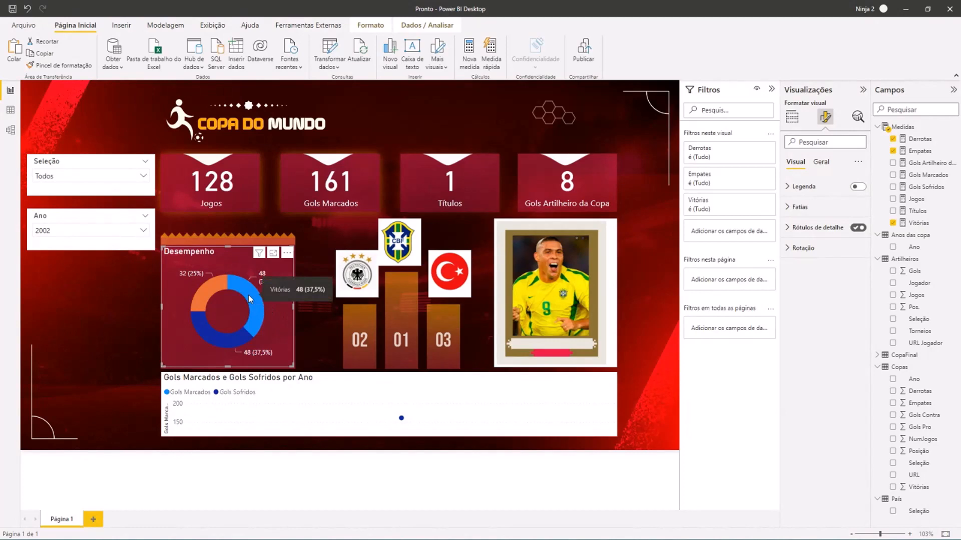
{"action": "left_click", "coordinate": [816, 228]}
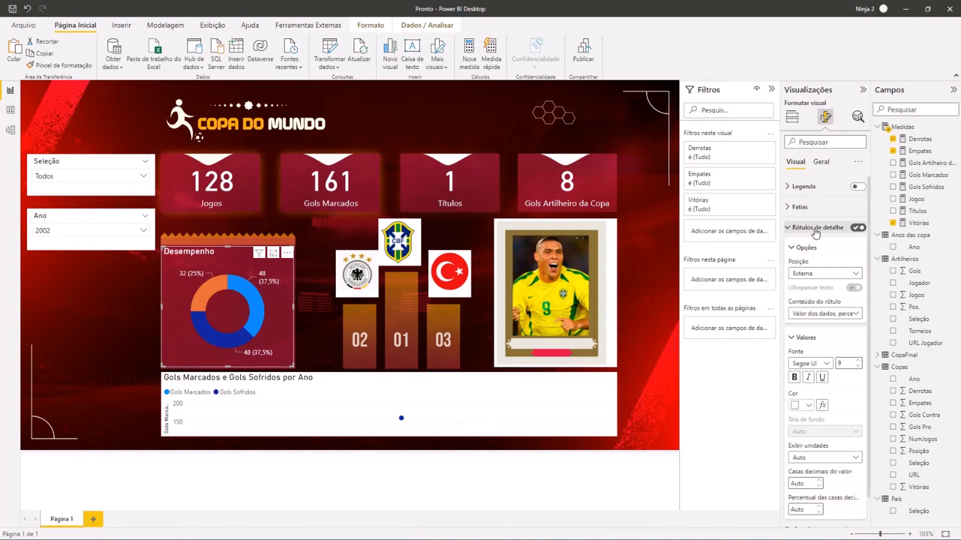
{"action": "left_click", "coordinate": [851, 316]}
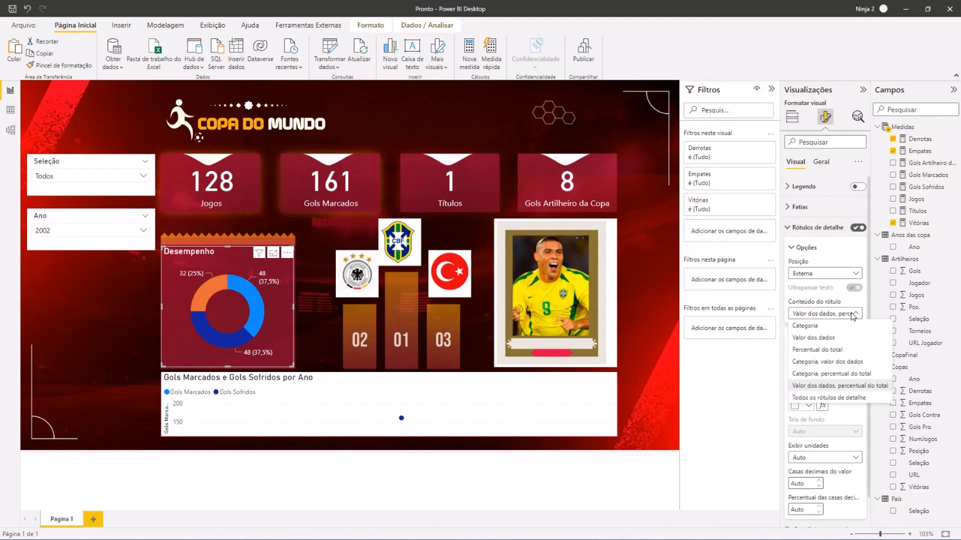
{"action": "left_click", "coordinate": [818, 362]}
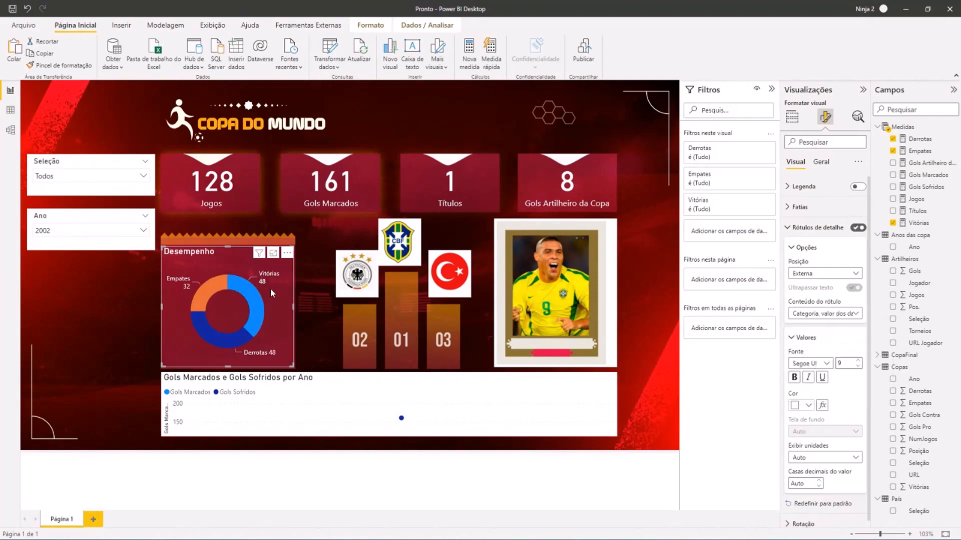
{"action": "left_click", "coordinate": [812, 228]}
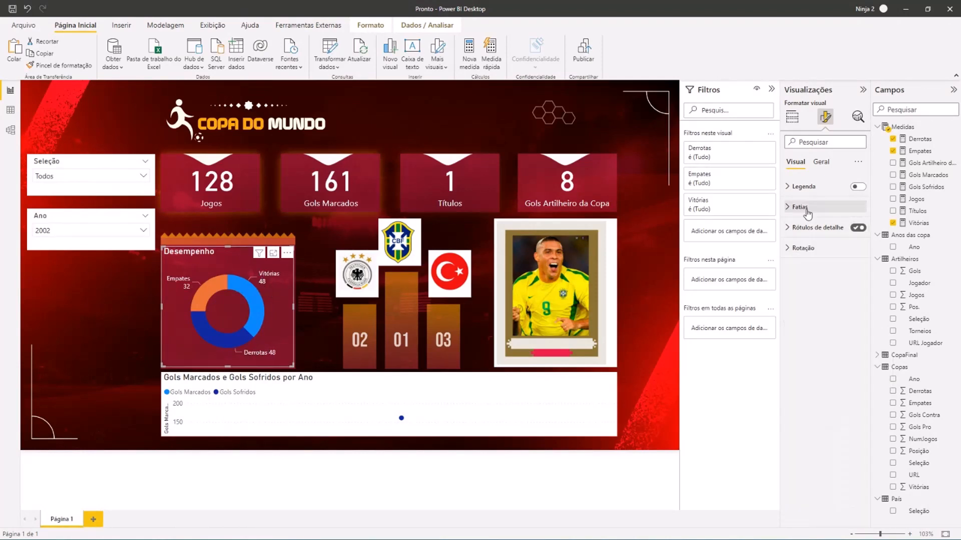
Set the donut chart's slice colors to purple for Vitórias, red for Derrotas and gray for Empates
{"action": "left_click", "coordinate": [800, 207]}
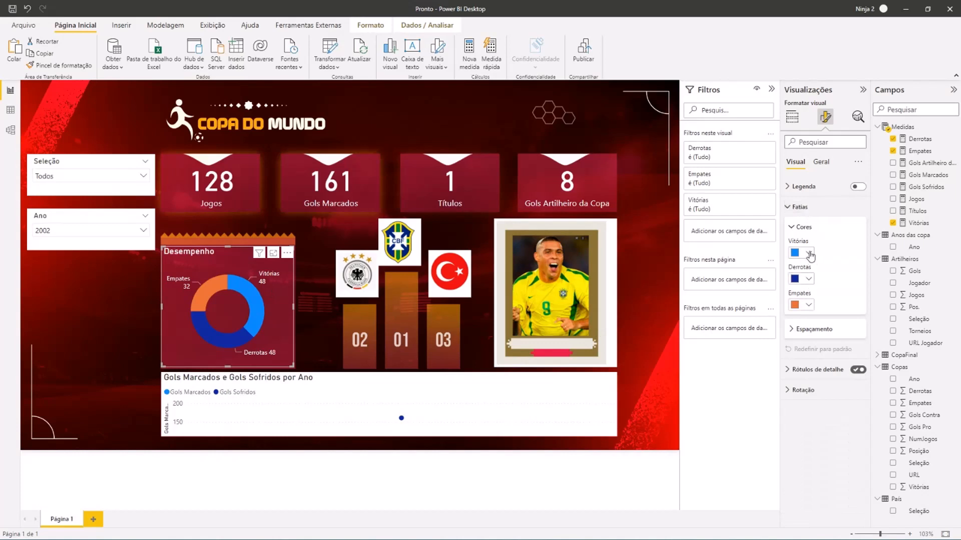
{"action": "left_click", "coordinate": [808, 253]}
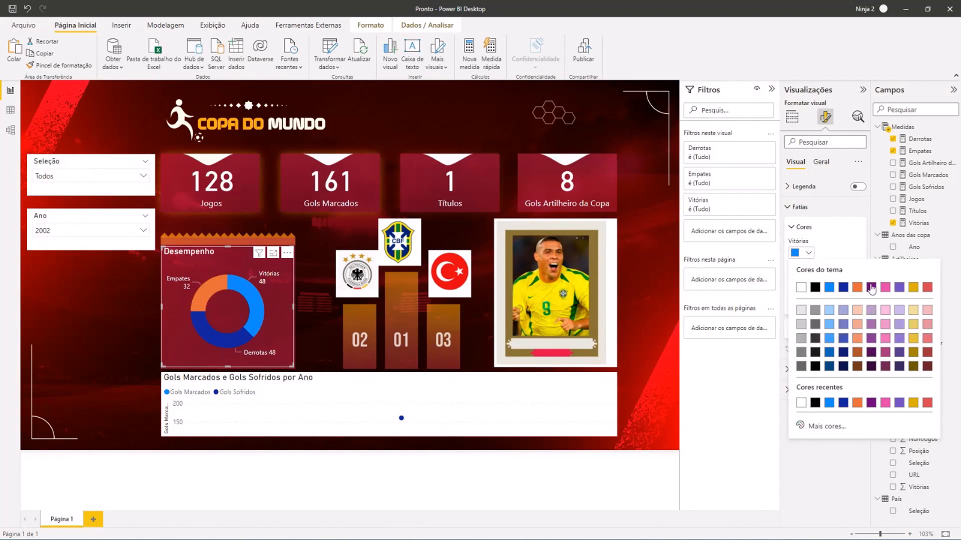
{"action": "left_click", "coordinate": [871, 288]}
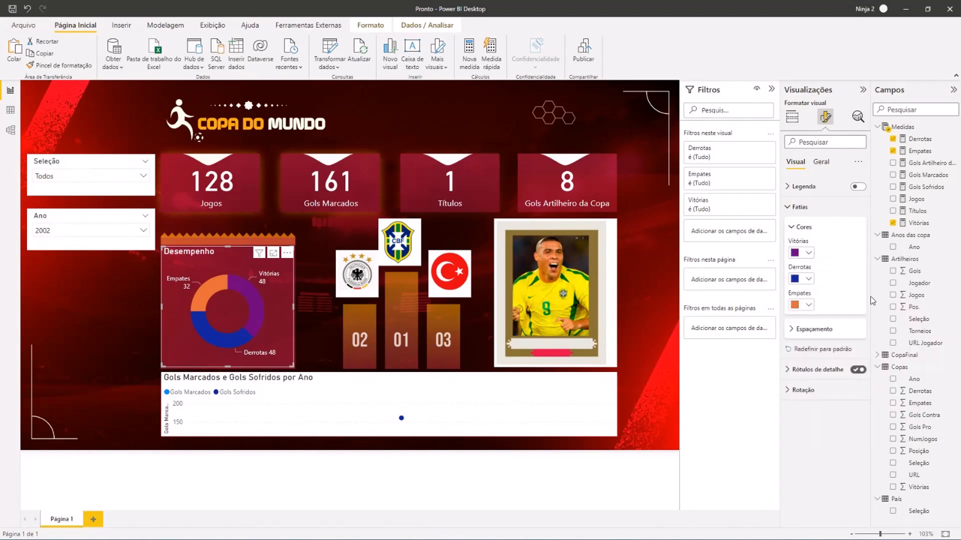
{"action": "left_click", "coordinate": [809, 279]}
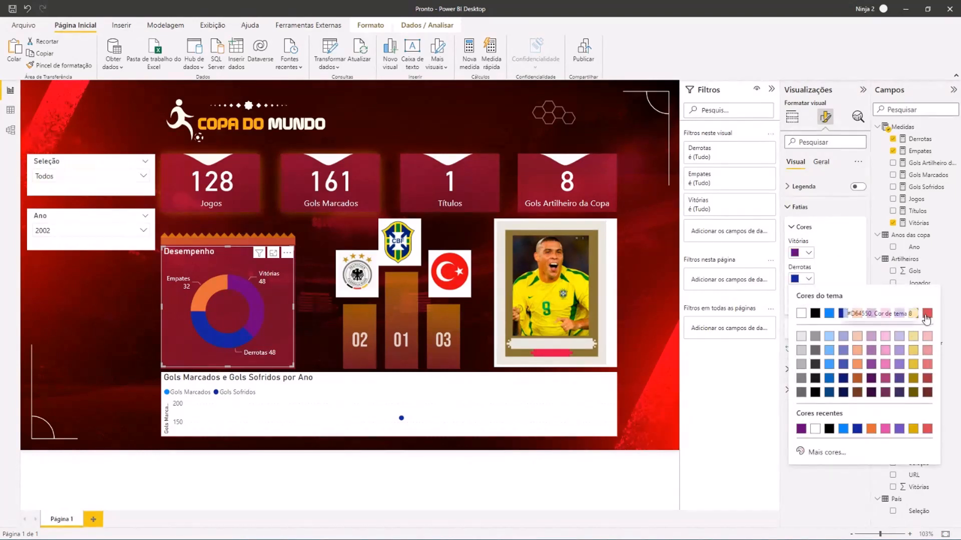
{"action": "left_click", "coordinate": [927, 314]}
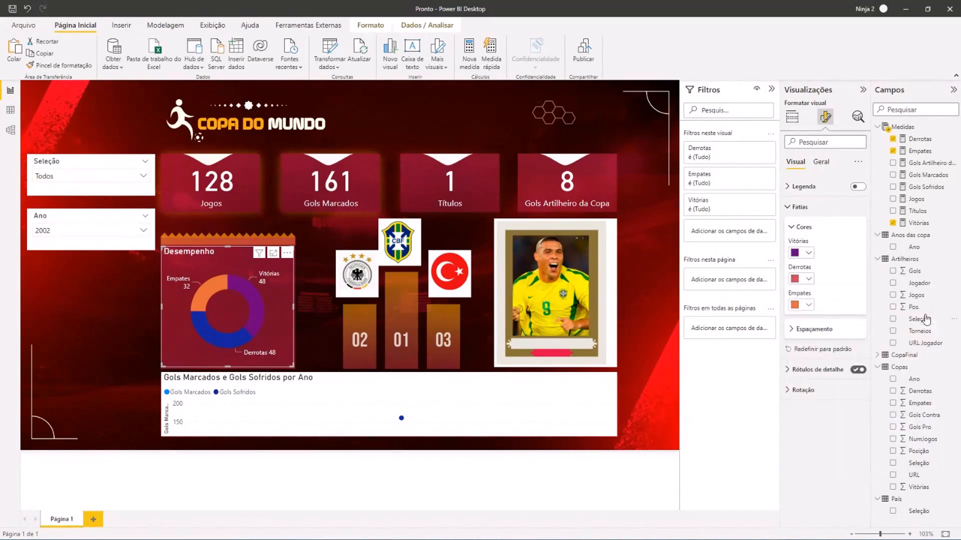
{"action": "left_click", "coordinate": [808, 305]}
{"action": "left_click", "coordinate": [801, 390]}
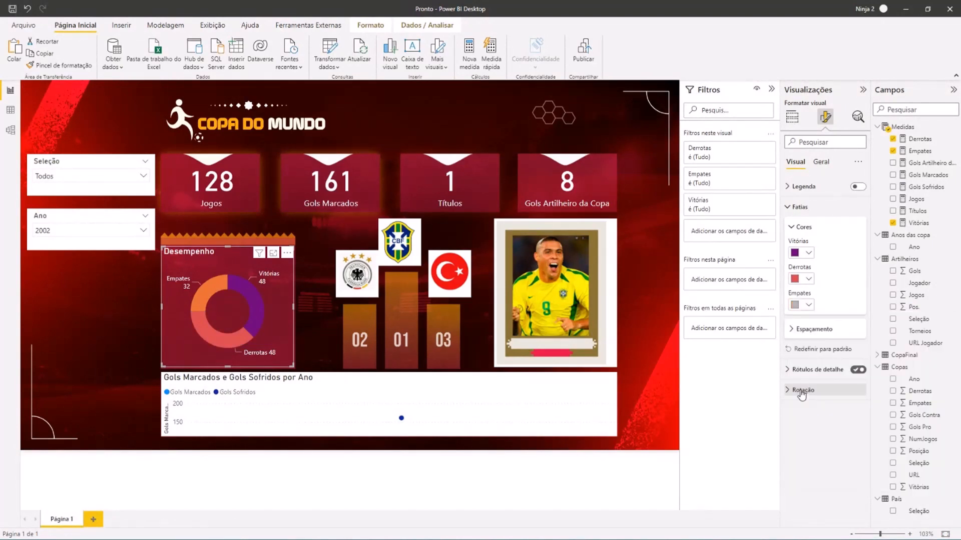
{"action": "left_click", "coordinate": [808, 253]}
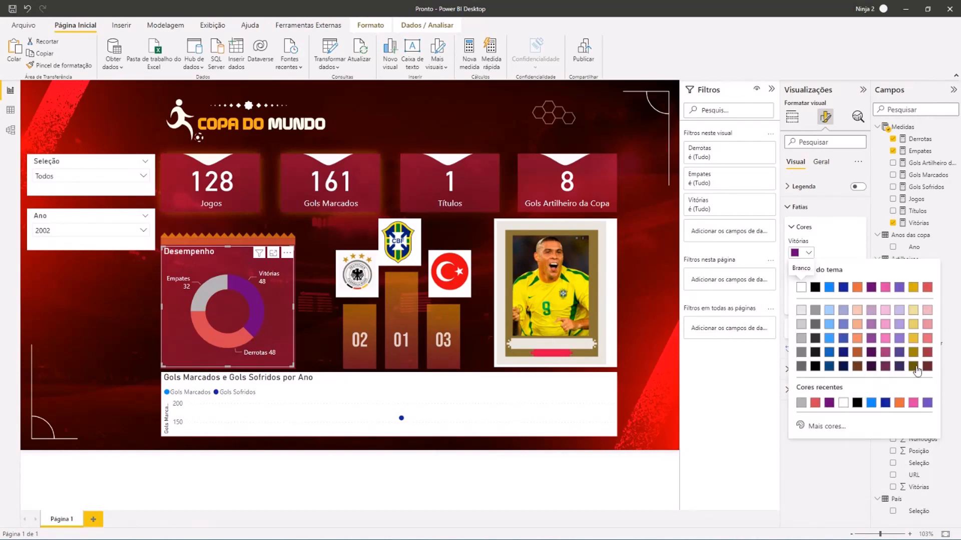
{"action": "left_click", "coordinate": [118, 310]}
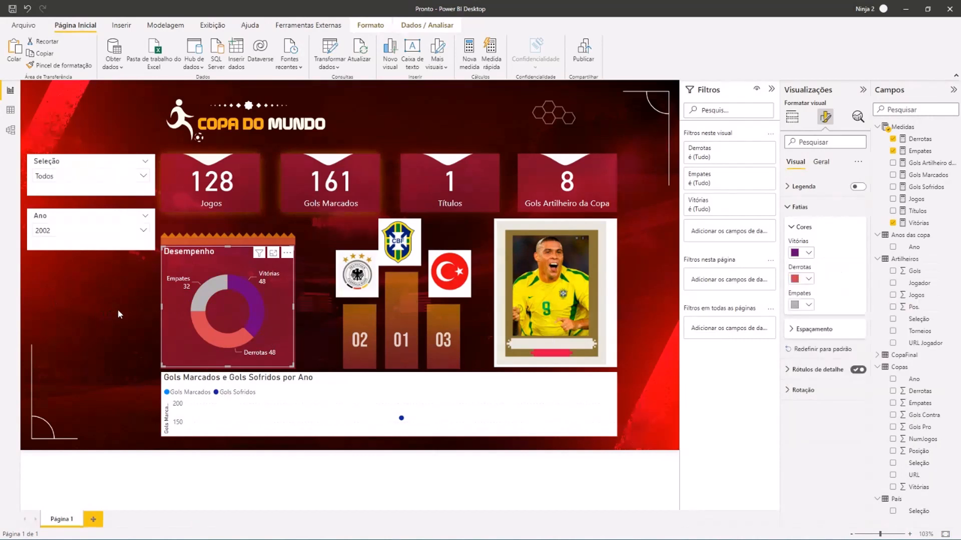
{"action": "left_click", "coordinate": [118, 311]}
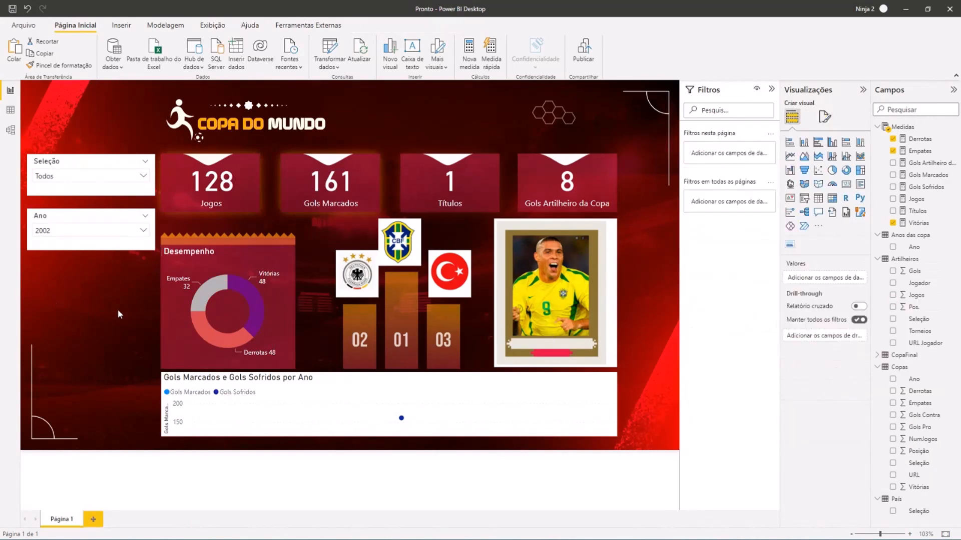
Copy the donut chart's formatting to the goals line chart with the format painter and lower the line chart's upper edge slightly
{"action": "left_click", "coordinate": [221, 258]}
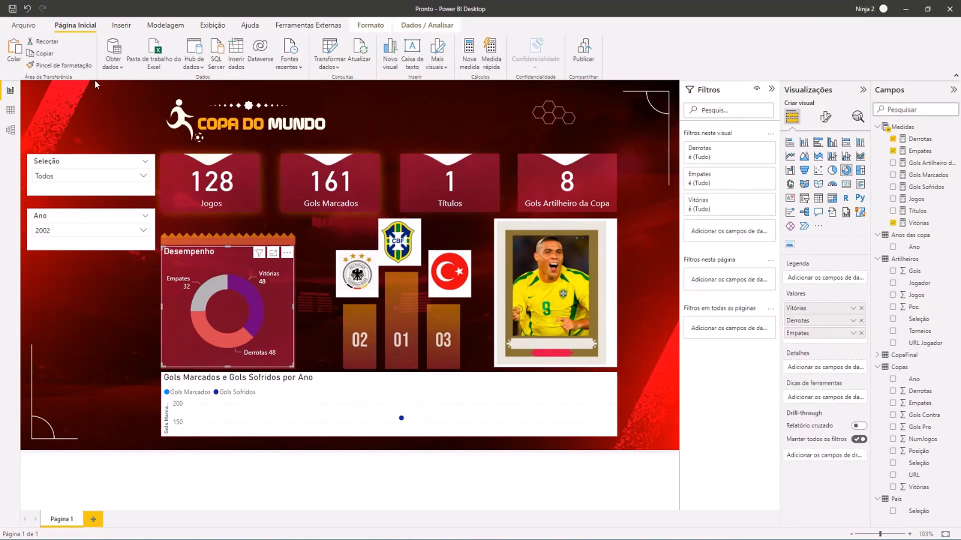
{"action": "left_click", "coordinate": [79, 66]}
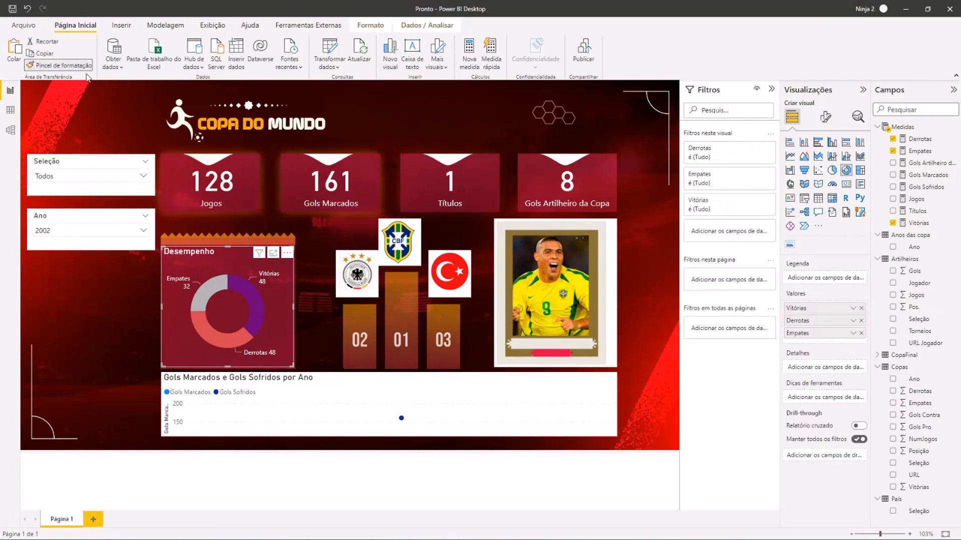
{"action": "left_click", "coordinate": [280, 398]}
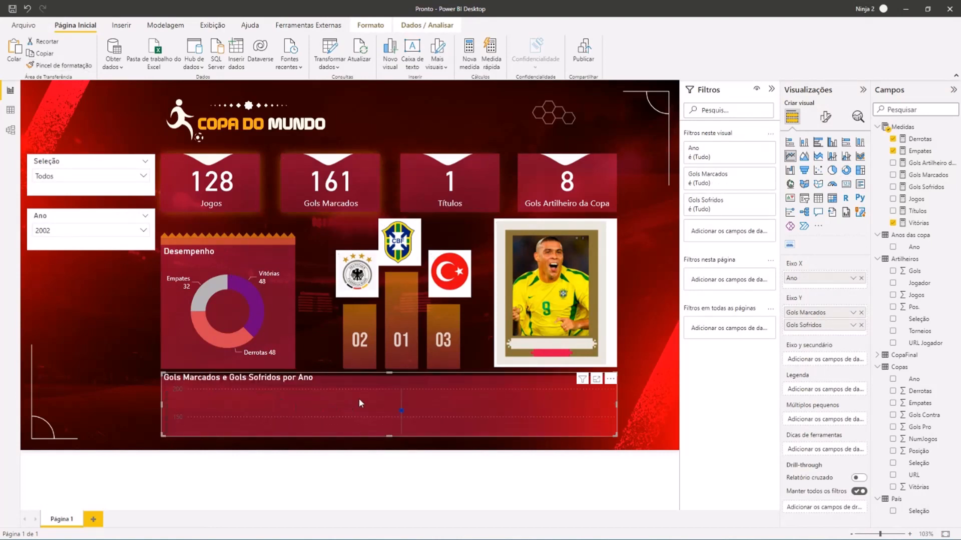
{"action": "left_click_drag", "start_coordinate": [389, 373], "coordinate": [390, 381]}
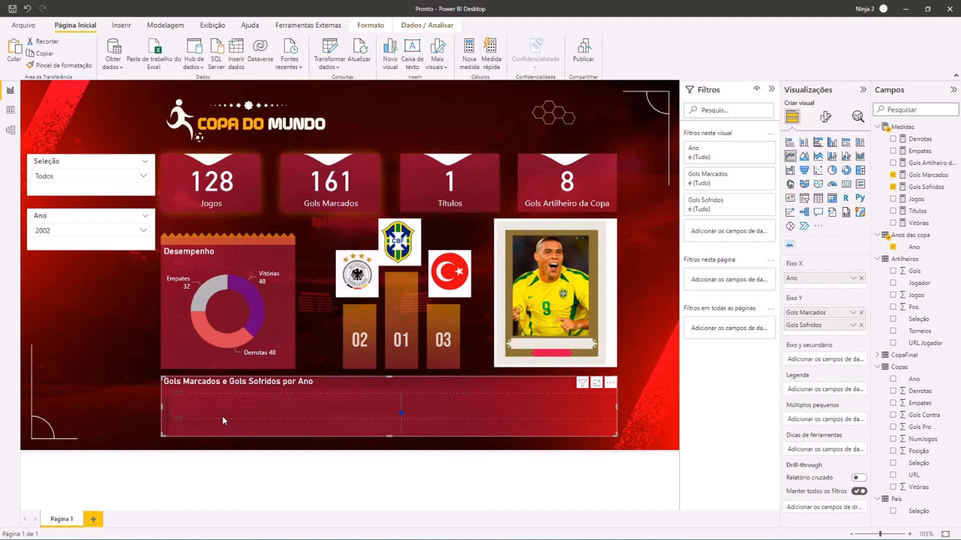
Edit the Ano slicer's interactions so that it does not filter the goals line chart
{"action": "left_click", "coordinate": [74, 220]}
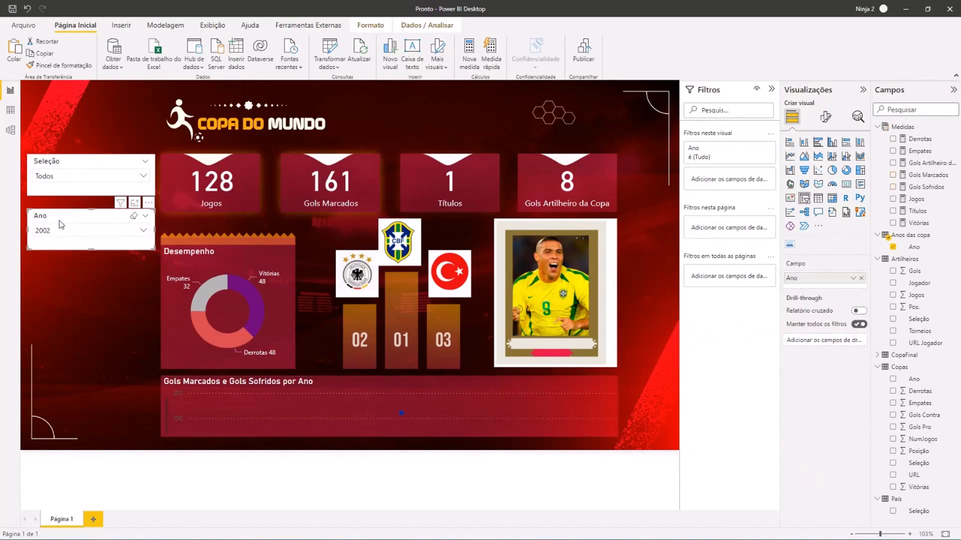
{"action": "left_click", "coordinate": [419, 27]}
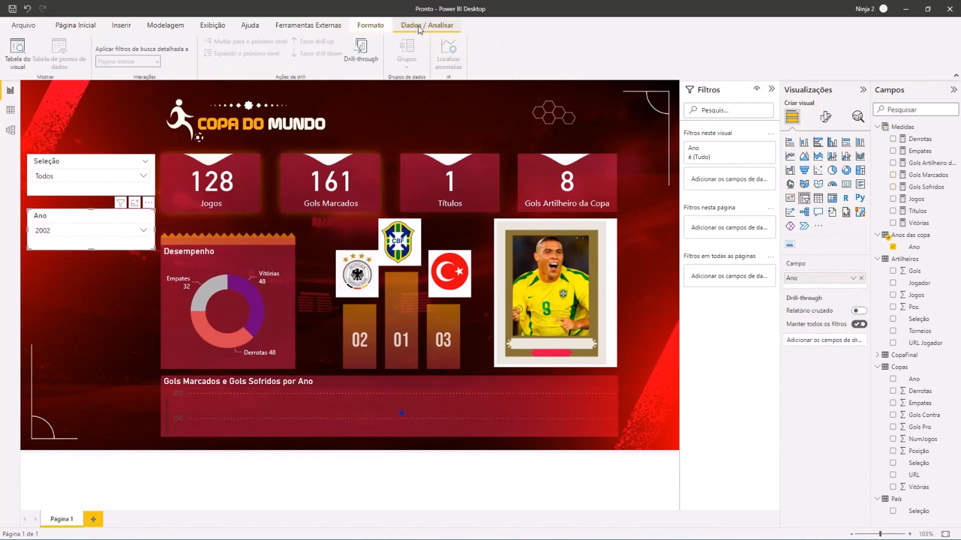
{"action": "left_click", "coordinate": [368, 29]}
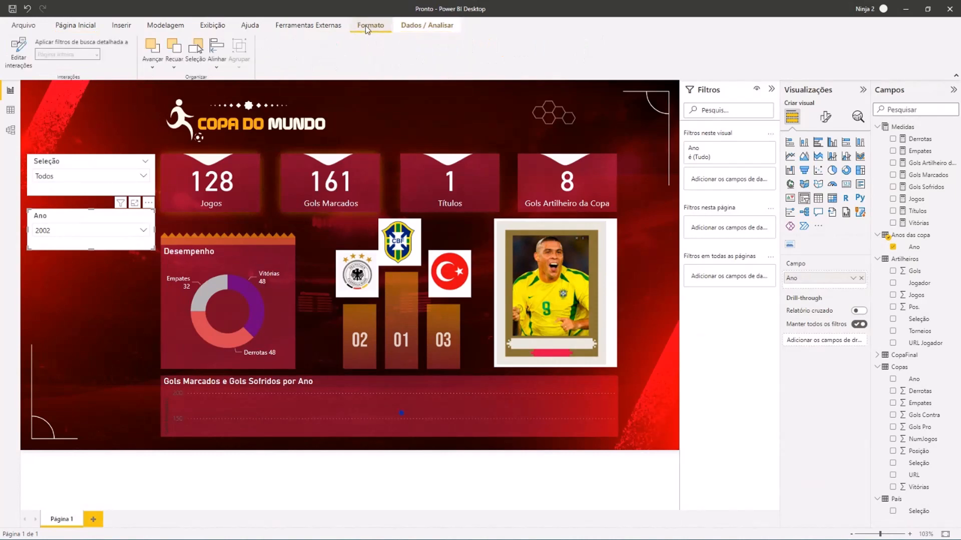
{"action": "left_click", "coordinate": [20, 59]}
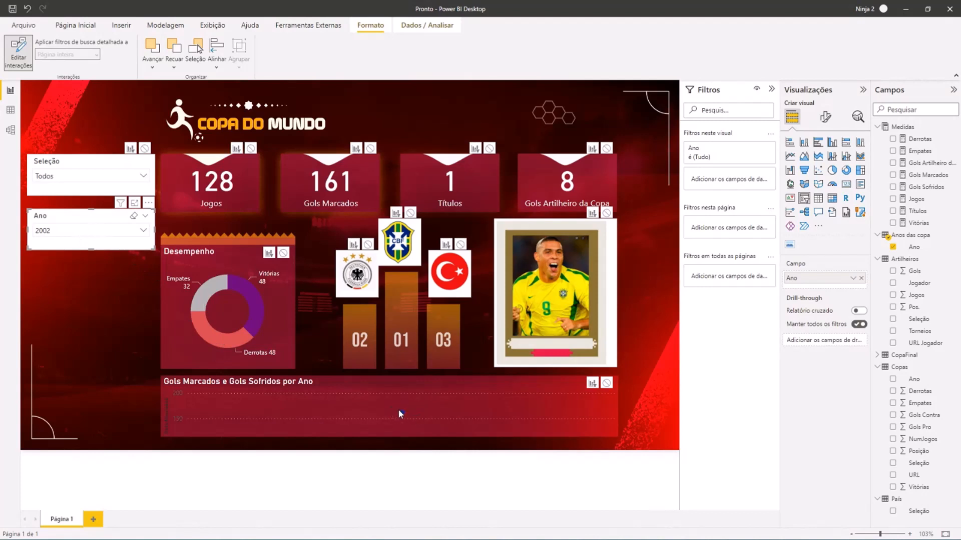
{"action": "left_click", "coordinate": [606, 383]}
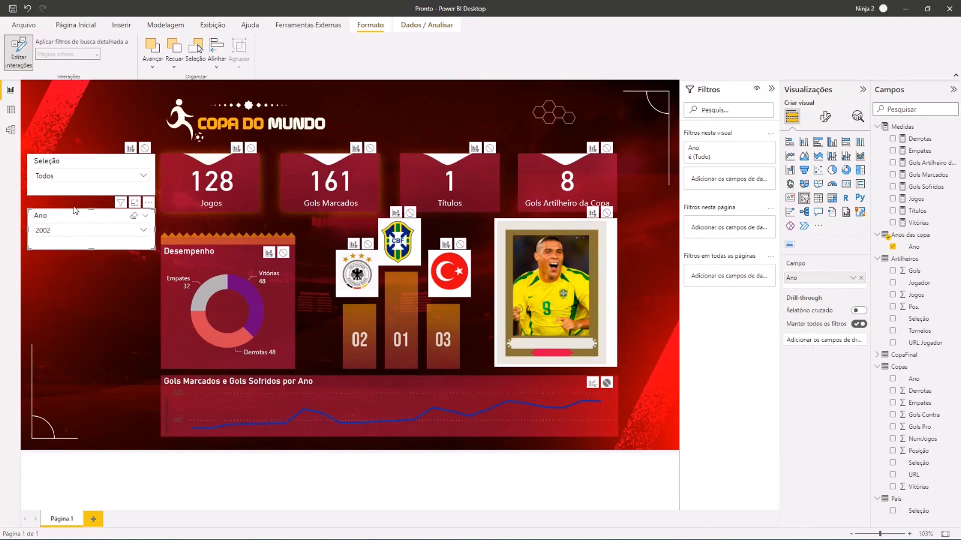
{"action": "left_click", "coordinate": [19, 53]}
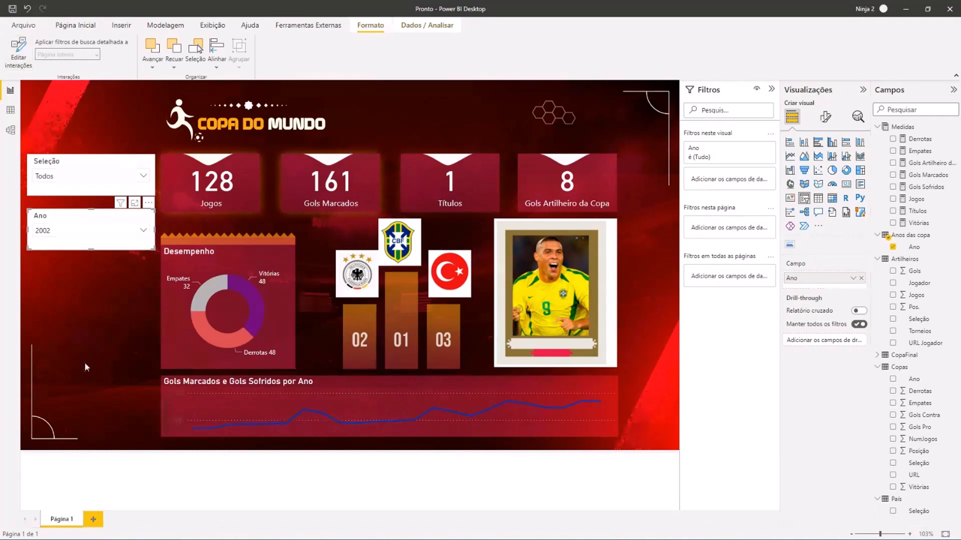
Turn off the line chart's Y axis and title, and turn on its X axis
{"action": "left_click", "coordinate": [190, 385]}
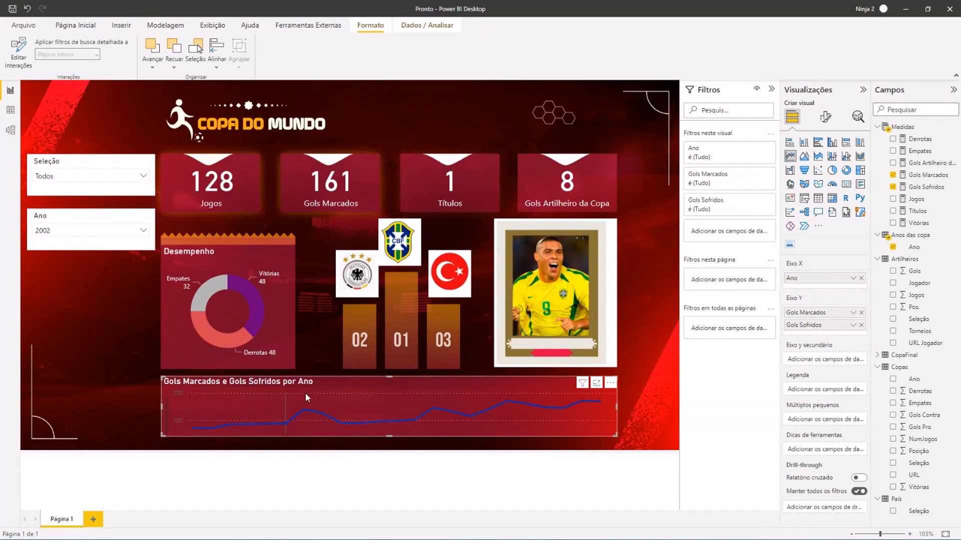
{"action": "left_click", "coordinate": [827, 118]}
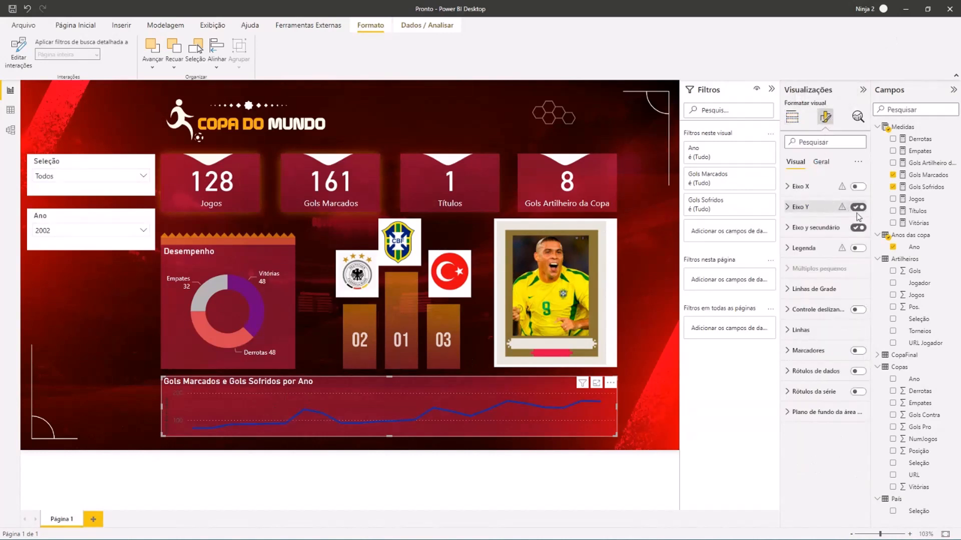
{"action": "left_click", "coordinate": [856, 208]}
{"action": "left_click", "coordinate": [800, 208]}
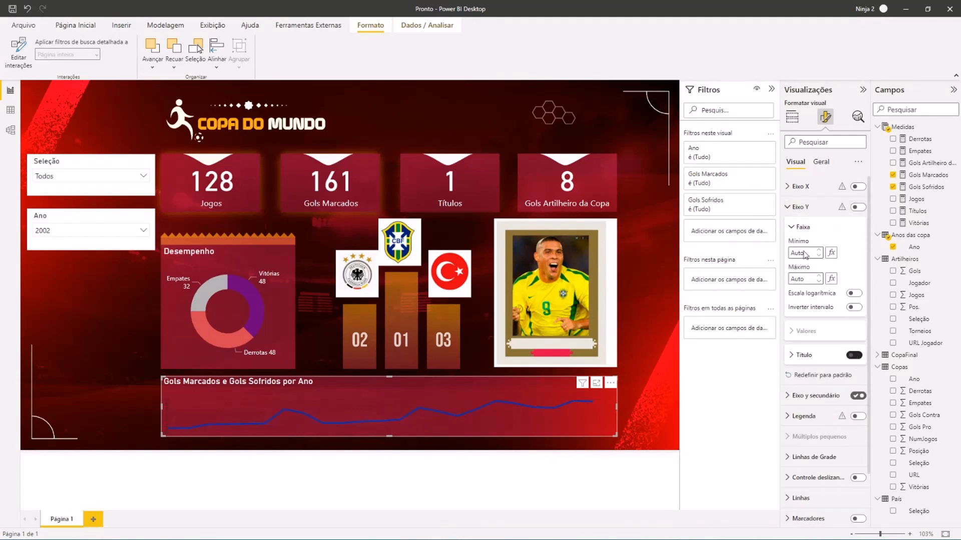
{"action": "left_click", "coordinate": [799, 207]}
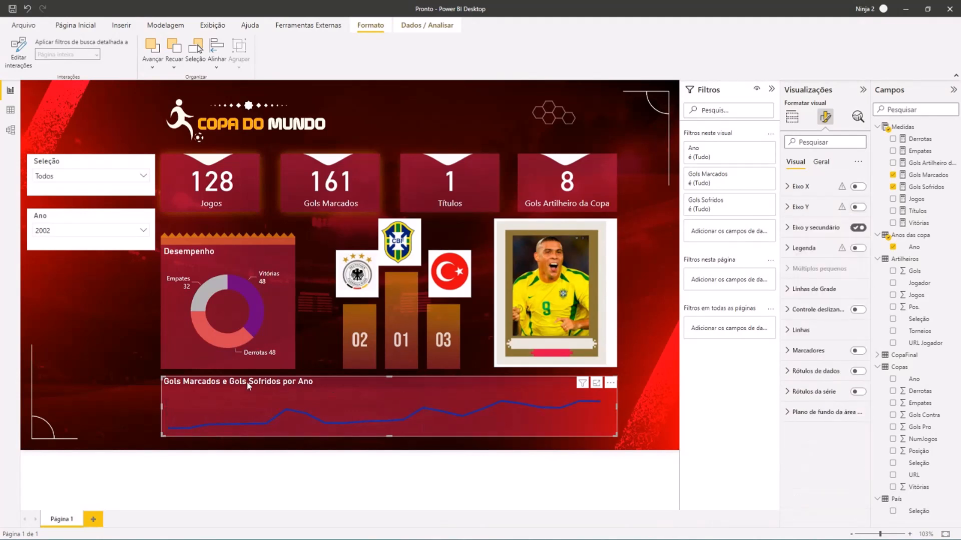
{"action": "left_click", "coordinate": [822, 162]}
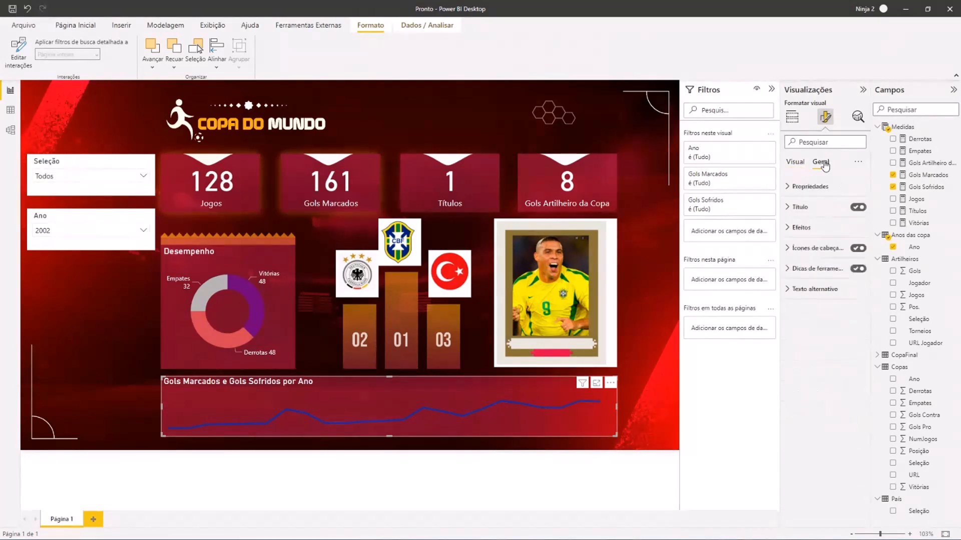
{"action": "left_click", "coordinate": [857, 207]}
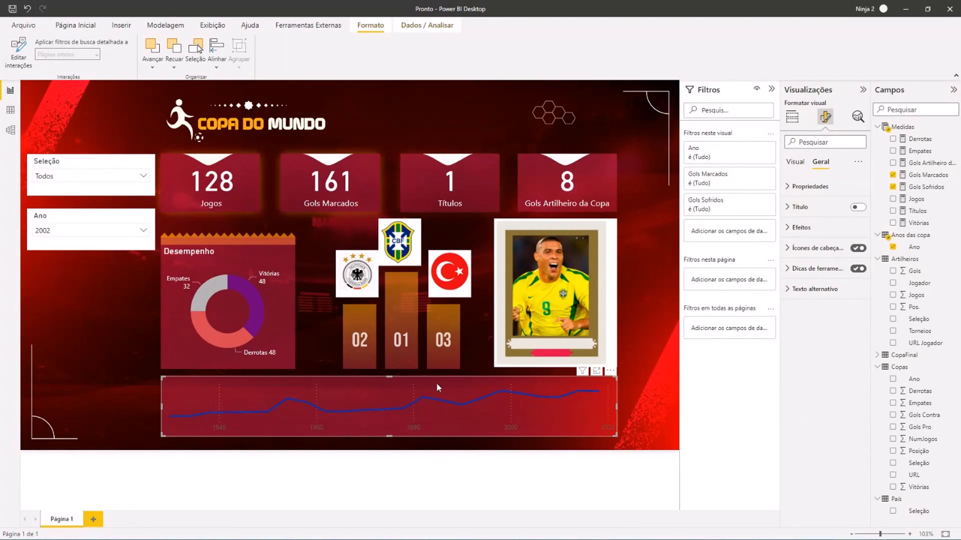
Set the color of the line chart's X axis values to white
{"action": "left_click", "coordinate": [796, 161]}
{"action": "left_click", "coordinate": [799, 187]}
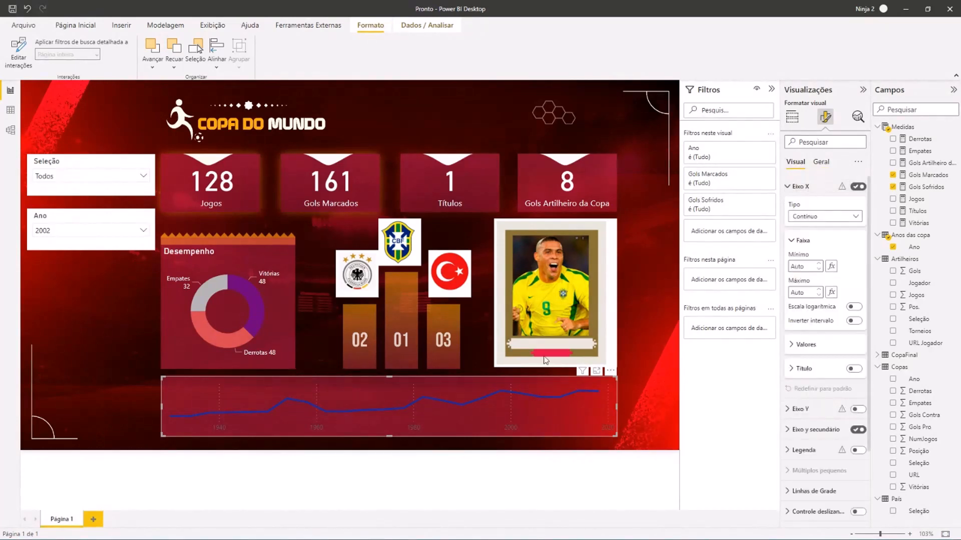
{"action": "left_click", "coordinate": [813, 350]}
{"action": "left_click", "coordinate": [808, 413]}
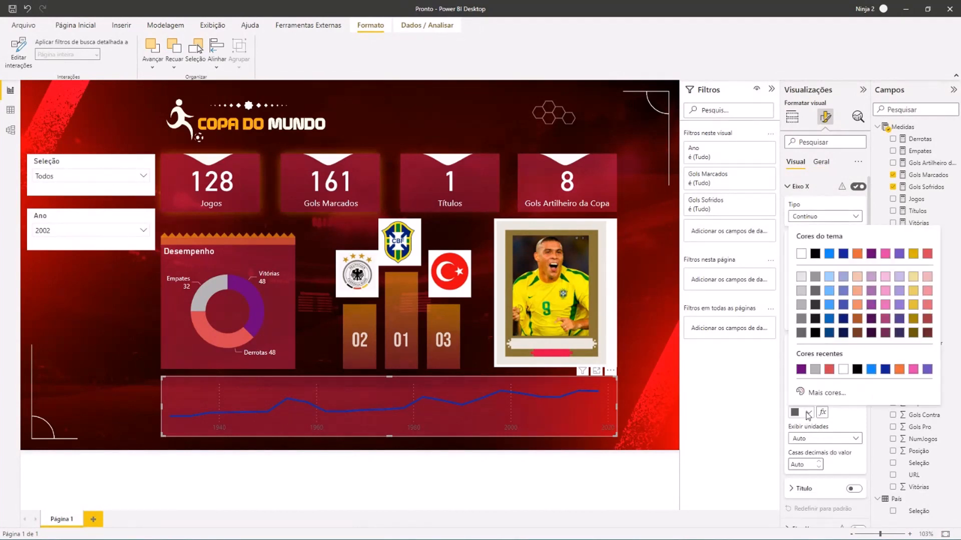
{"action": "left_click", "coordinate": [802, 255]}
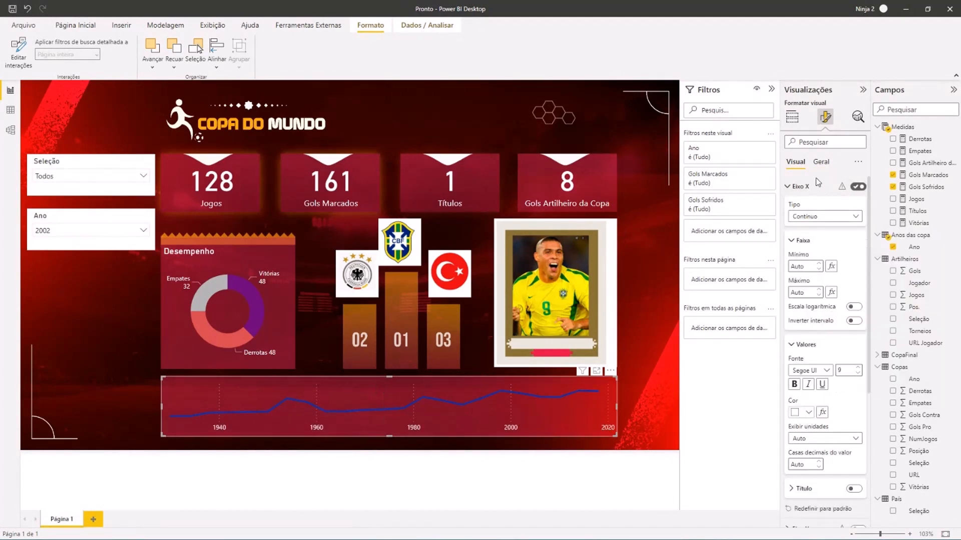
Turn on the goals line chart's legend and set its position to Superior central
{"action": "left_click", "coordinate": [801, 186]}
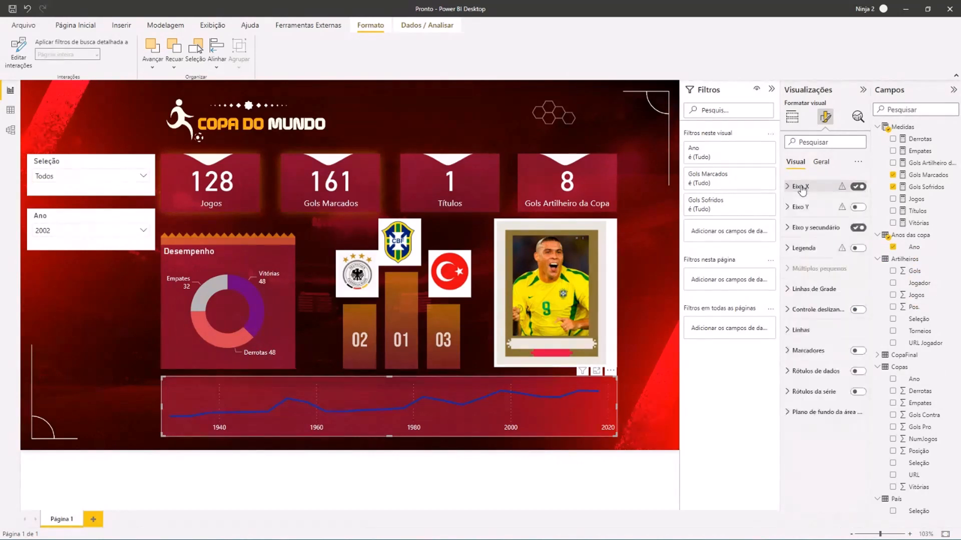
{"action": "left_click", "coordinate": [859, 250]}
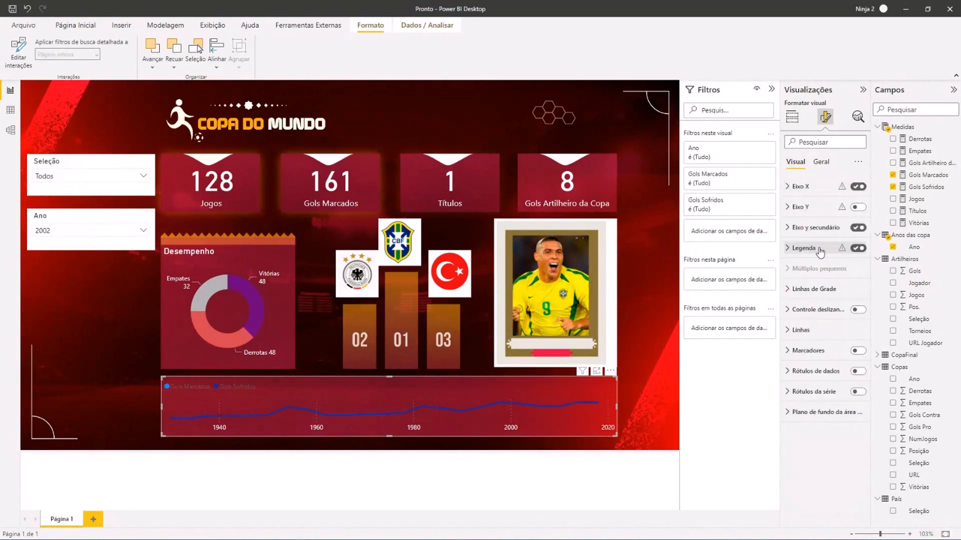
{"action": "left_click", "coordinate": [820, 255]}
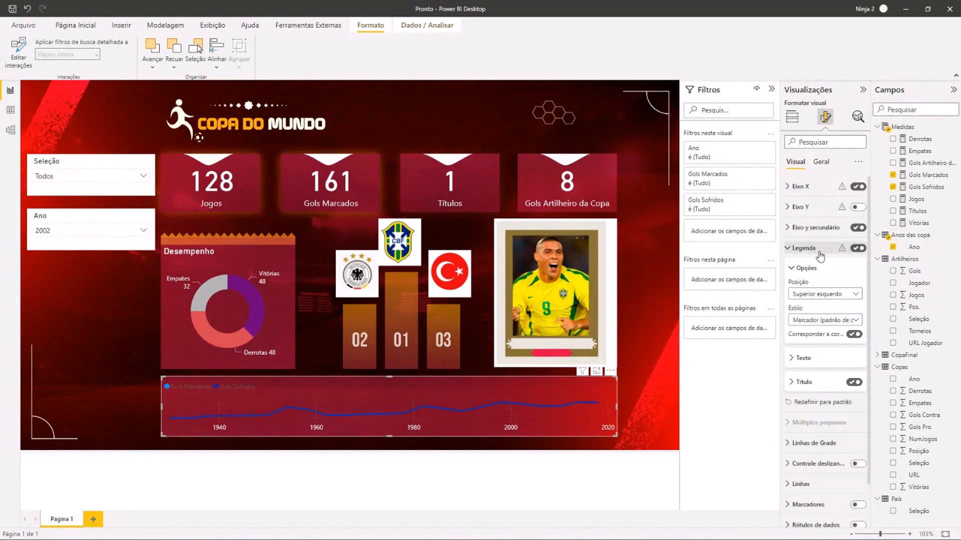
{"action": "left_click", "coordinate": [827, 297]}
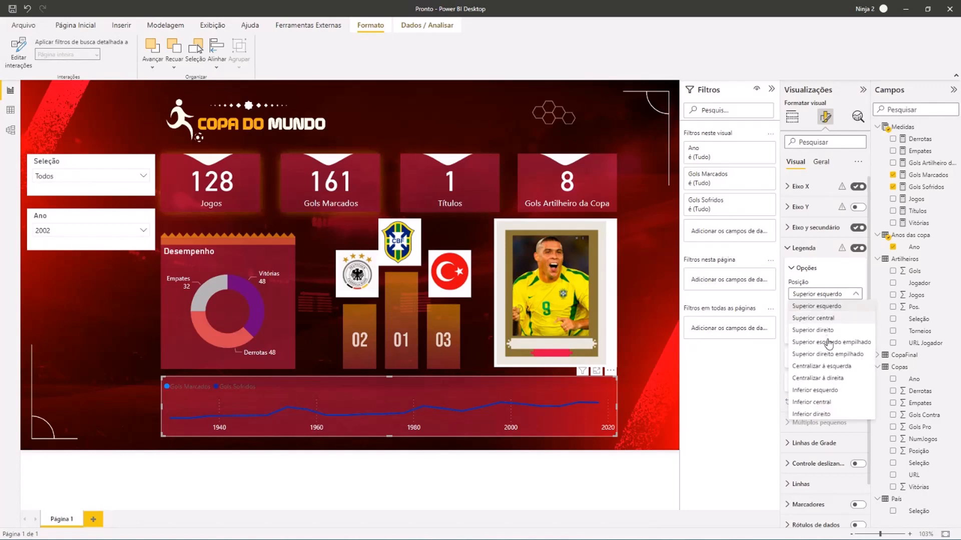
{"action": "left_click", "coordinate": [828, 318]}
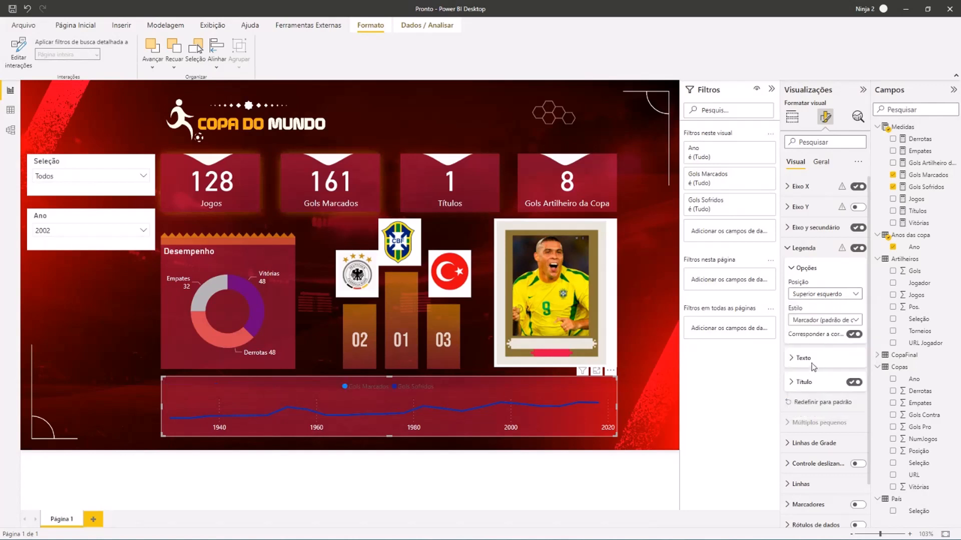
Set the line chart's legend text color to white and turn on the chart's data labels
{"action": "left_click", "coordinate": [811, 358]}
{"action": "left_click", "coordinate": [805, 425]}
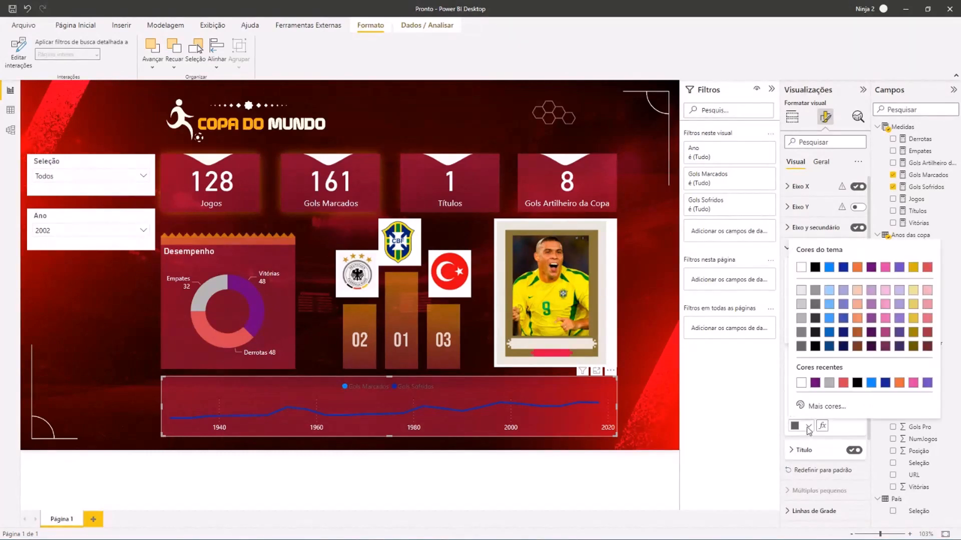
{"action": "left_click", "coordinate": [803, 269]}
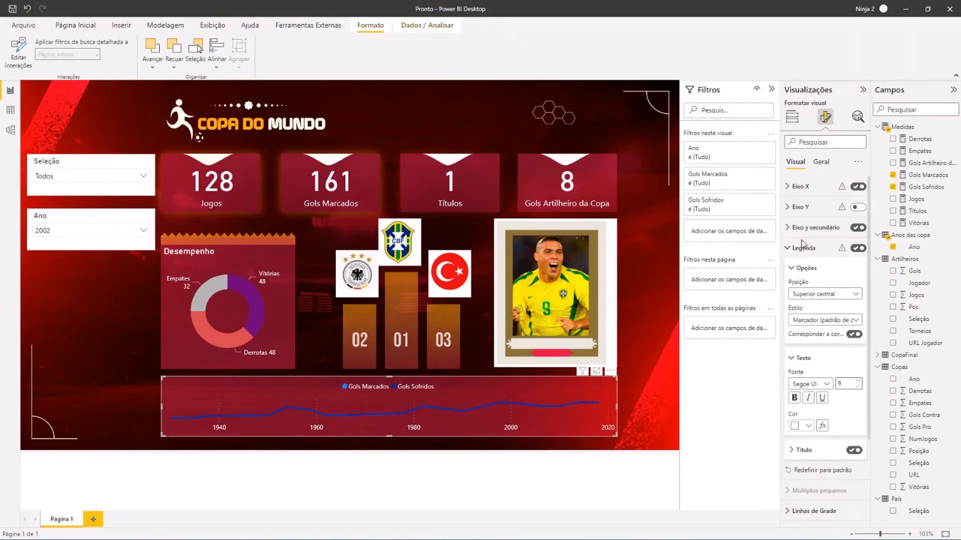
{"action": "left_click", "coordinate": [803, 248]}
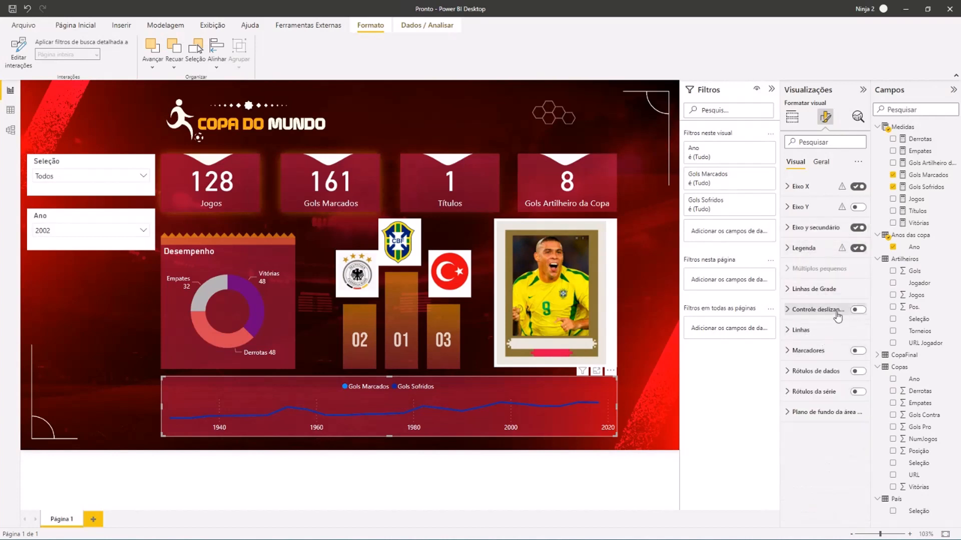
{"action": "left_click", "coordinate": [859, 371]}
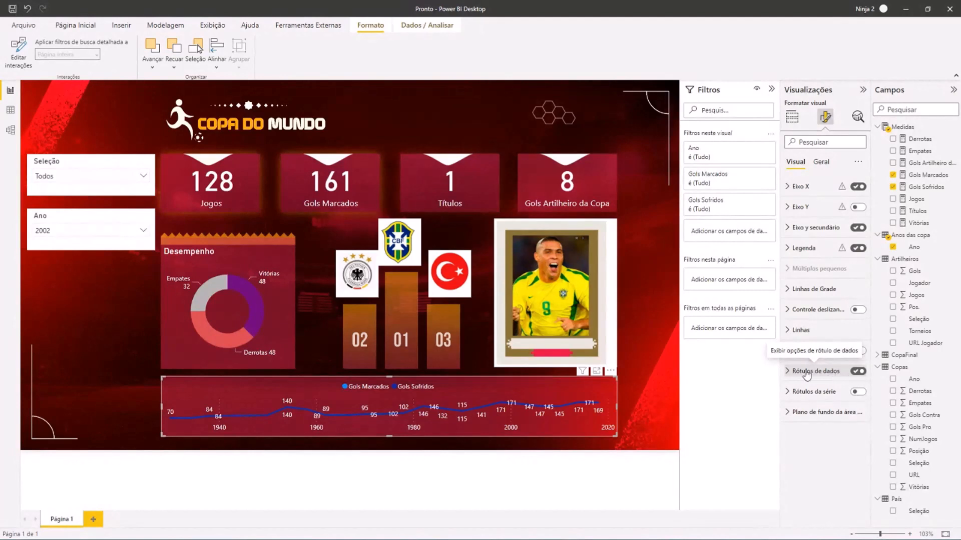
Filter the report to Brasil with the Seleção slicer
{"action": "left_click", "coordinate": [90, 301]}
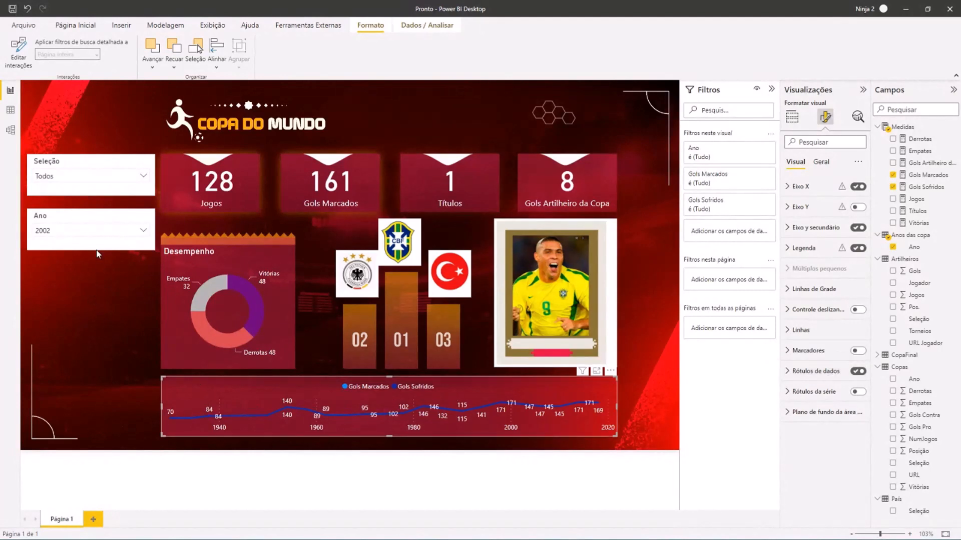
{"action": "left_click", "coordinate": [90, 178]}
{"action": "scroll", "coordinate": [85, 225], "scroll_direction": "down", "scroll_amount": 2}
{"action": "scroll", "coordinate": [56, 284], "scroll_direction": "down", "scroll_amount": 3}
{"action": "left_click", "coordinate": [60, 249]}
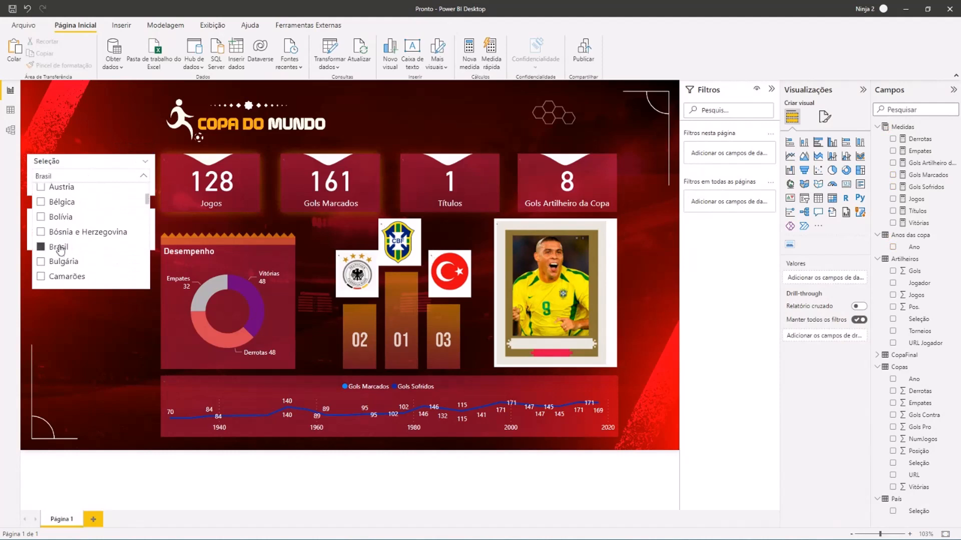
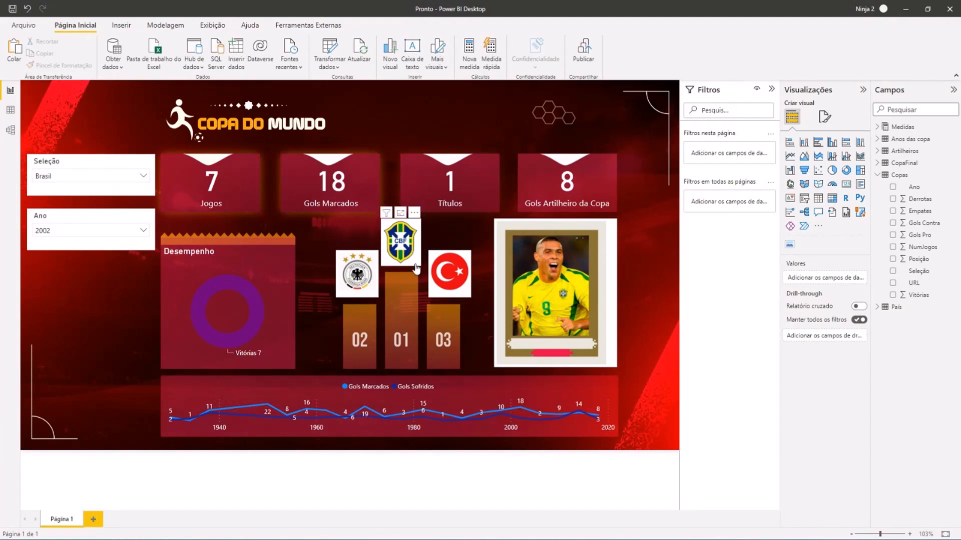
Turn off the background (Tela de fundo) of the first-, second- and third-place crest images on the podium
{"action": "left_click", "coordinate": [415, 265]}
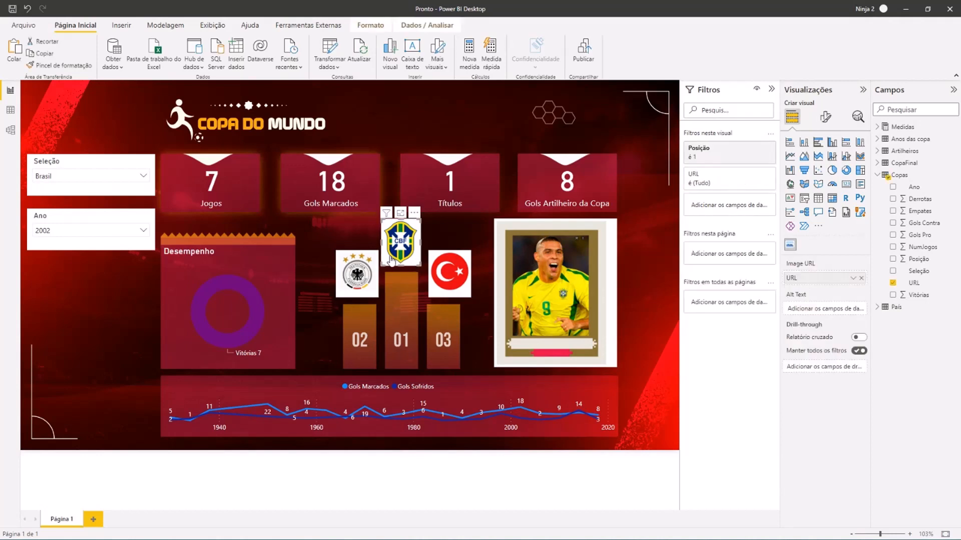
{"action": "left_click", "coordinate": [827, 118]}
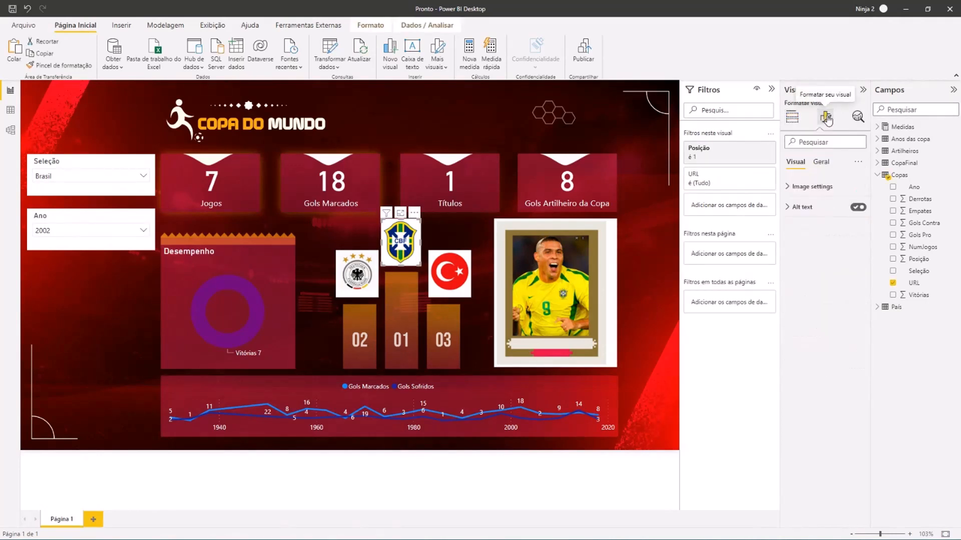
{"action": "left_click", "coordinate": [820, 161]}
{"action": "left_click", "coordinate": [854, 248]}
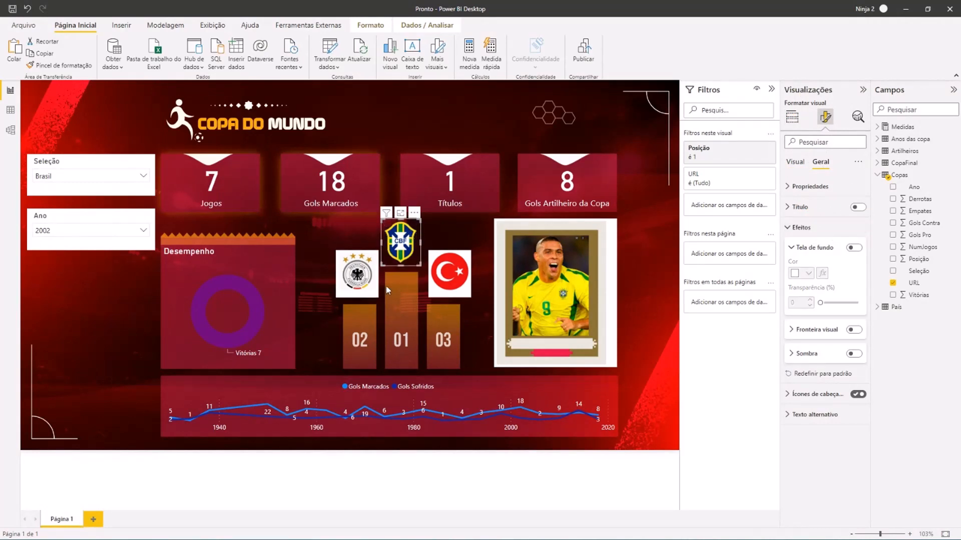
{"action": "left_click", "coordinate": [367, 297]}
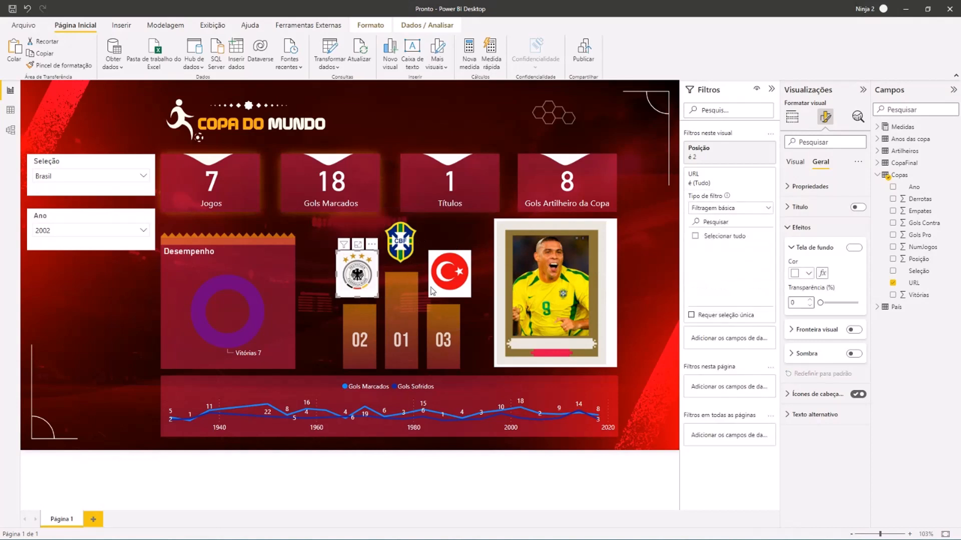
{"action": "left_click", "coordinate": [853, 248]}
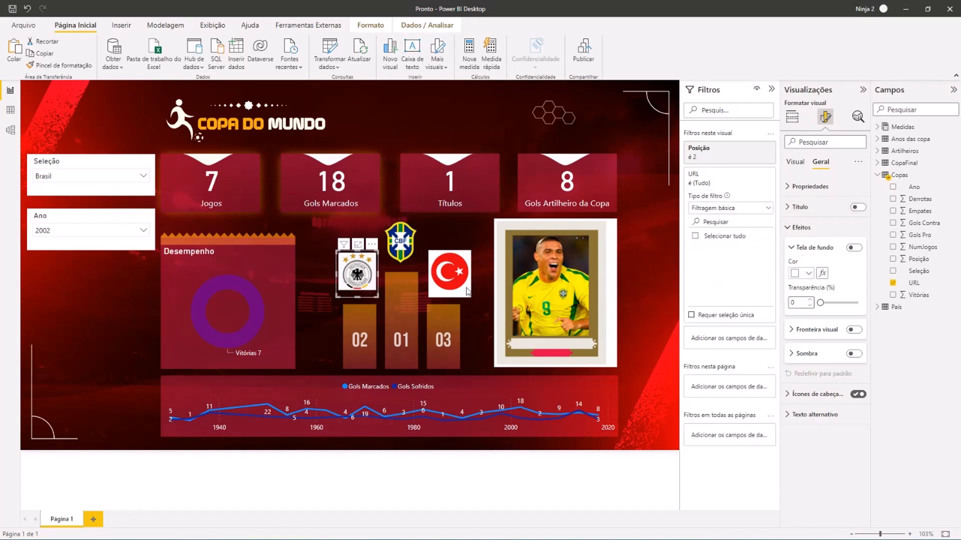
{"action": "left_click", "coordinate": [455, 300]}
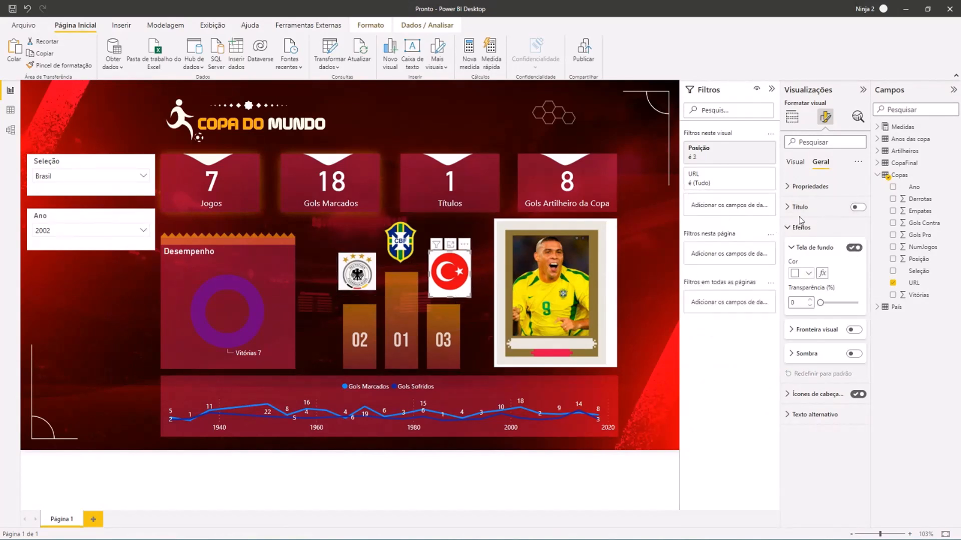
{"action": "left_click", "coordinate": [854, 248]}
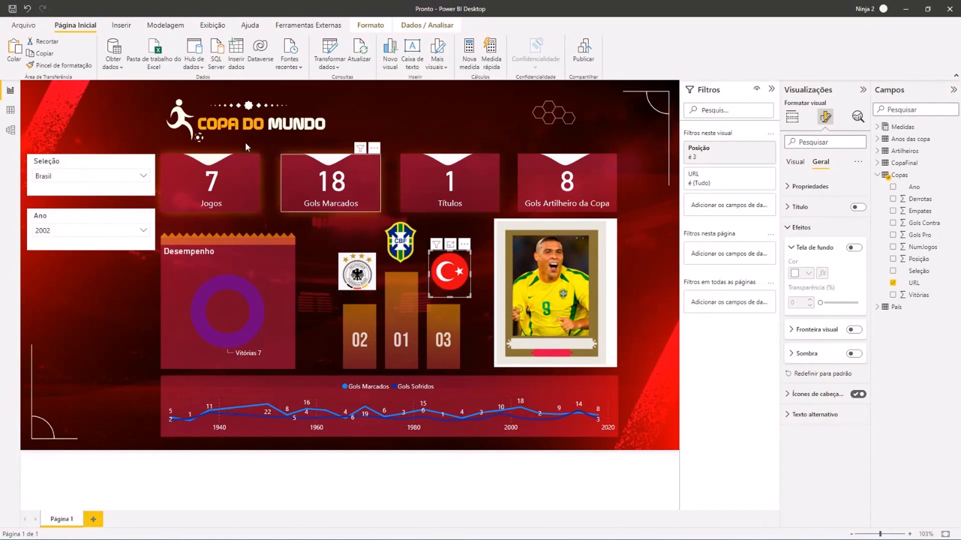
{"action": "left_click", "coordinate": [95, 107]}
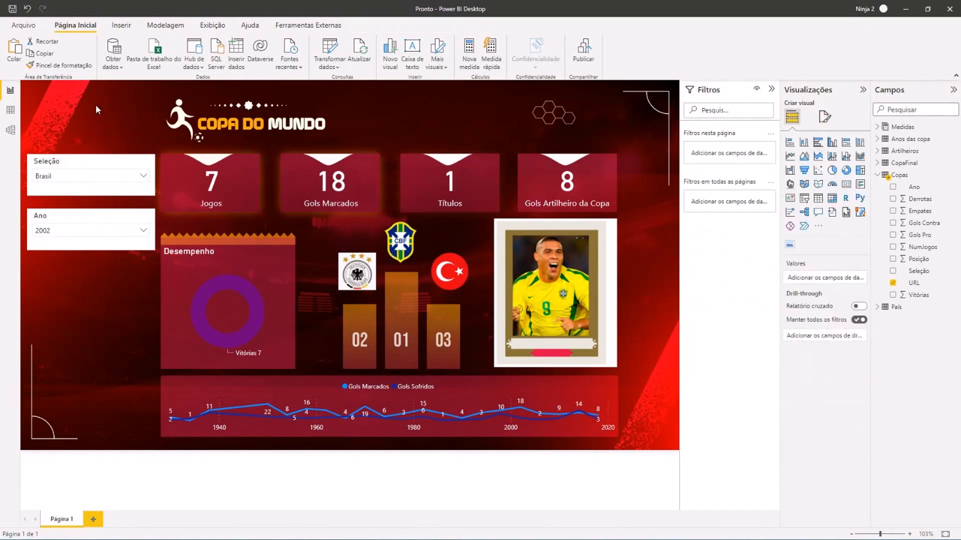
Turn off the background (Tela de fundo) effect of the Seleção slicer
{"action": "left_click", "coordinate": [80, 160]}
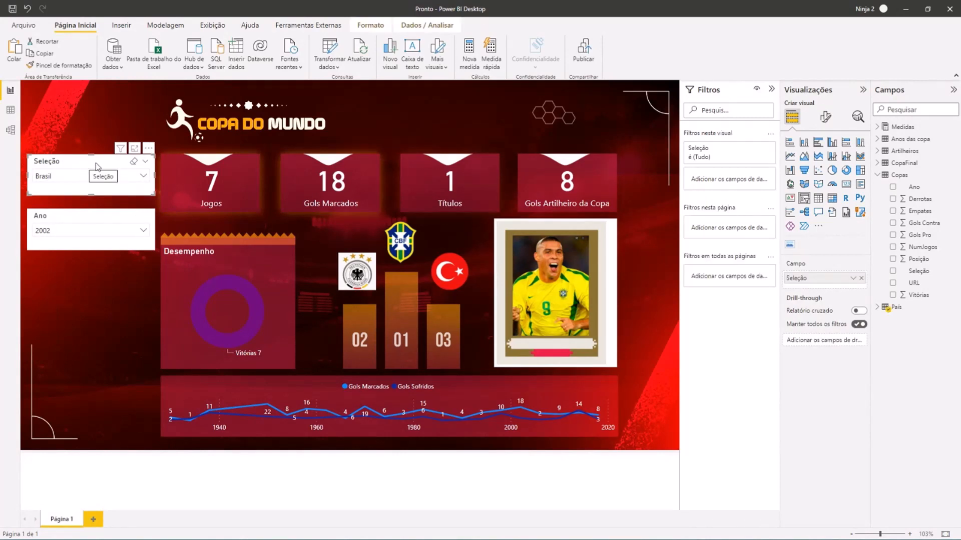
{"action": "left_click", "coordinate": [825, 118]}
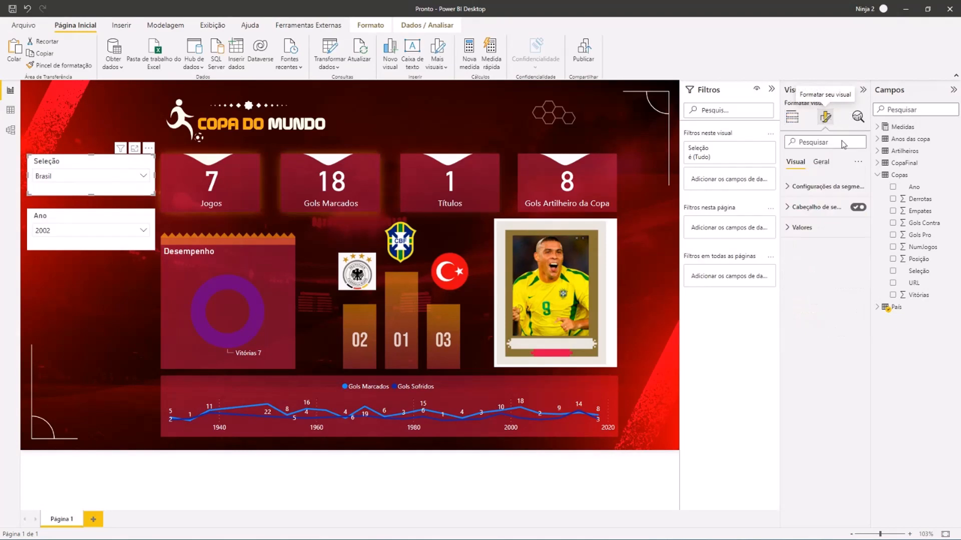
{"action": "left_click", "coordinate": [821, 163]}
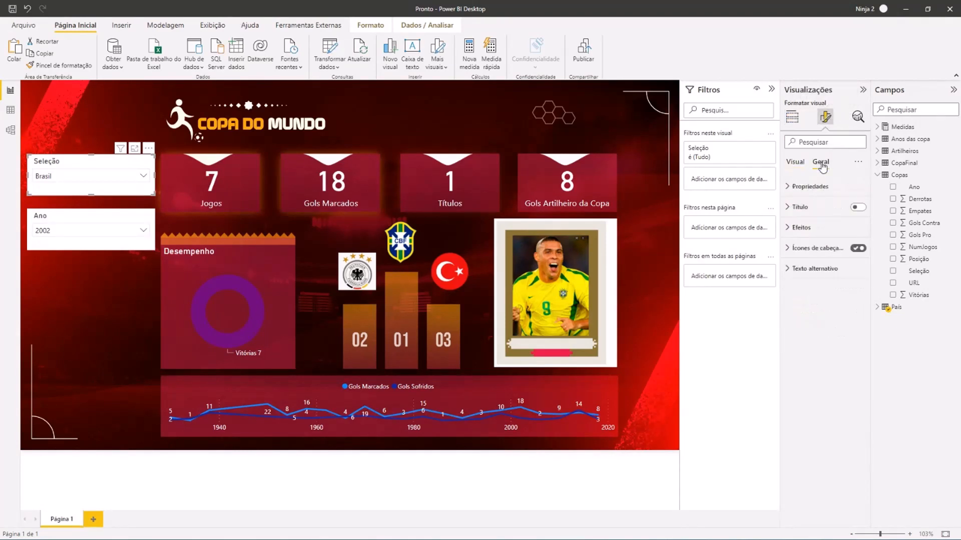
{"action": "left_click", "coordinate": [832, 228]}
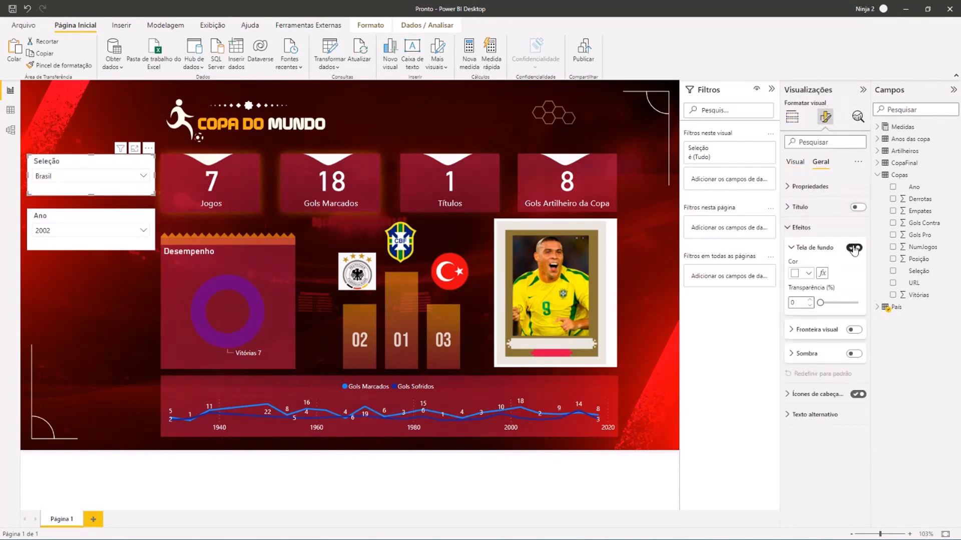
{"action": "left_click", "coordinate": [854, 249]}
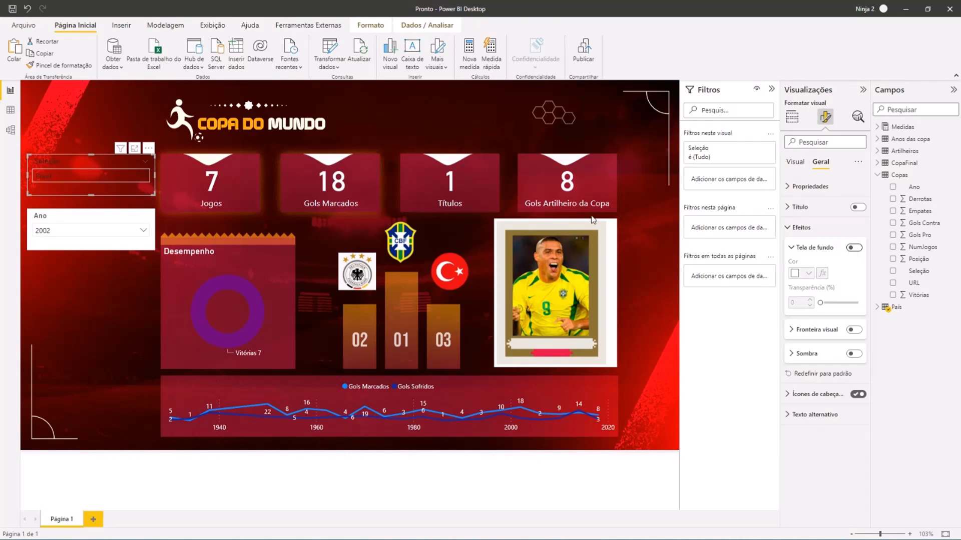
{"action": "left_click", "coordinate": [807, 228]}
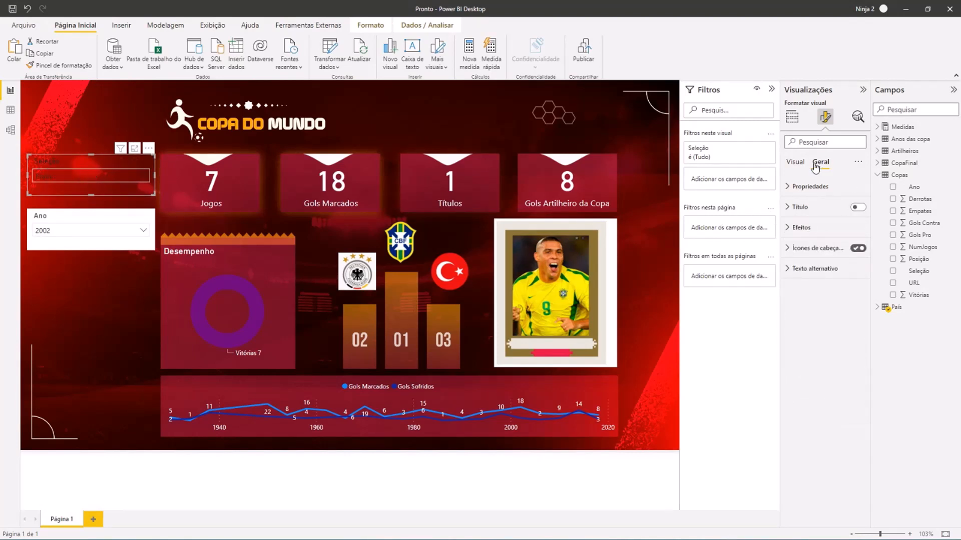
Set the font color of the Seleção slicer's header to white
{"action": "left_click", "coordinate": [796, 162]}
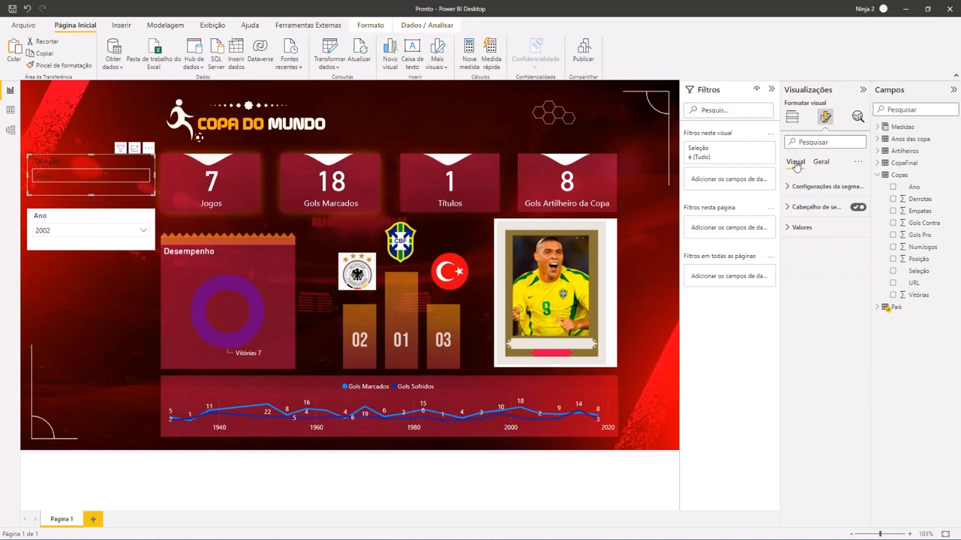
{"action": "left_click", "coordinate": [823, 209]}
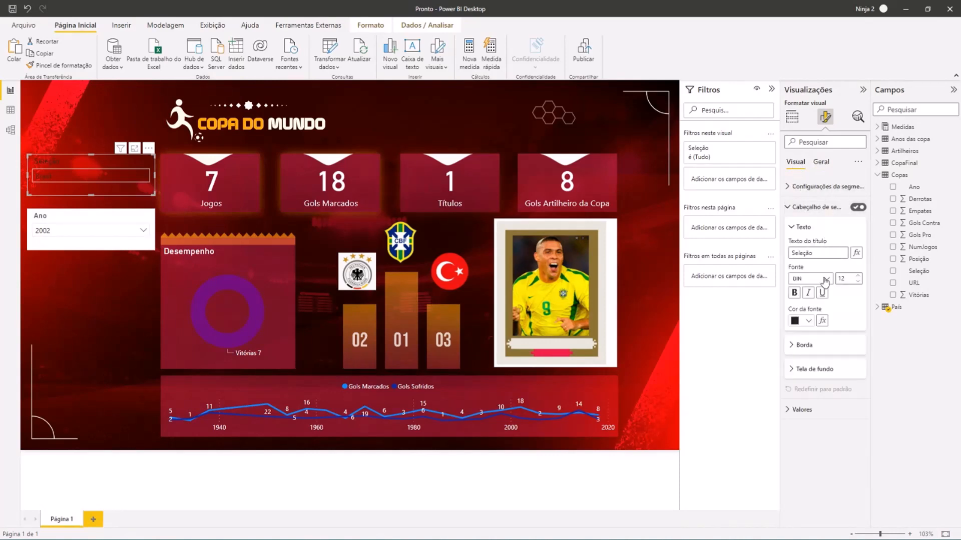
{"action": "left_click", "coordinate": [804, 322]}
{"action": "left_click", "coordinate": [801, 355]}
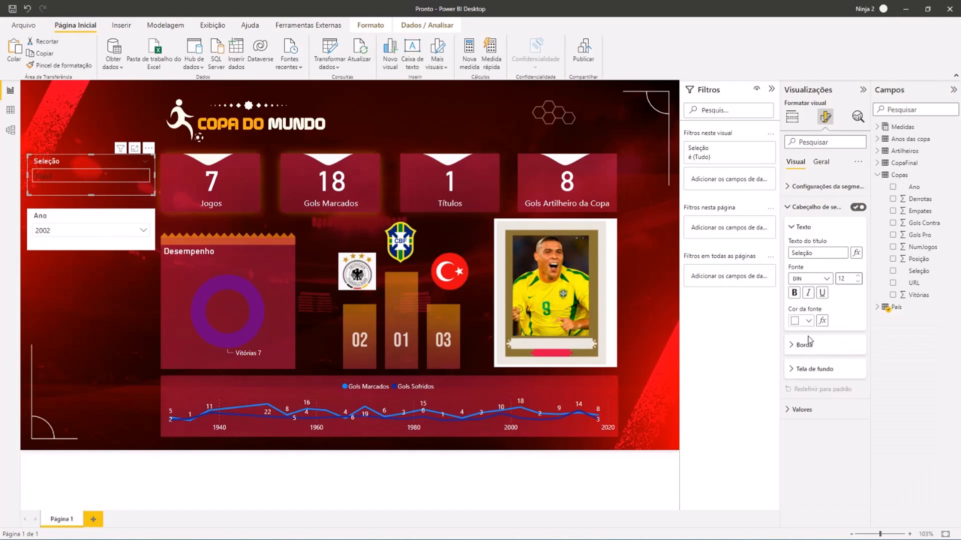
{"action": "left_click", "coordinate": [819, 207]}
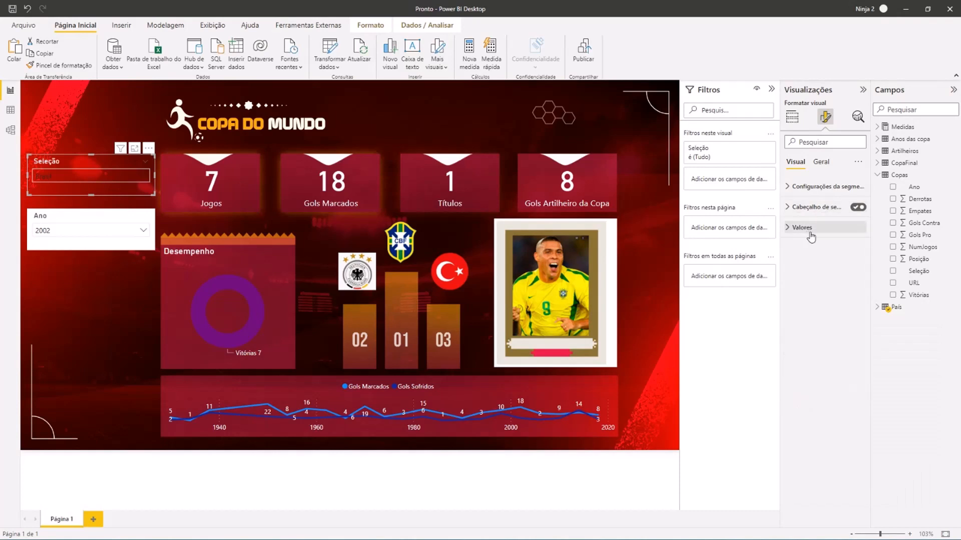
Set the font color of the Seleção slicer's values to white
{"action": "left_click", "coordinate": [806, 229]}
{"action": "left_click", "coordinate": [807, 316]}
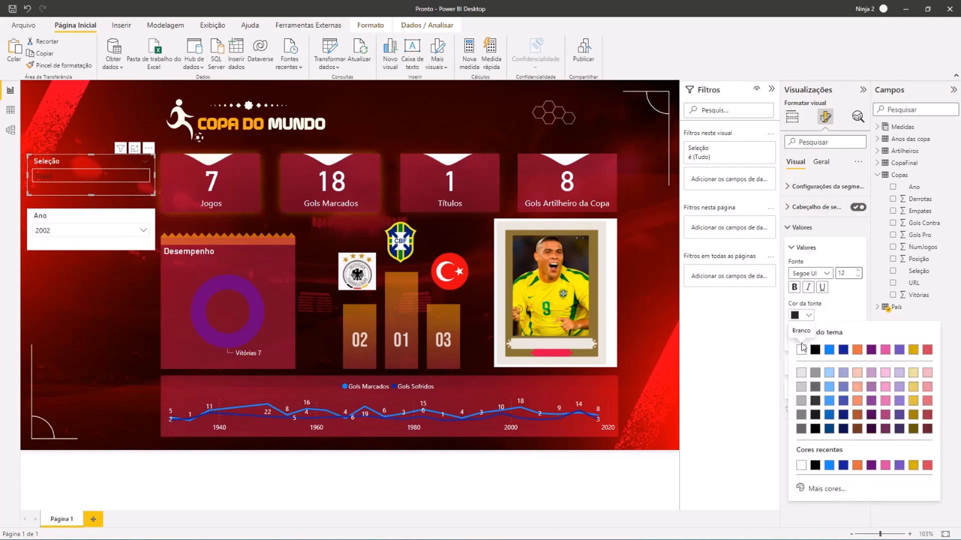
{"action": "left_click", "coordinate": [801, 355]}
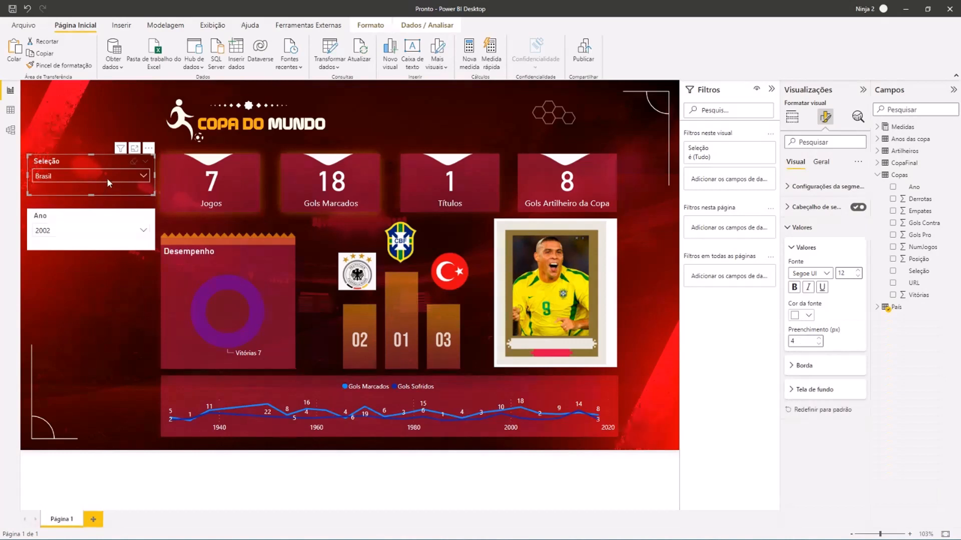
Try a dark red and the theme red #D64550 as the background color of the Seleção slicer's values
{"action": "left_click", "coordinate": [107, 178]}
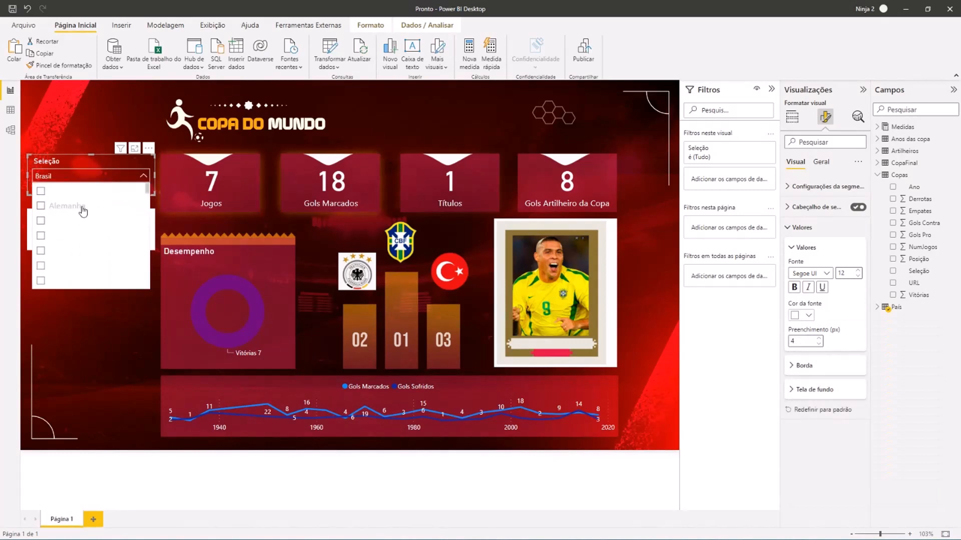
{"action": "left_click", "coordinate": [80, 166]}
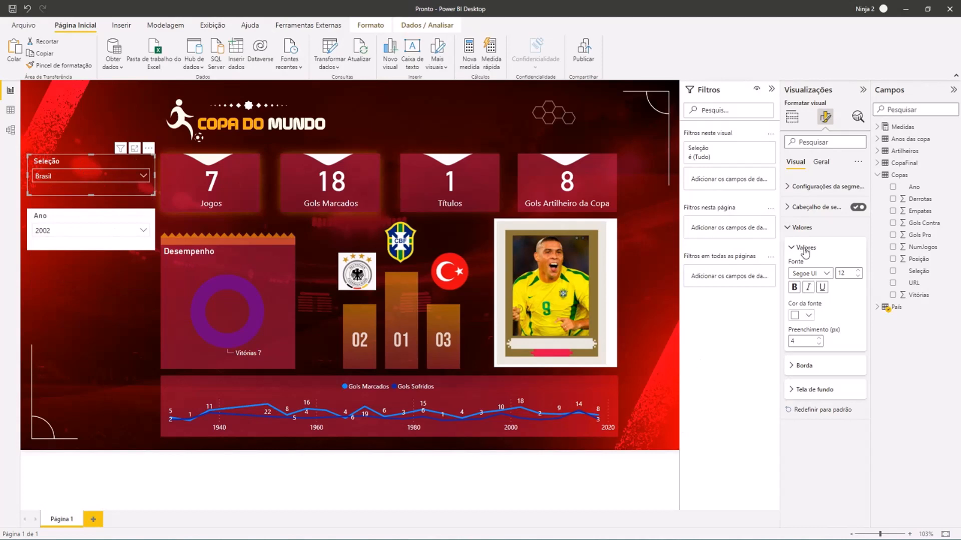
{"action": "left_click", "coordinate": [821, 396]}
{"action": "left_click", "coordinate": [806, 415]}
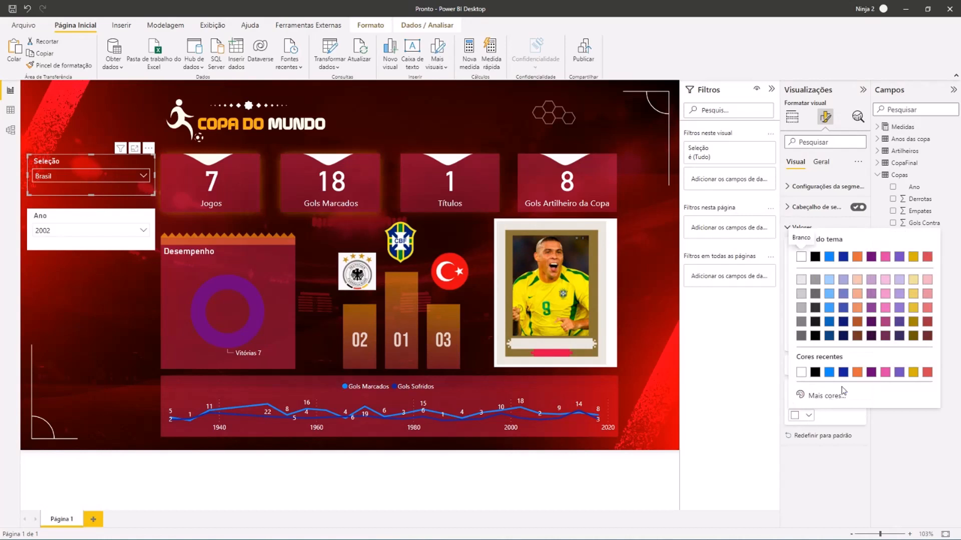
{"action": "left_click", "coordinate": [927, 335]}
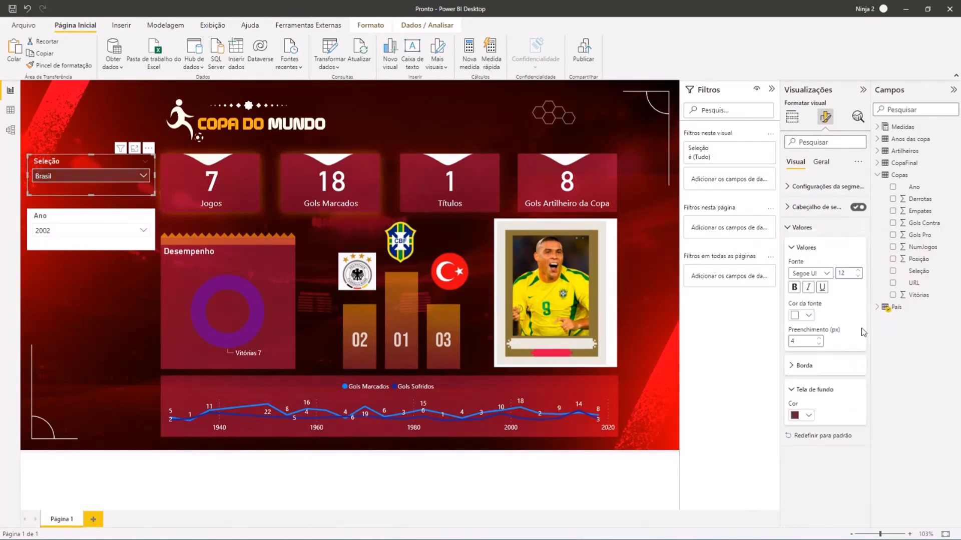
{"action": "left_click", "coordinate": [810, 415]}
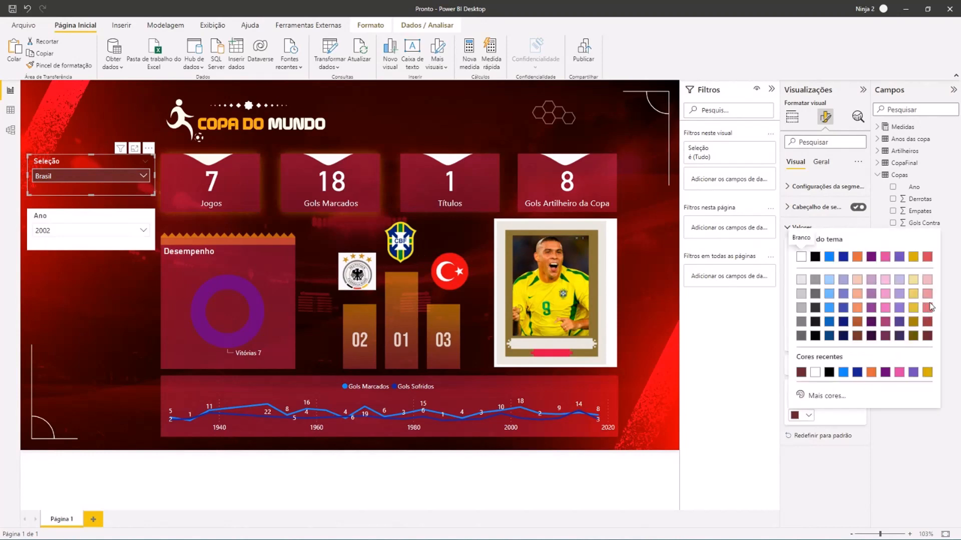
{"action": "left_click", "coordinate": [927, 257]}
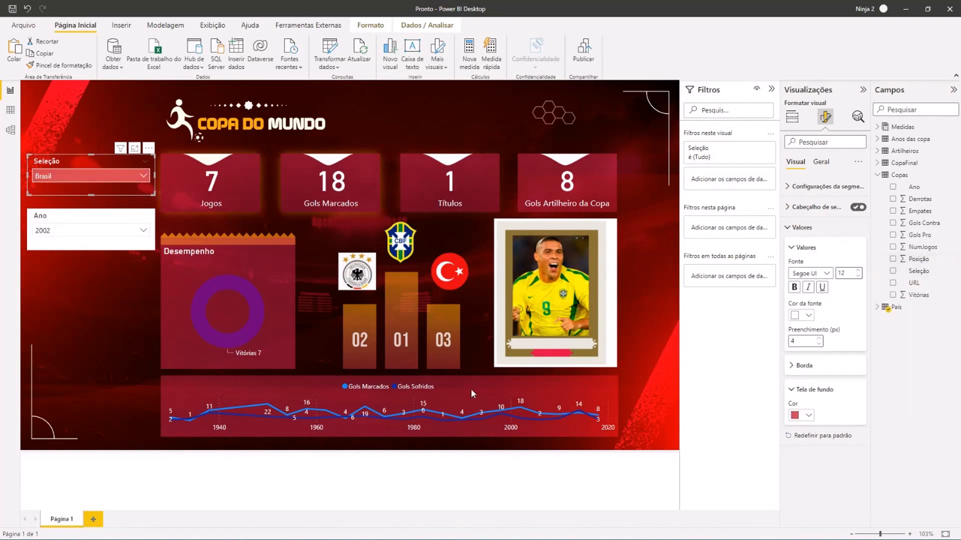
Set the background color of the Seleção slicer's values to the custom red #B00D1A
{"action": "left_click", "coordinate": [808, 416]}
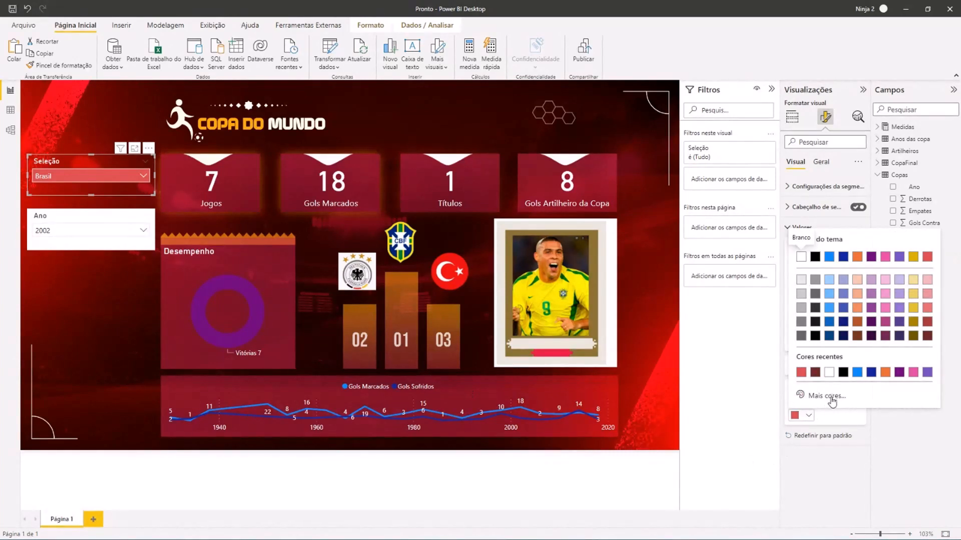
{"action": "left_click", "coordinate": [828, 396]}
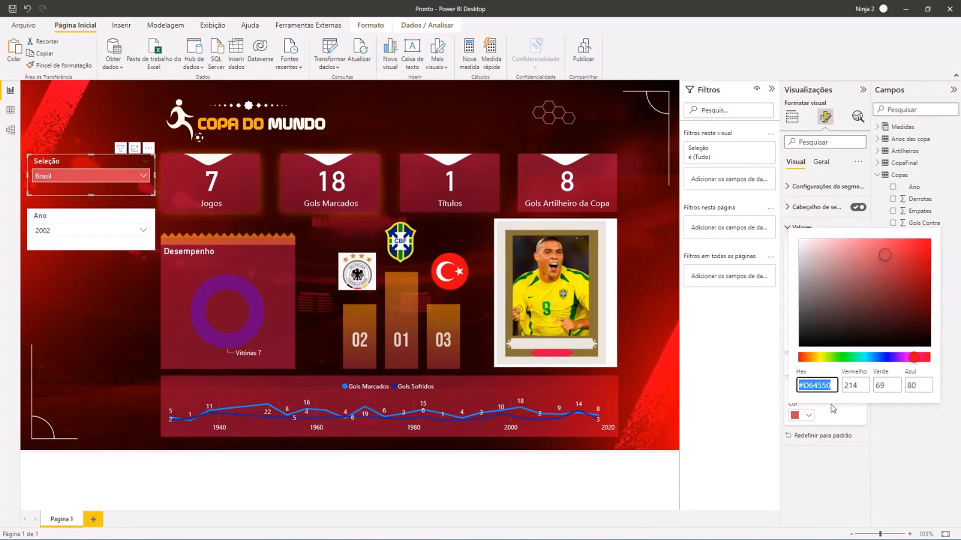
{"action": "left_click", "coordinate": [921, 278]}
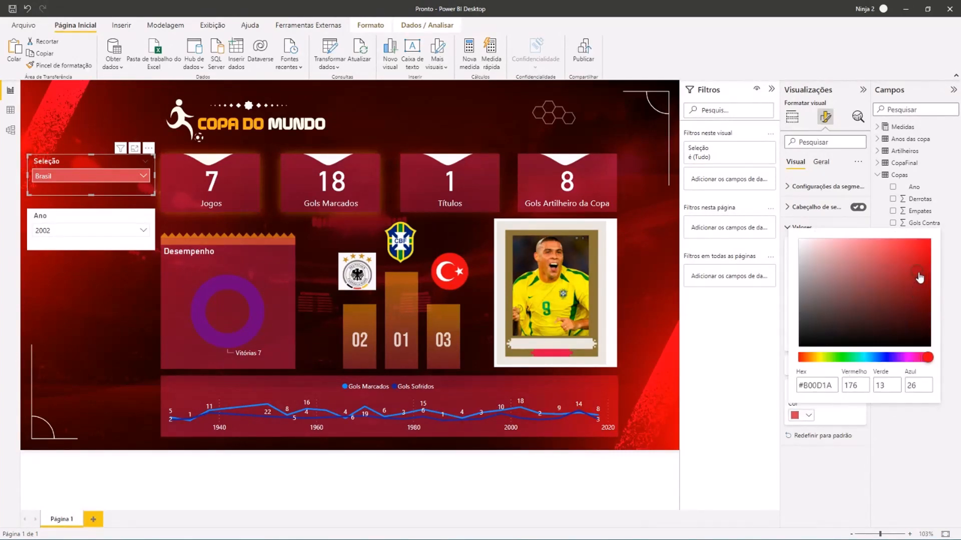
{"action": "left_click", "coordinate": [744, 360]}
{"action": "left_click", "coordinate": [91, 260]}
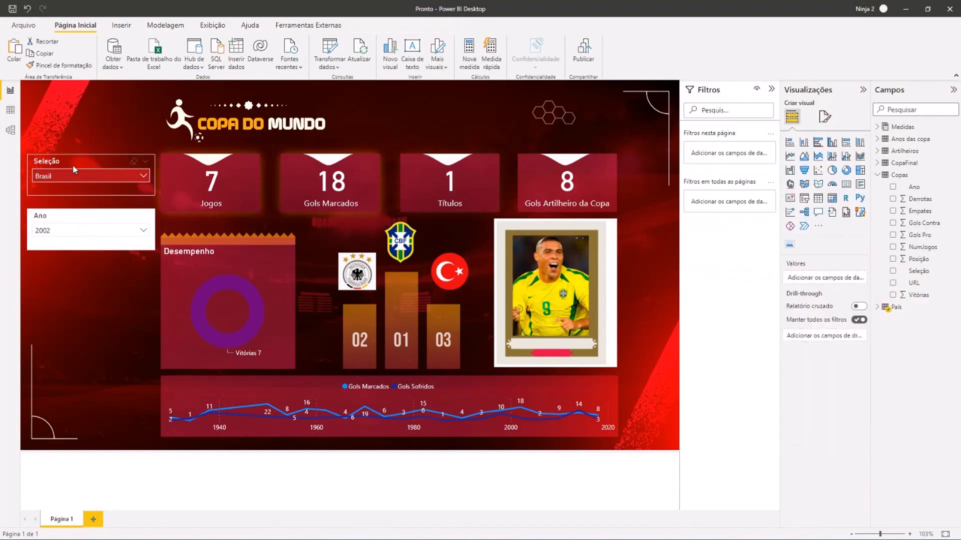
Copy the Seleção slicer's formatting onto the Ano slicer with the format painter
{"action": "left_click", "coordinate": [71, 158]}
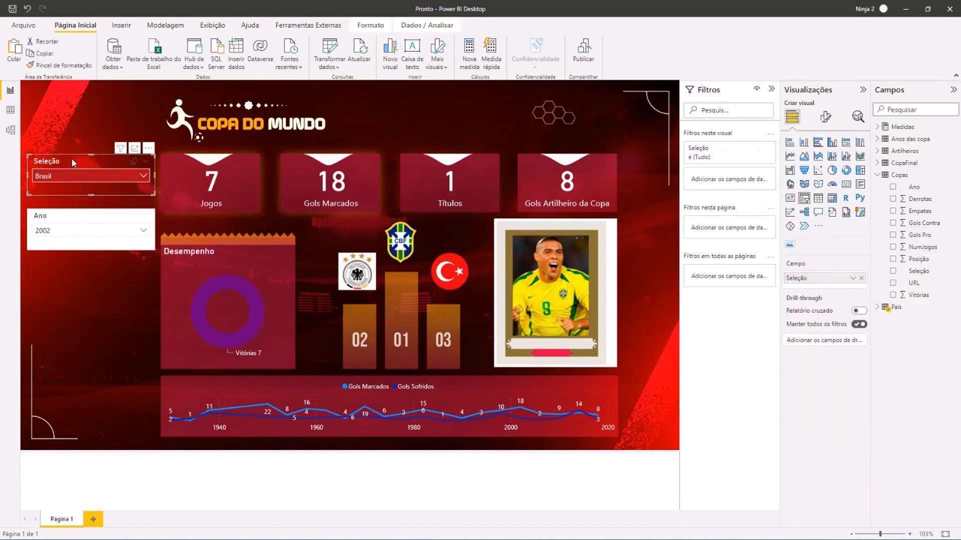
{"action": "left_click", "coordinate": [59, 65]}
{"action": "left_click", "coordinate": [90, 241]}
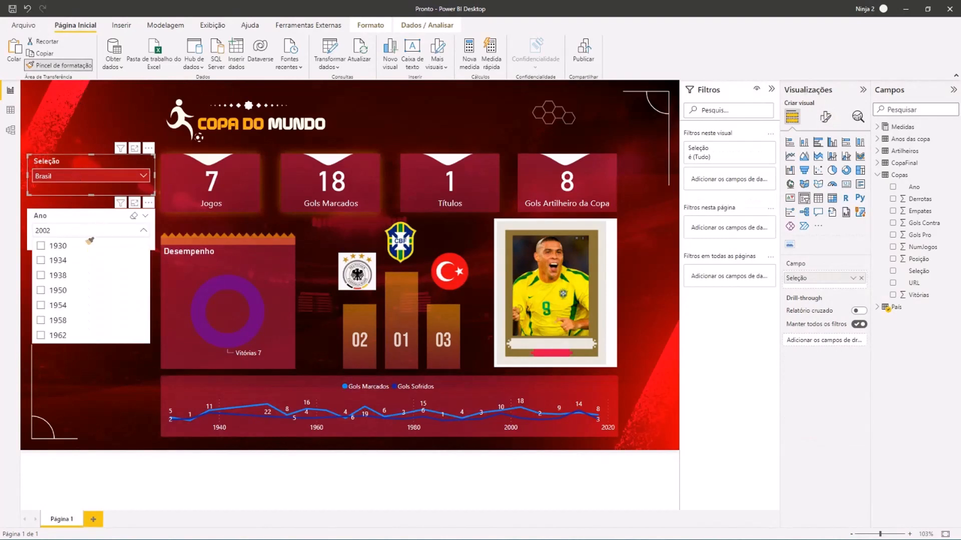
{"action": "left_click", "coordinate": [70, 209]}
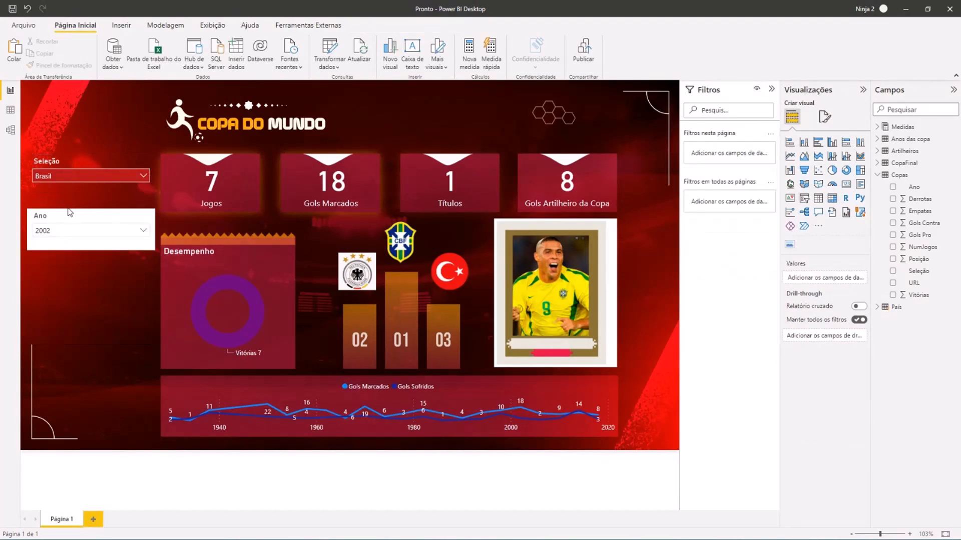
{"action": "left_click", "coordinate": [67, 162]}
{"action": "left_click", "coordinate": [59, 65]}
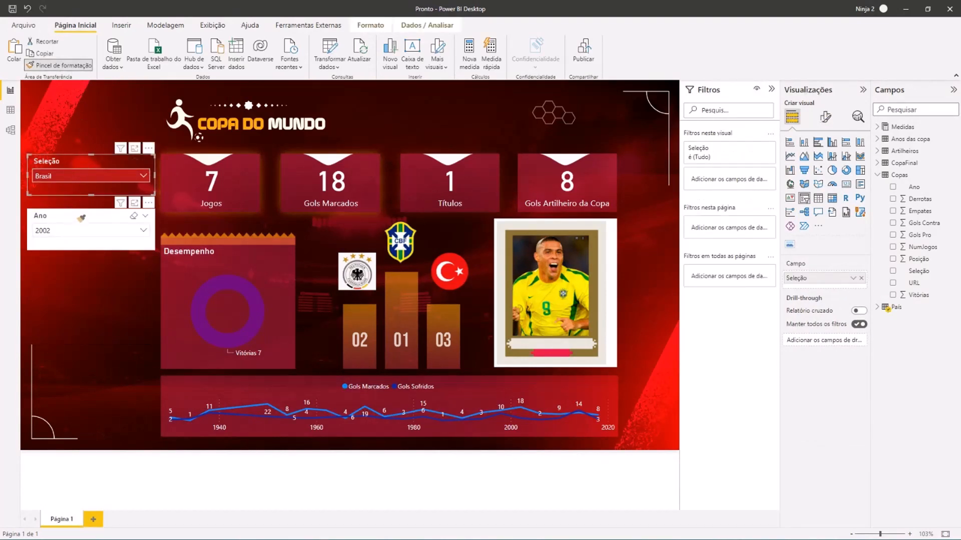
{"action": "left_click", "coordinate": [79, 223]}
{"action": "left_click", "coordinate": [97, 313]}
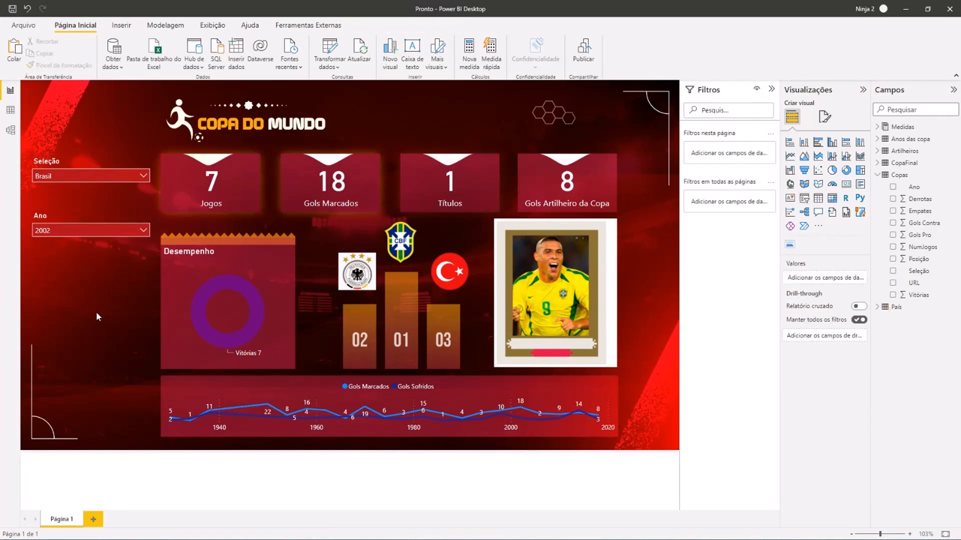
In the goals line chart, color the Gols Sofridos line with the recently used custom red and the Gols Marcados line with the theme gold
{"action": "left_click", "coordinate": [291, 389]}
{"action": "left_click", "coordinate": [827, 118]}
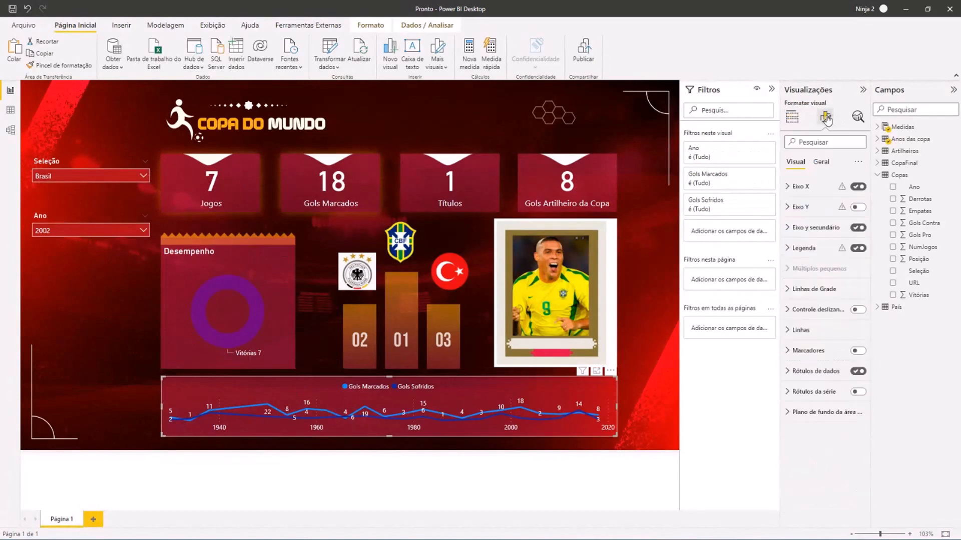
{"action": "left_click", "coordinate": [821, 332]}
{"action": "scroll", "coordinate": [819, 385], "scroll_direction": "down", "scroll_amount": 3}
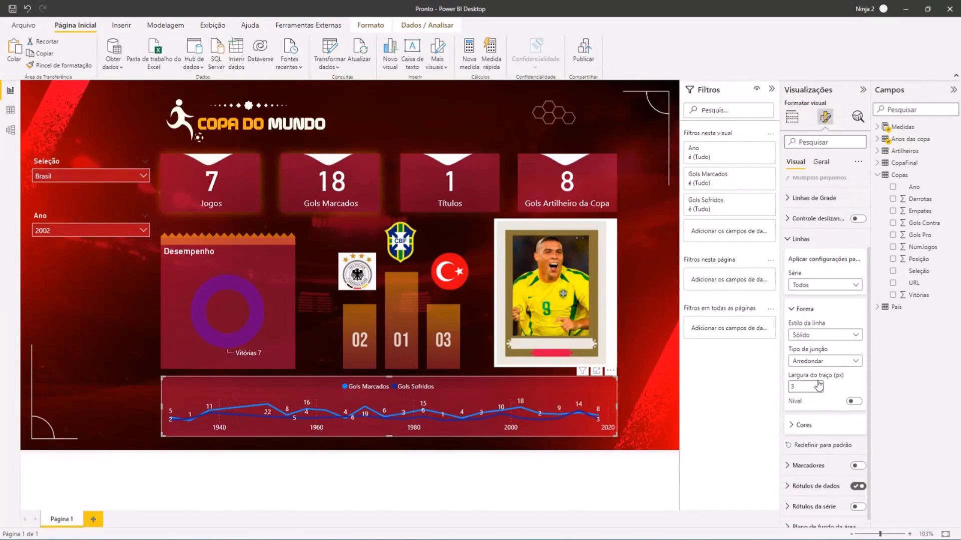
{"action": "left_click", "coordinate": [819, 415]}
{"action": "scroll", "coordinate": [819, 415], "scroll_direction": "down", "scroll_amount": 2}
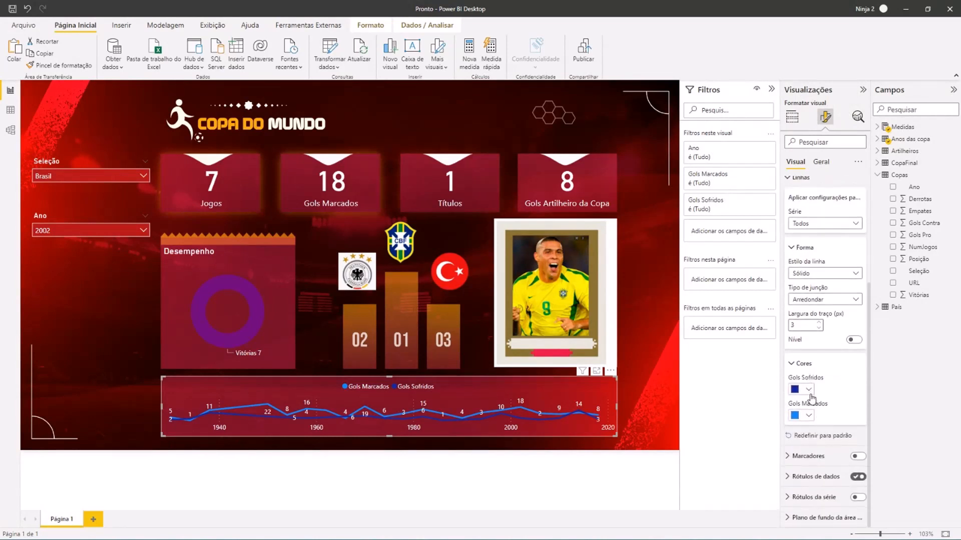
{"action": "left_click", "coordinate": [809, 389]}
{"action": "left_click", "coordinate": [804, 349]}
{"action": "left_click", "coordinate": [809, 415]}
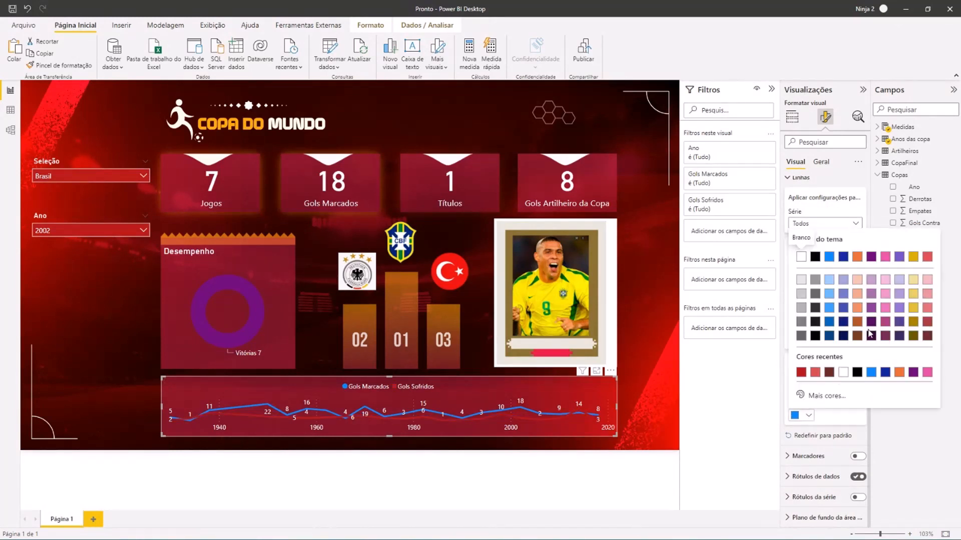
{"action": "left_click", "coordinate": [914, 258]}
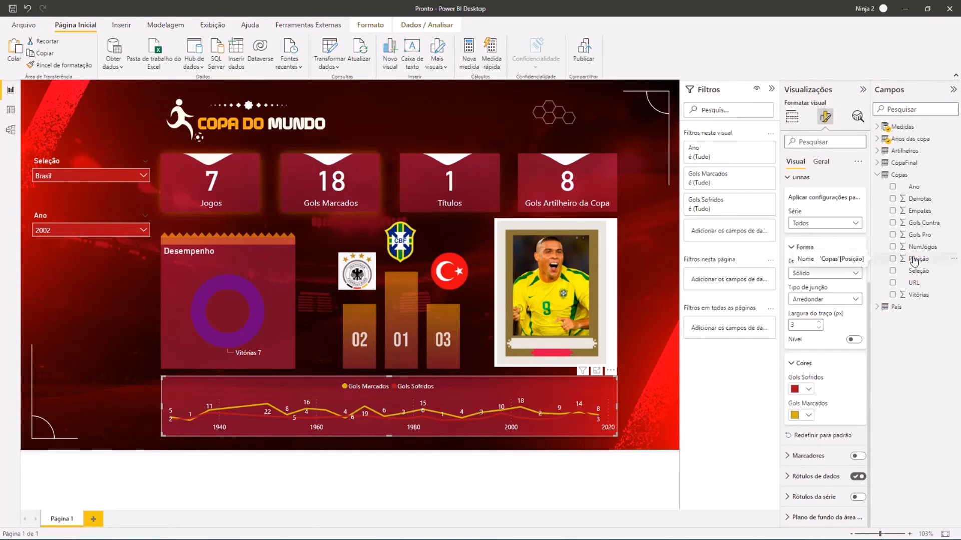
Change the Gols Sofridos line of the goals chart to the lighter theme red
{"action": "left_click", "coordinate": [809, 389]}
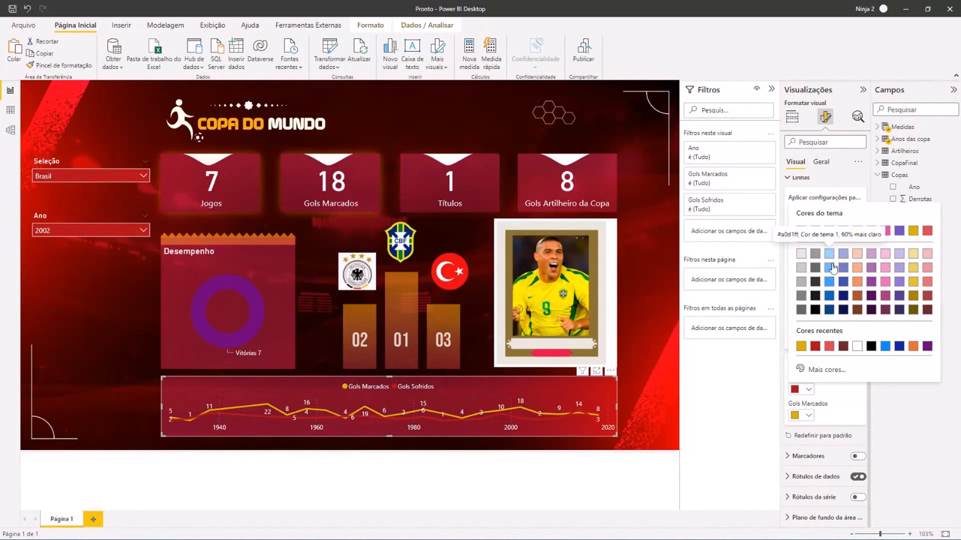
{"action": "left_click", "coordinate": [927, 232]}
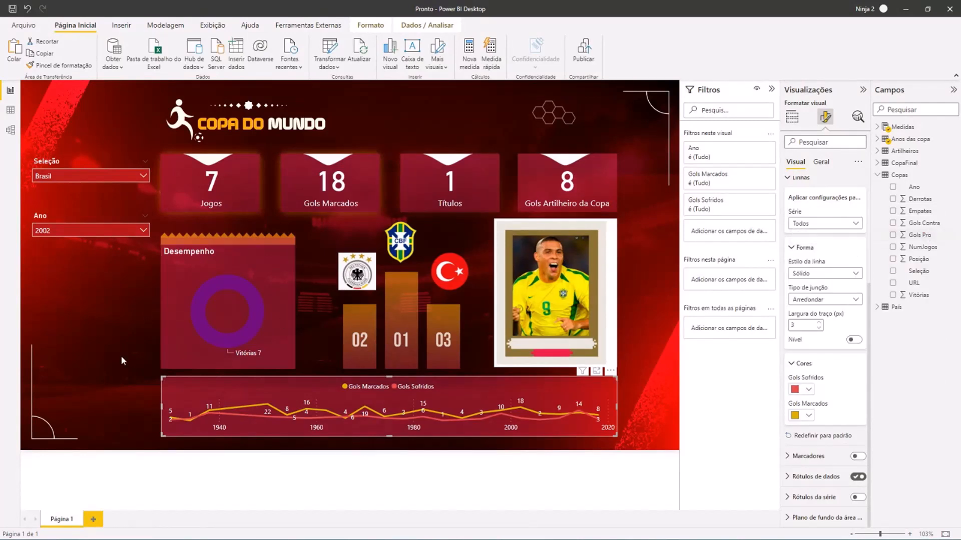
{"action": "left_click", "coordinate": [107, 322]}
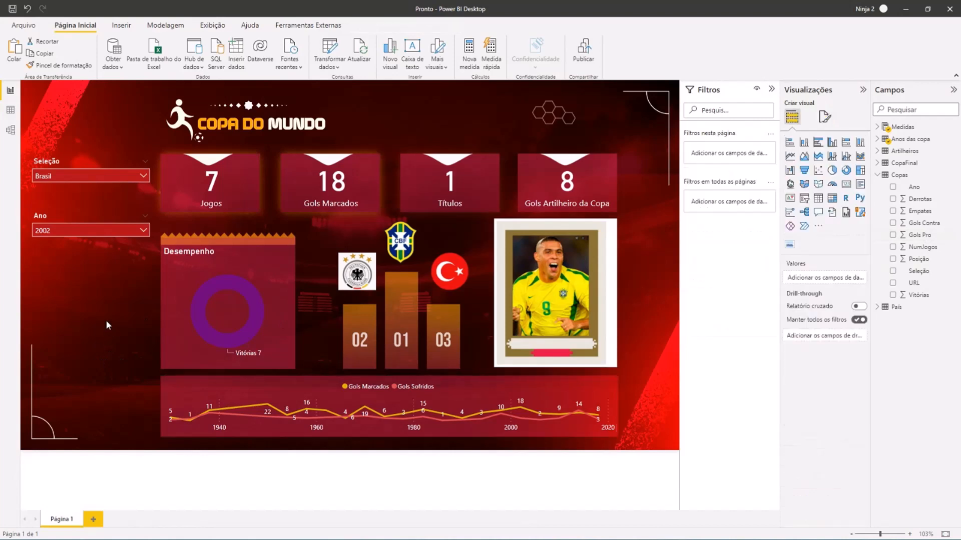
Filter the report to the 1930 cup with the Ano slicer
{"action": "left_click", "coordinate": [191, 389]}
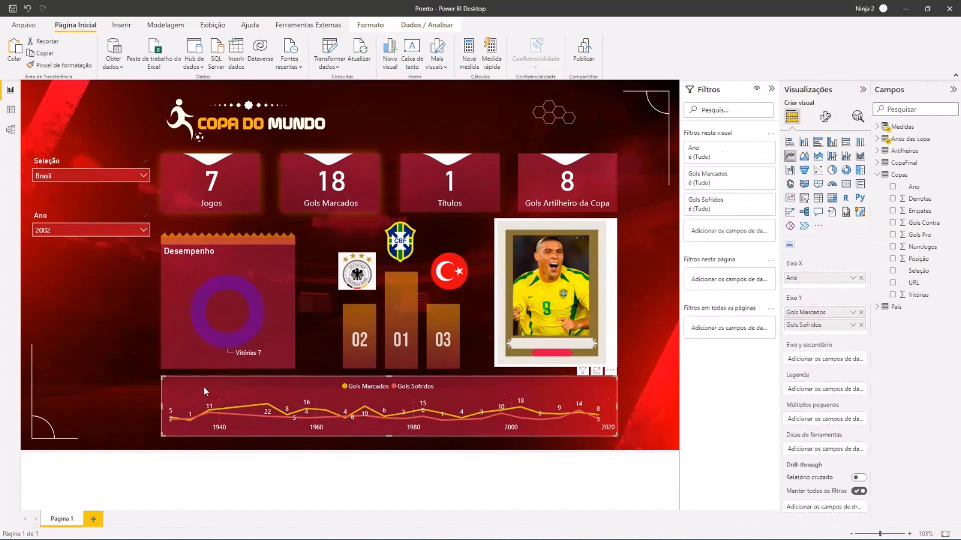
{"action": "left_click", "coordinate": [91, 319]}
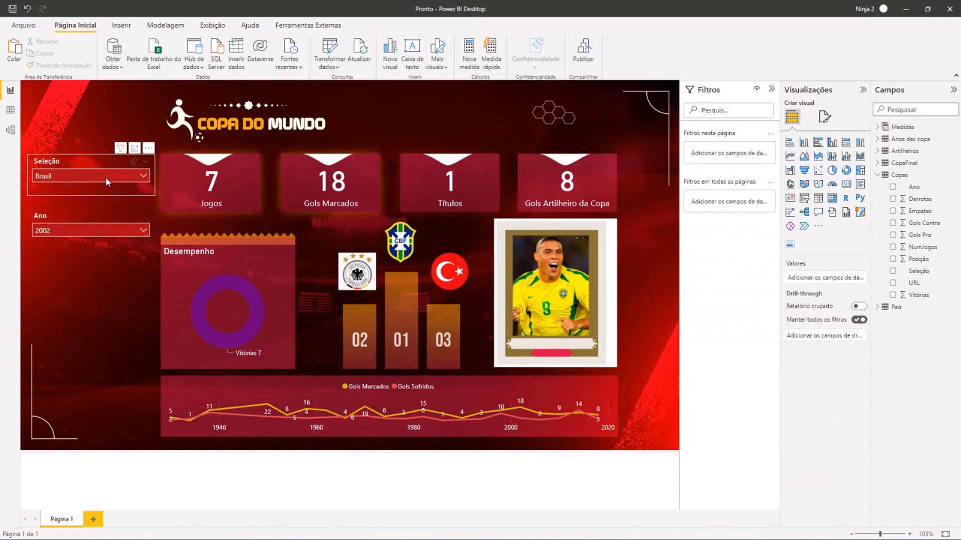
{"action": "left_click", "coordinate": [71, 232]}
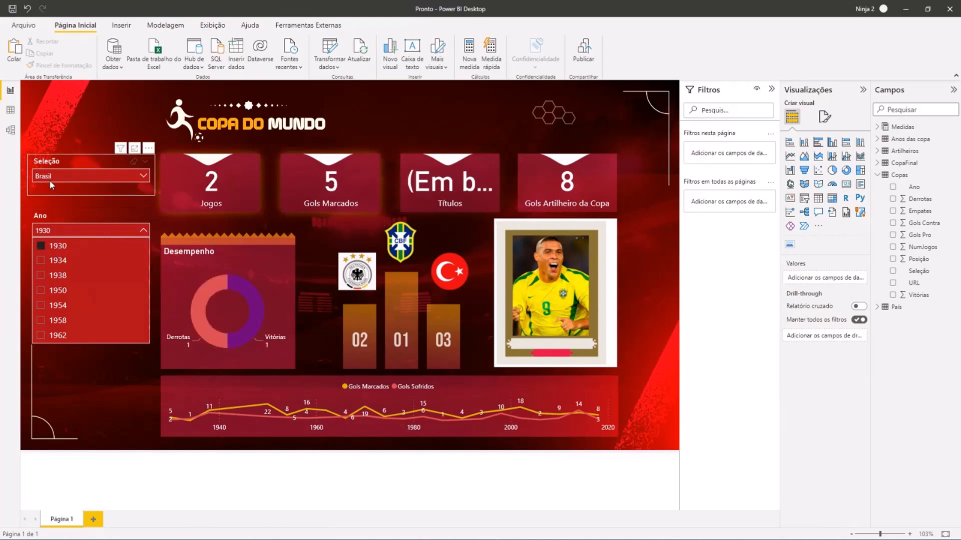
{"action": "left_click", "coordinate": [96, 125]}
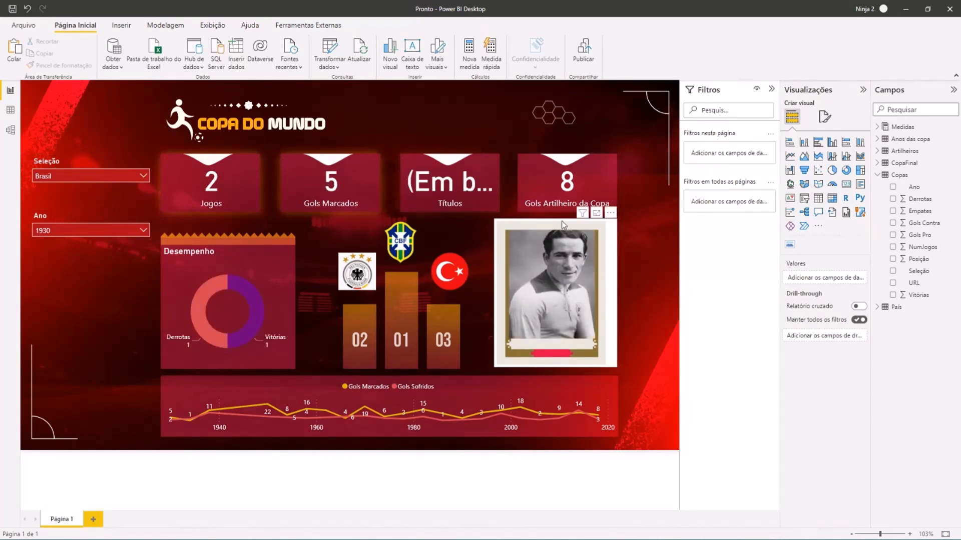
Turn off the background (Tela de fundo) of the player photo and move the photo slightly to the right
{"action": "left_click", "coordinate": [537, 221]}
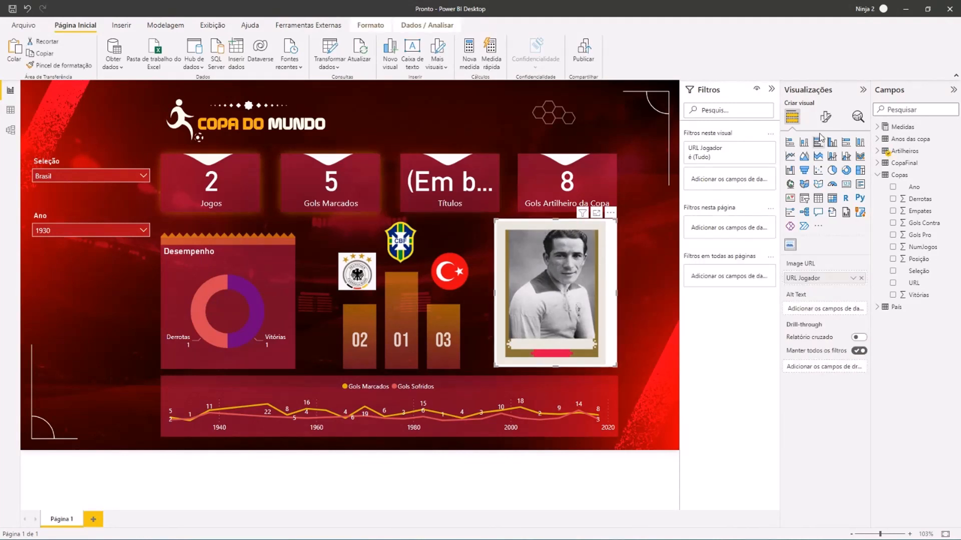
{"action": "left_click", "coordinate": [825, 117]}
{"action": "left_click", "coordinate": [821, 162]}
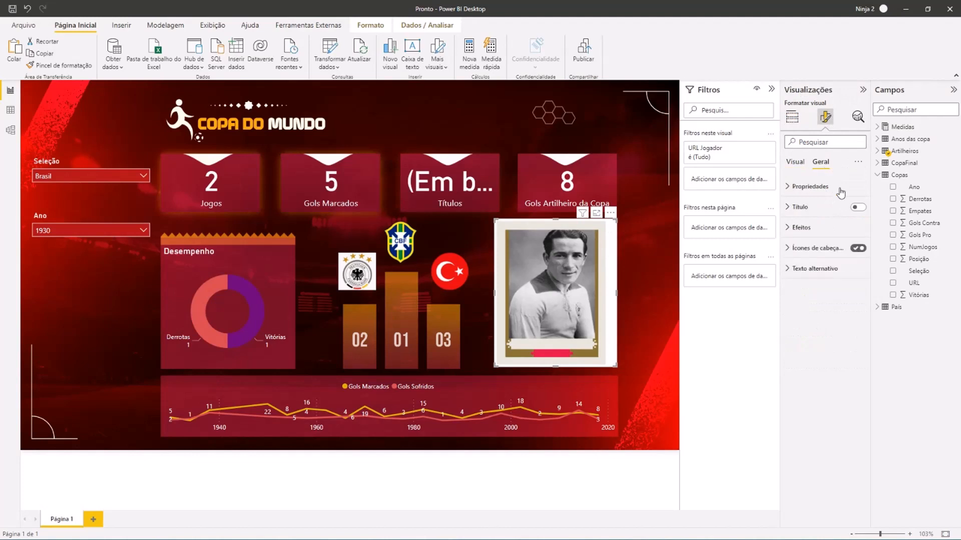
{"action": "left_click", "coordinate": [801, 227]}
{"action": "left_click", "coordinate": [852, 249]}
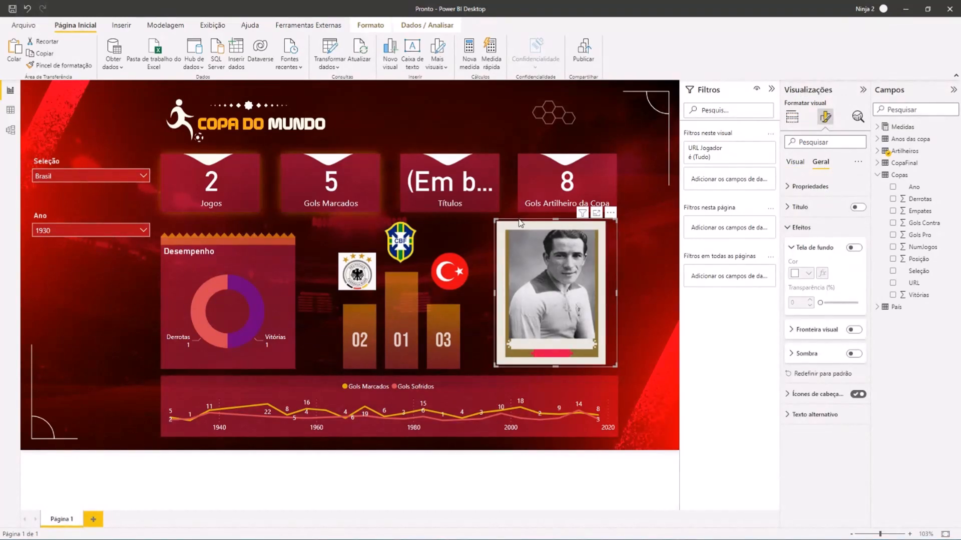
{"action": "left_click_drag", "start_coordinate": [521, 223], "coordinate": [537, 224]}
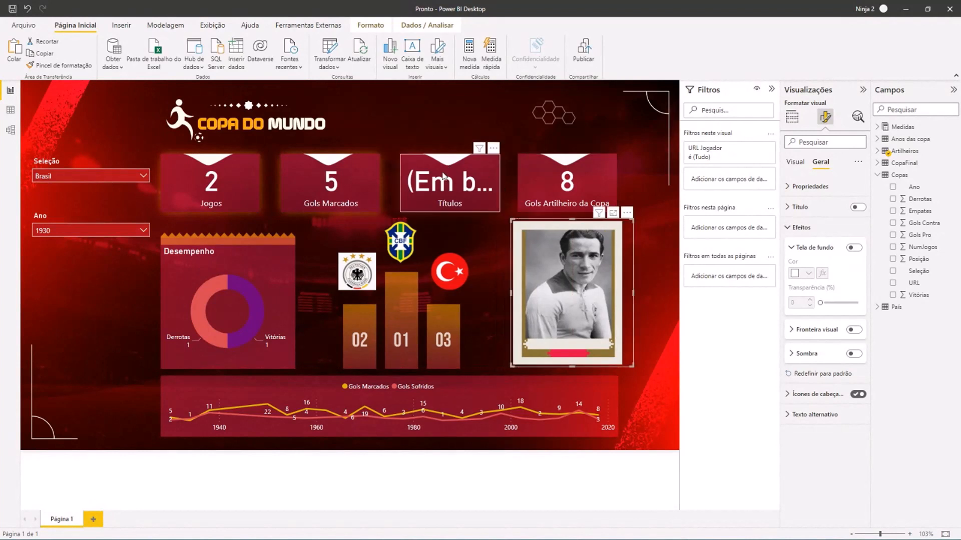
Join the Títulos measure's formula onto a single line and copy its whole CALCULATE expression
{"action": "left_click", "coordinate": [441, 177]}
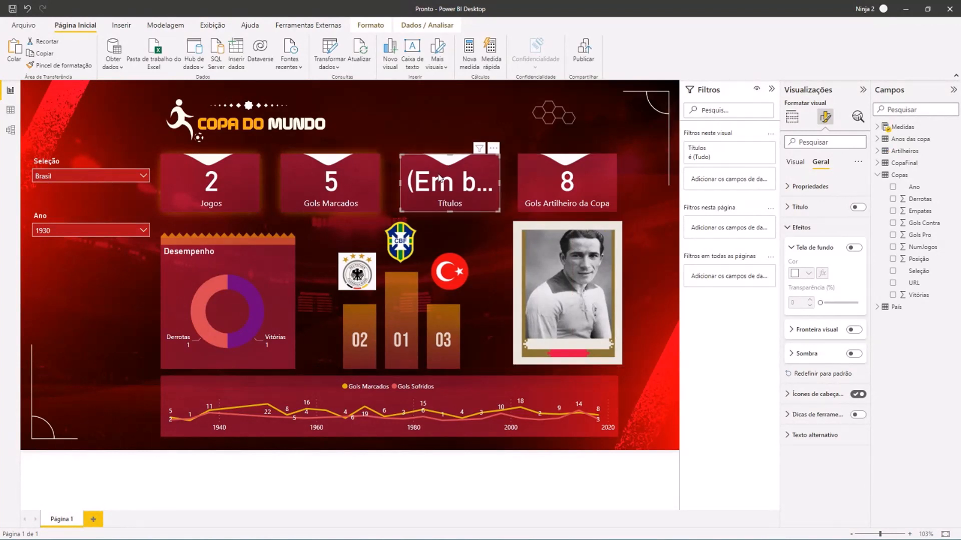
{"action": "left_click", "coordinate": [878, 128]}
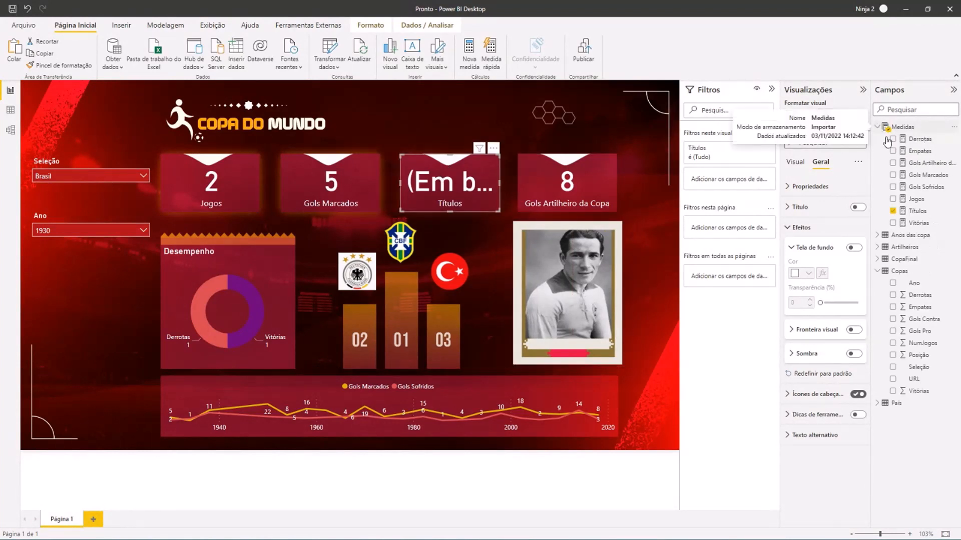
{"action": "left_click", "coordinate": [917, 212]}
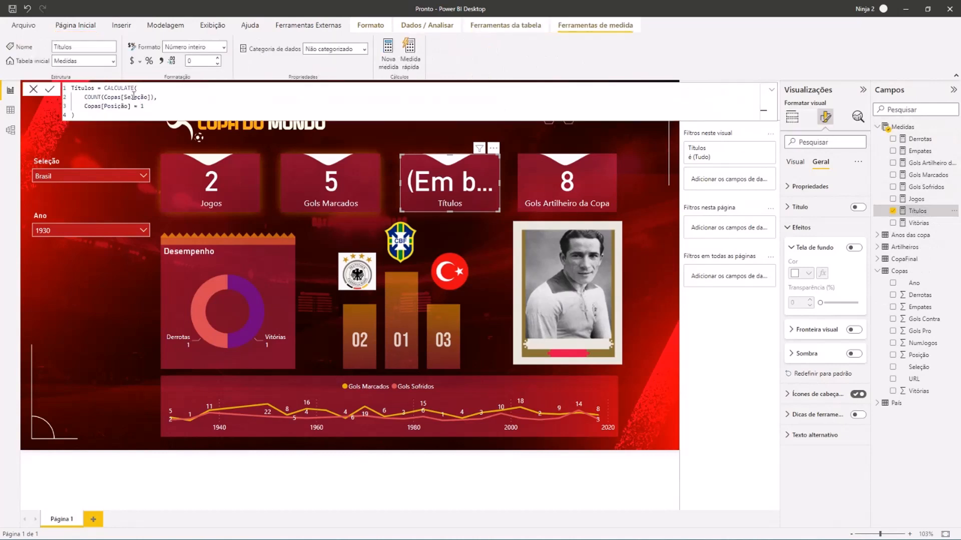
{"action": "scroll", "coordinate": [148, 96], "scroll_direction": "up", "scroll_amount": 3, "text": "ctrl"}
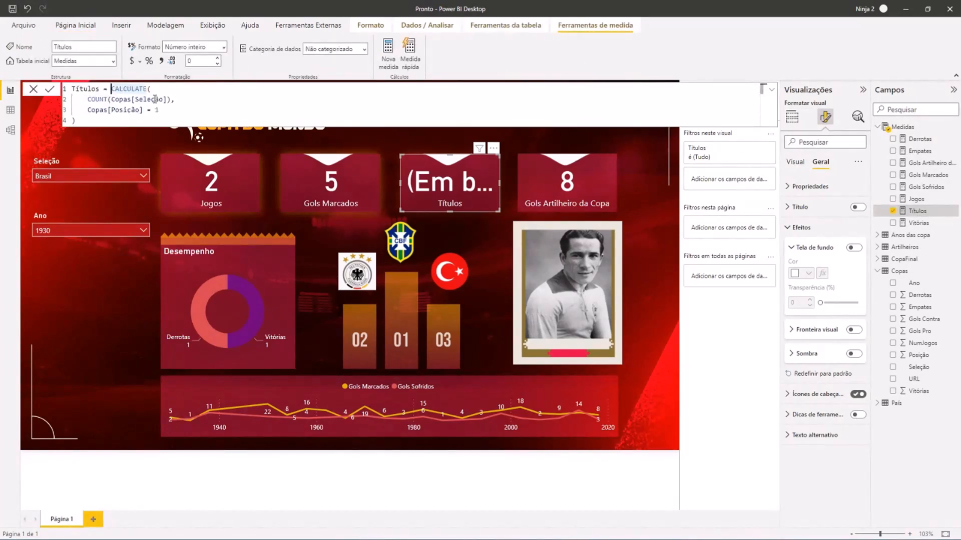
{"action": "scroll", "coordinate": [181, 107], "scroll_direction": "up", "scroll_amount": 1, "text": "ctrl"}
{"action": "left_click", "coordinate": [204, 91]}
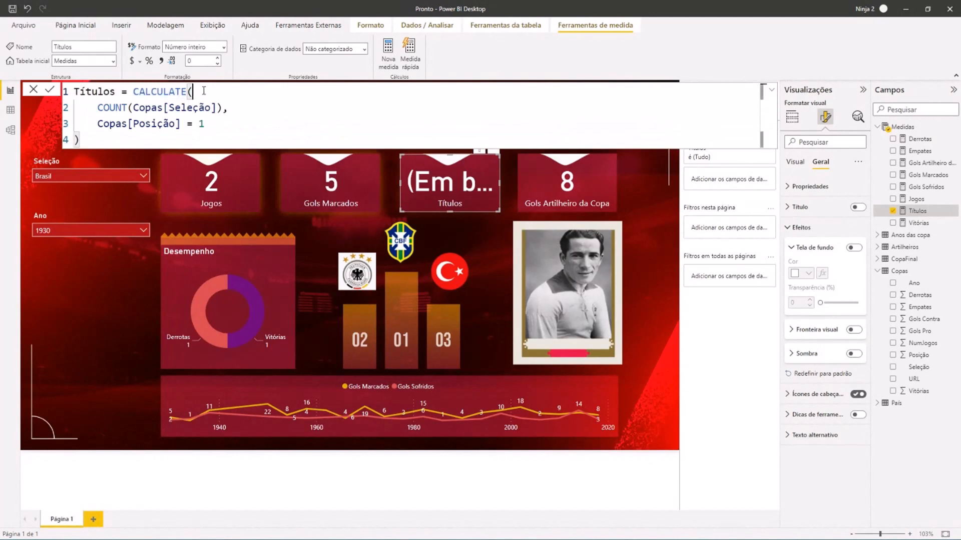
{"action": "key", "text": "Delete"}
{"action": "key", "text": "Delete"}
{"action": "key", "text": "Delete"}
{"action": "key", "text": "Delete"}
{"action": "key", "text": "Delete"}
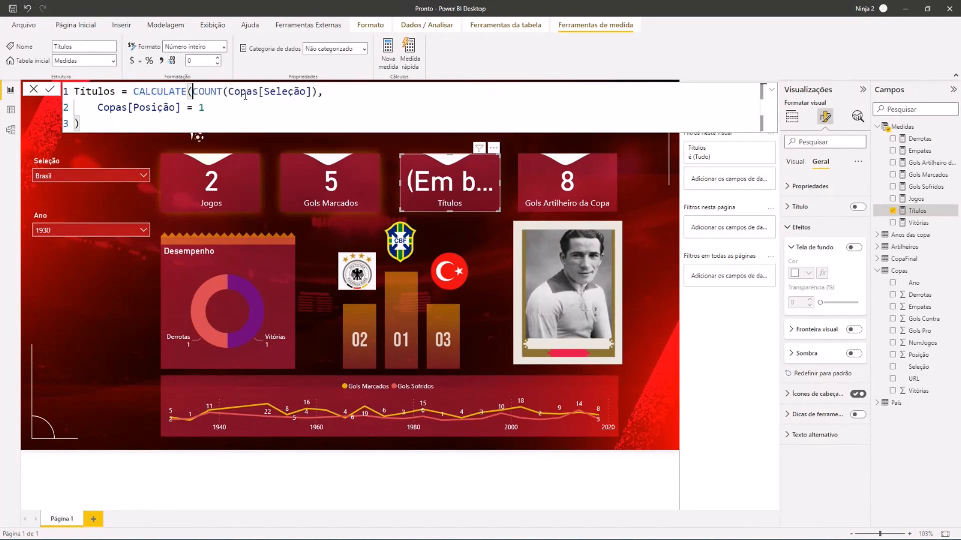
{"action": "key", "text": "Delete"}
{"action": "key", "text": "Delete"}
{"action": "key", "text": "Delete"}
{"action": "key", "text": "Delete"}
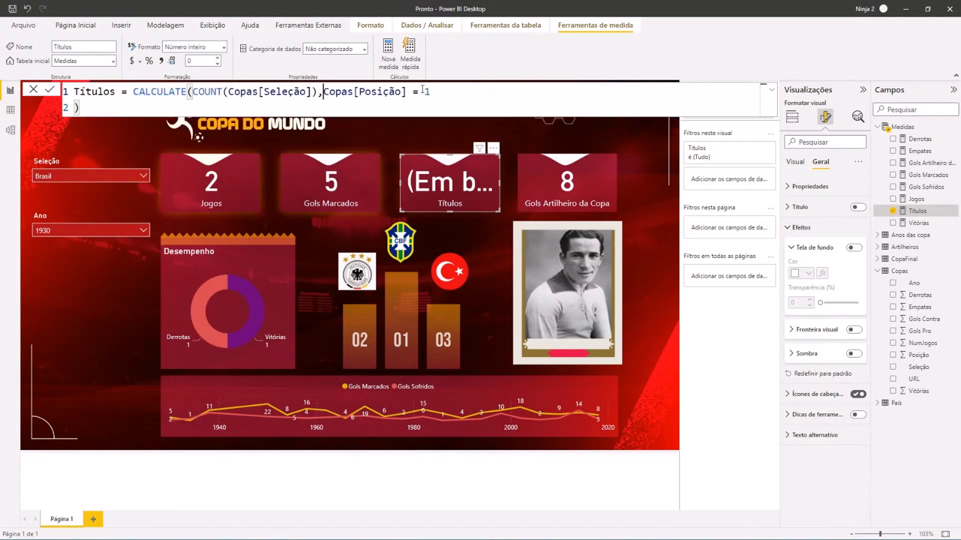
{"action": "key", "text": "Delete"}
{"action": "left_click_drag", "start_coordinate": [436, 91], "coordinate": [134, 90]}
{"action": "key", "text": "ctrl+c"}
Start an if( function in front of the Títulos measure's CALCULATE expression and place that expression on its own line
{"action": "left_click", "coordinate": [135, 92]}
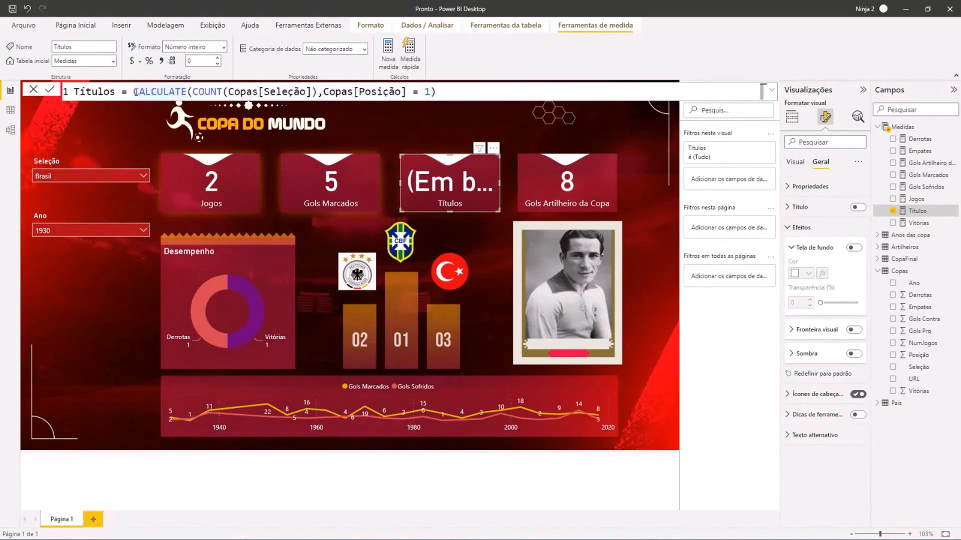
{"action": "type", "text": "if"}
{"action": "key", "text": "shift+Return"}
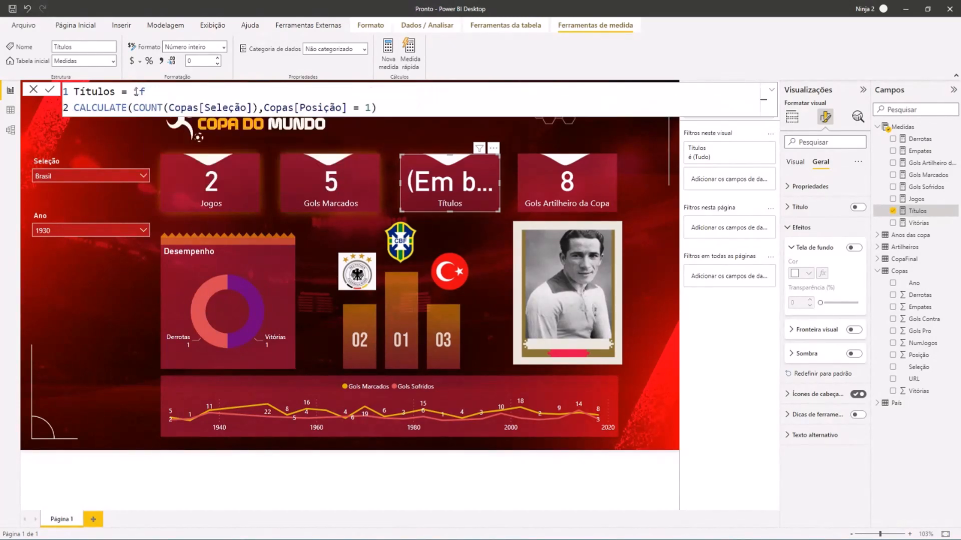
{"action": "left_click", "coordinate": [149, 91]}
{"action": "type", "text": "("}
{"action": "key", "text": "Escape"}
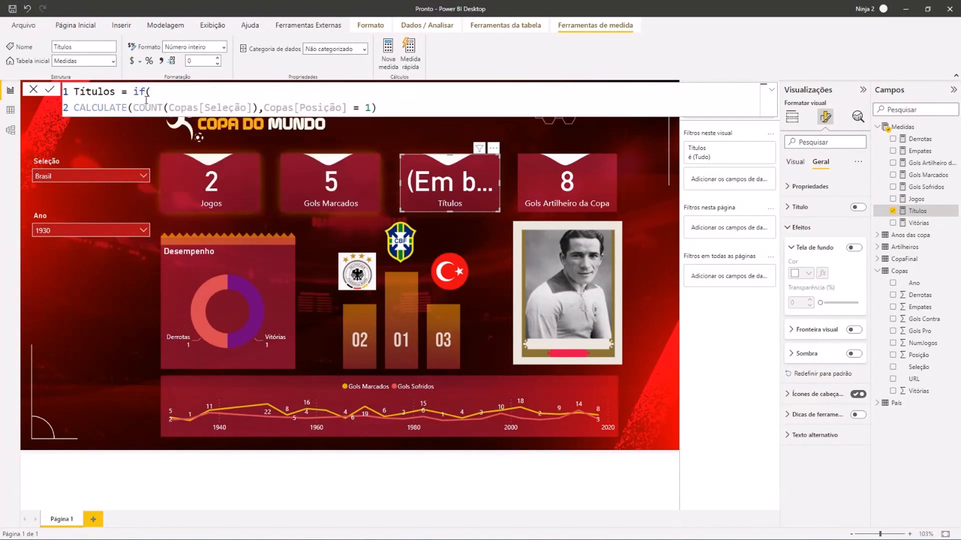
{"action": "key", "text": "Delete"}
{"action": "left_click", "coordinate": [463, 92]}
{"action": "key", "text": "BackSpace"}
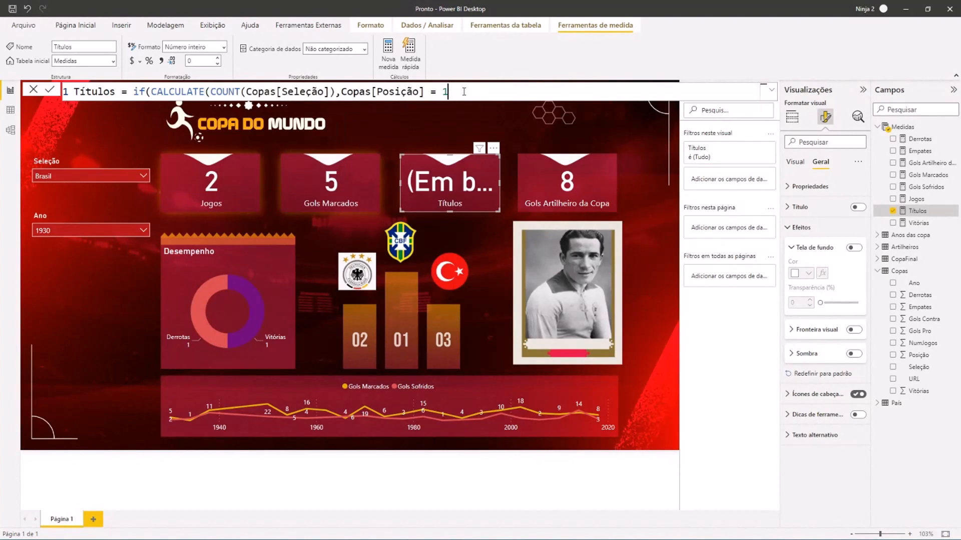
{"action": "left_click", "coordinate": [151, 91]}
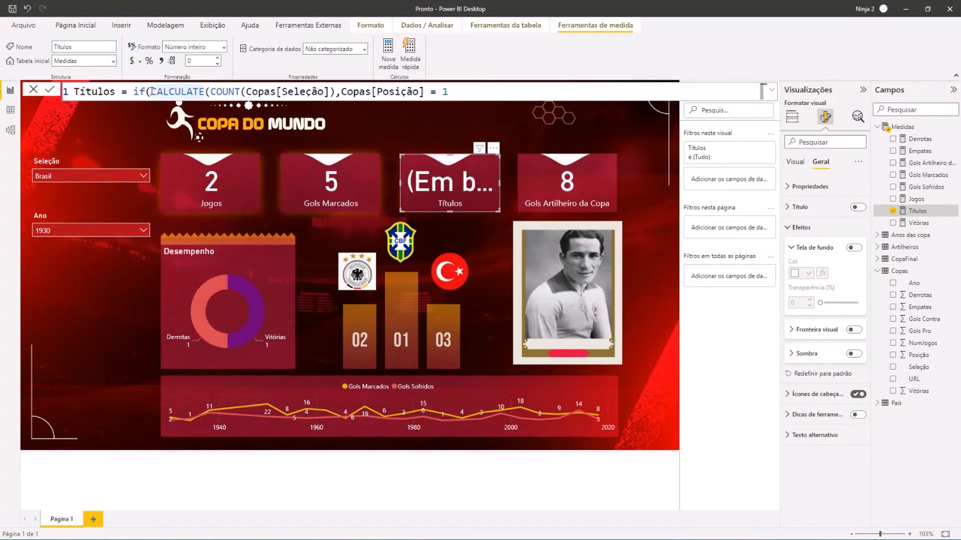
{"action": "key", "text": "shift+Return"}
{"action": "left_click", "coordinate": [410, 105]}
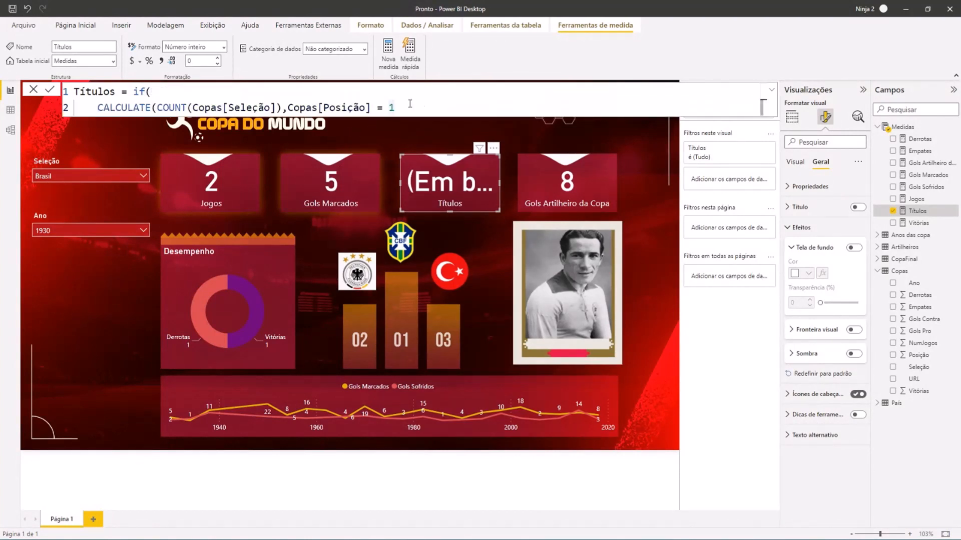
{"action": "type", "text": ")"}
Wrap the CALCULATE expression inside the if in an ISBLANK function as its logical test
{"action": "double_click", "coordinate": [96, 108]}
{"action": "key", "text": "shift+Return"}
{"action": "key", "text": "Up"}
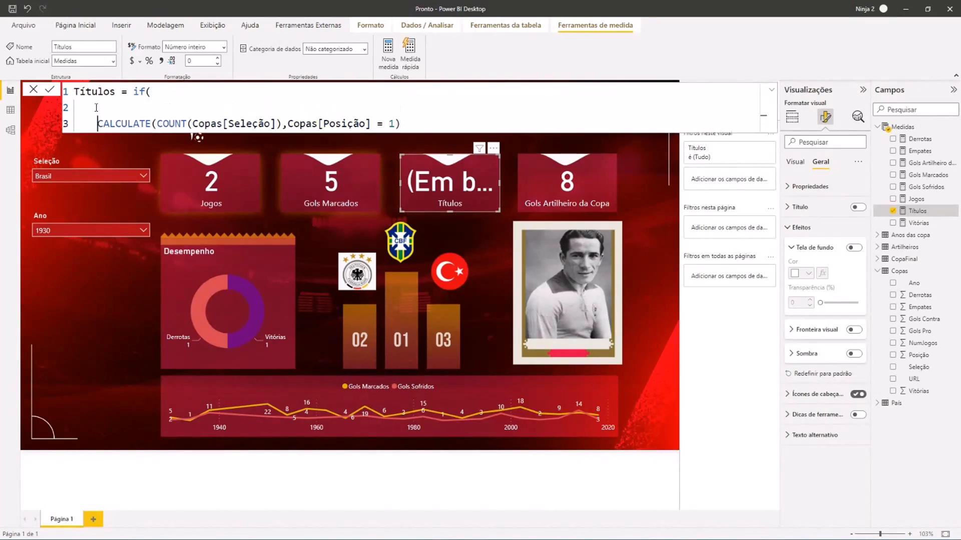
{"action": "type", "text": "isb"}
{"action": "key", "text": "Tab"}
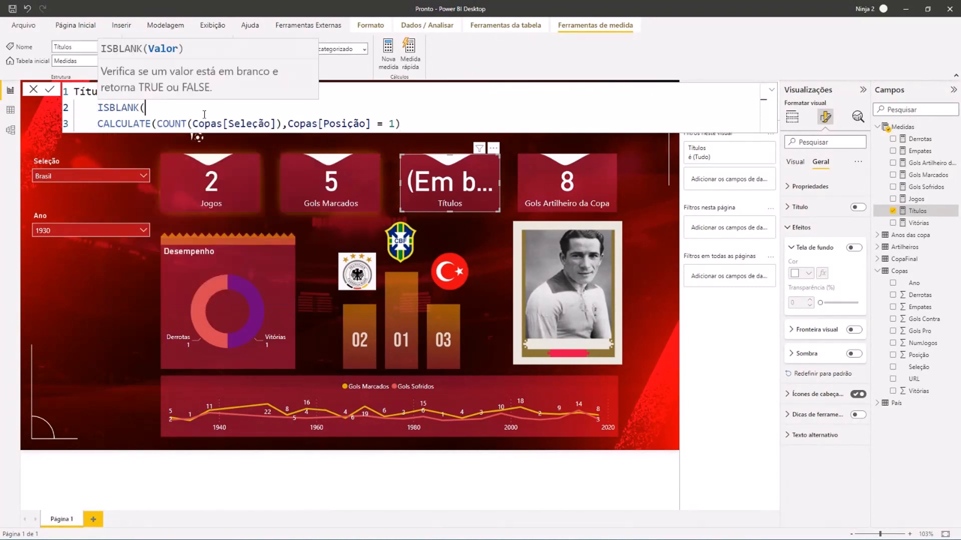
{"action": "key", "text": "Delete"}
{"action": "key", "text": "Delete"}
{"action": "key", "text": "Delete"}
{"action": "key", "text": "Delete"}
{"action": "key", "text": "Delete"}
{"action": "key", "text": "Delete"}
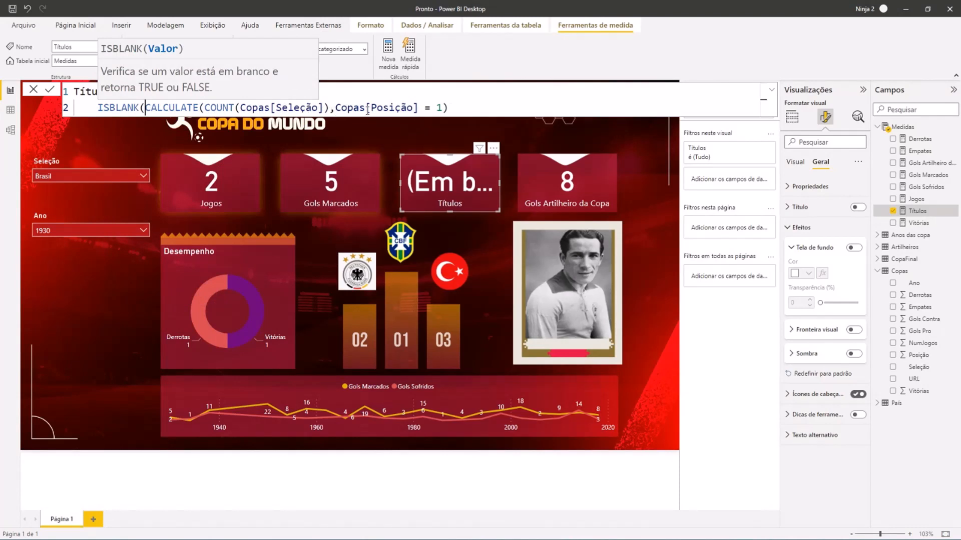
{"action": "left_click", "coordinate": [449, 107]}
{"action": "type", "text": ")"}
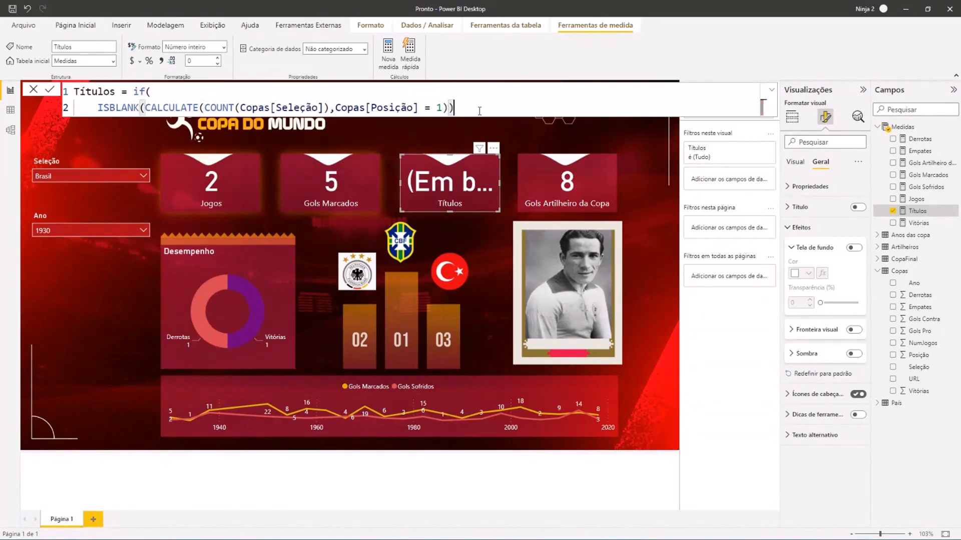
Return 0 when the test is true and paste the copied CALCULATE expression as the false result
{"action": "type", "text": ","}
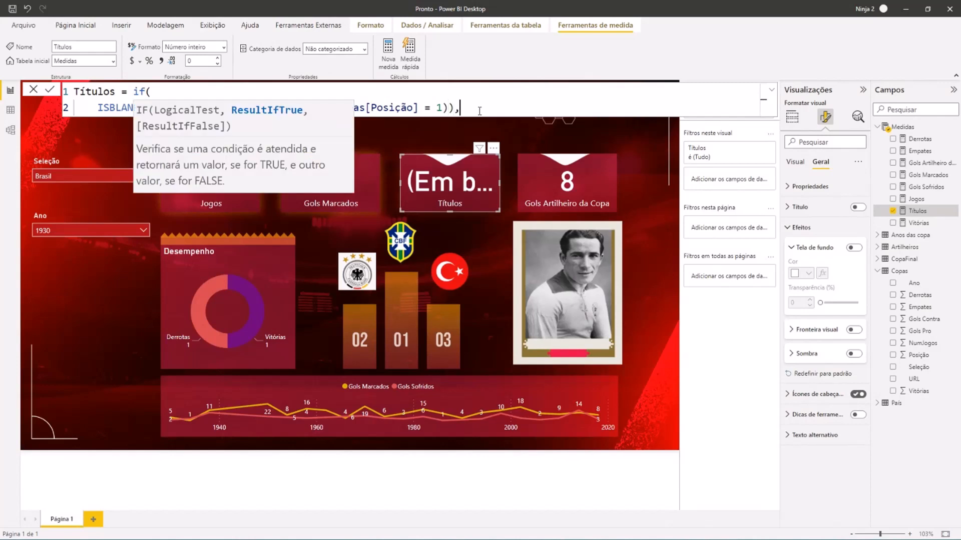
{"action": "type", "text": "0,"}
{"action": "key", "text": "ctrl+v"}
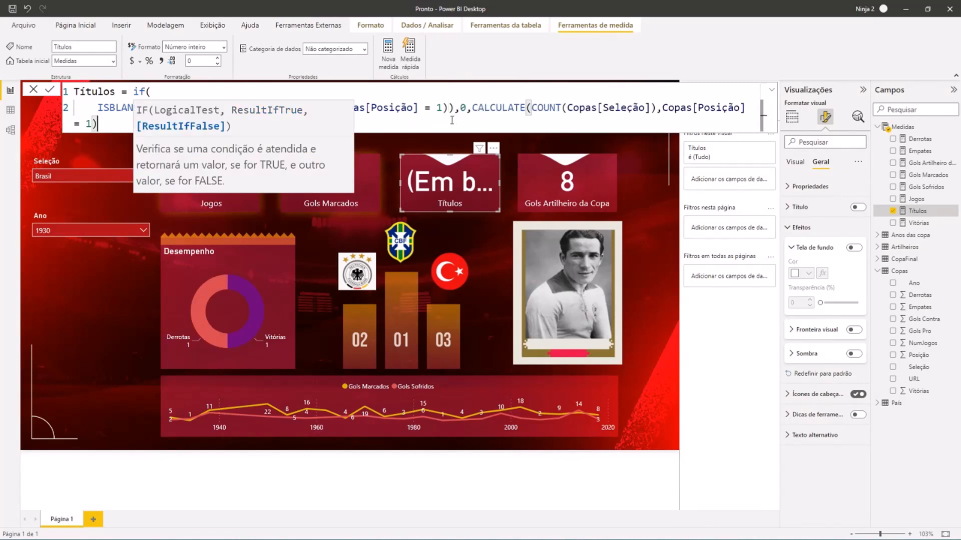
{"action": "key", "text": "Escape"}
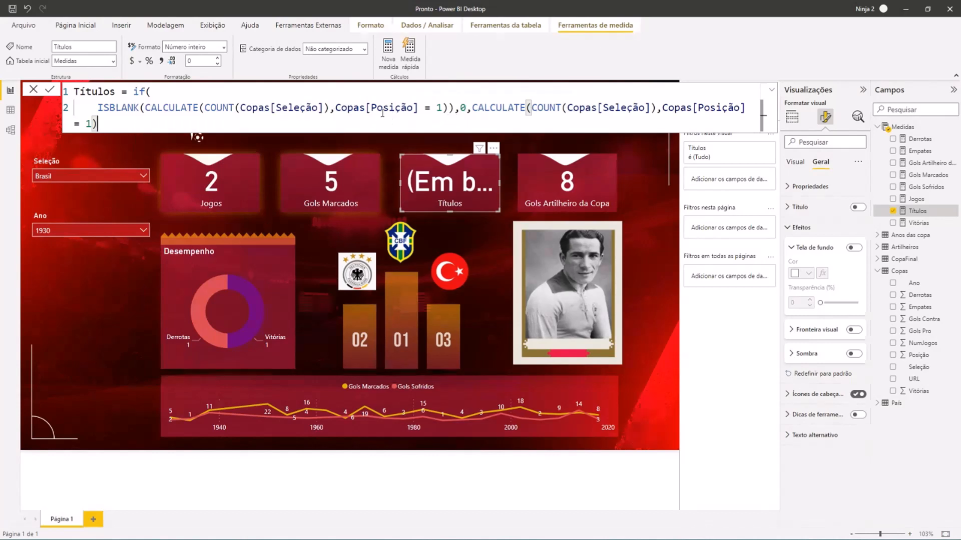
Break the formula so each CALCULATE expression starts its own line, and close the if with a parenthesis on the last line
{"action": "left_click", "coordinate": [472, 108]}
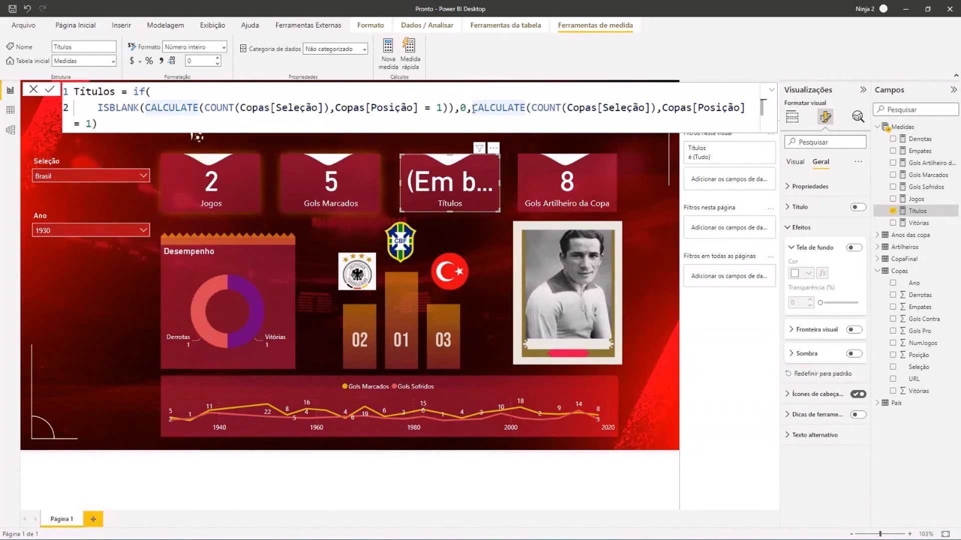
{"action": "key", "text": "shift+Return"}
{"action": "key", "text": "Tab"}
{"action": "left_click", "coordinate": [144, 107]}
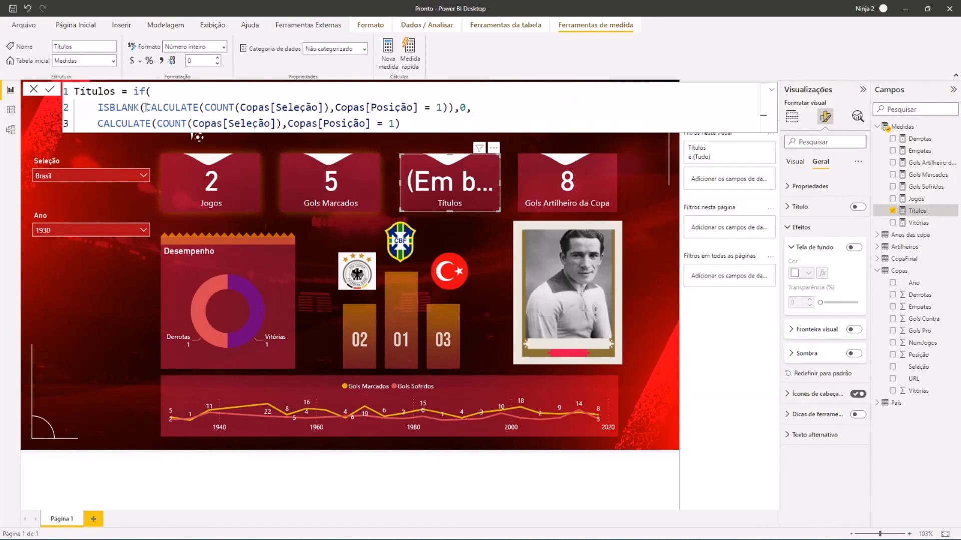
{"action": "key", "text": "shift+Return"}
{"action": "key", "text": "Tab"}
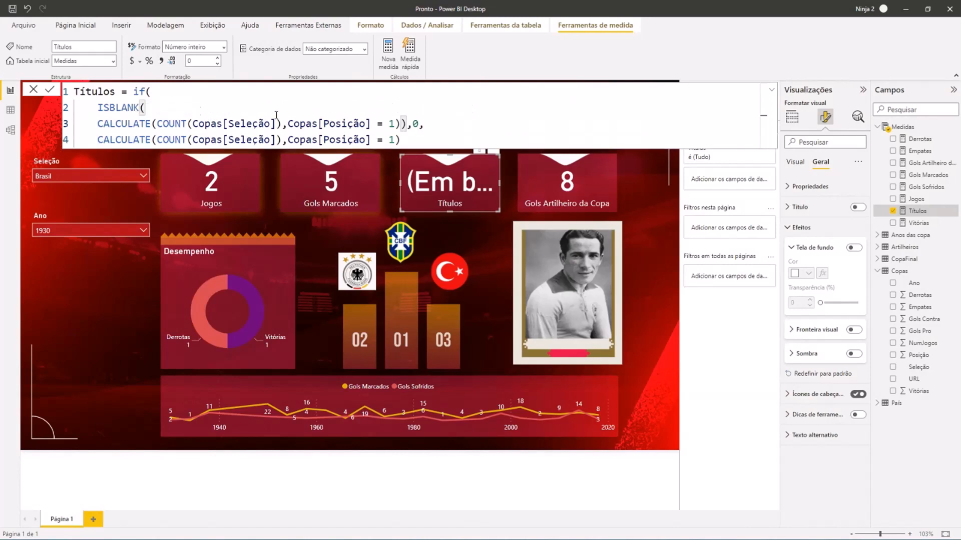
{"action": "left_click", "coordinate": [418, 139]}
{"action": "key", "text": "shift+Return"}
{"action": "key", "text": "Tab"}
{"action": "type", "text": ")"}
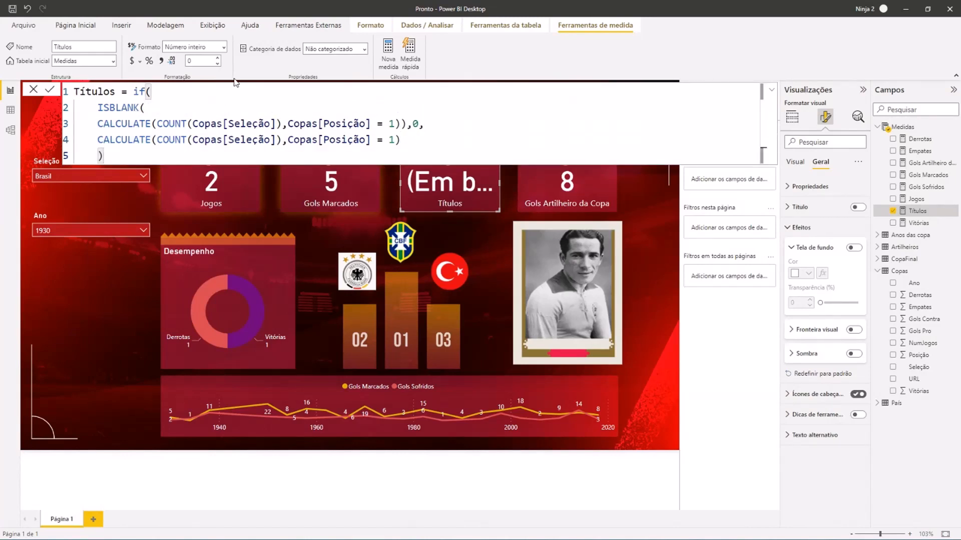
Go over the test and result parts of the Títulos formula, then commit the measure
{"action": "left_click_drag", "start_coordinate": [99, 124], "coordinate": [401, 124]}
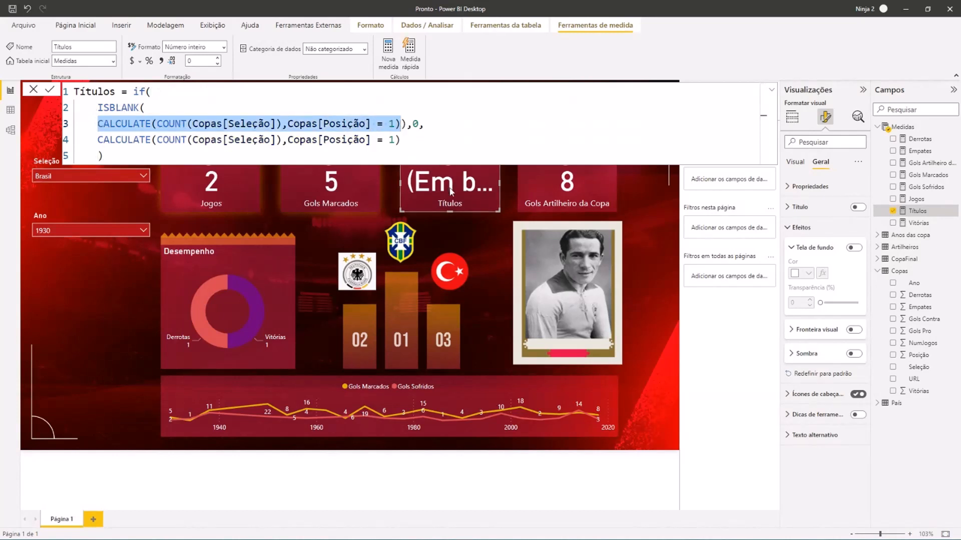
{"action": "left_click", "coordinate": [98, 108]}
{"action": "left_click_drag", "start_coordinate": [98, 108], "coordinate": [100, 140]}
{"action": "left_click", "coordinate": [412, 123]}
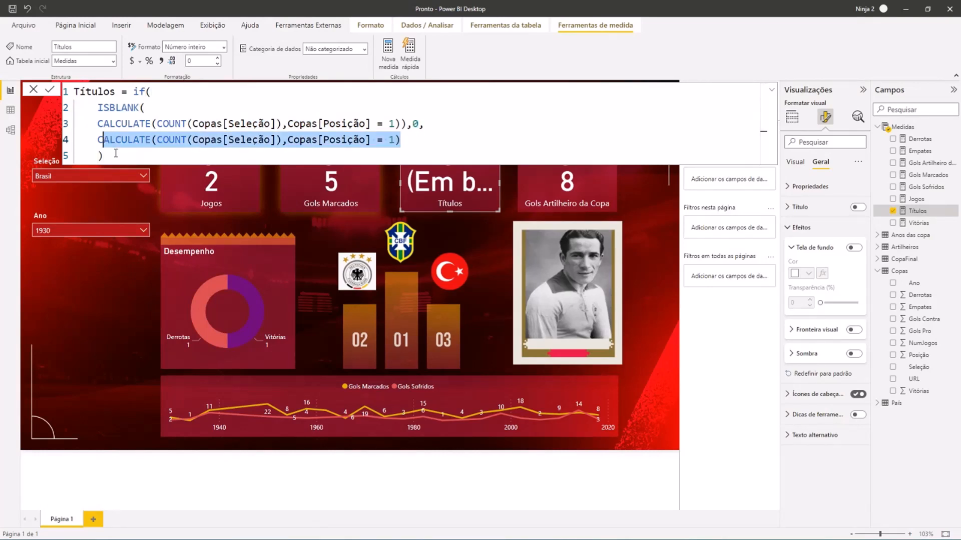
{"action": "left_click", "coordinate": [116, 154]}
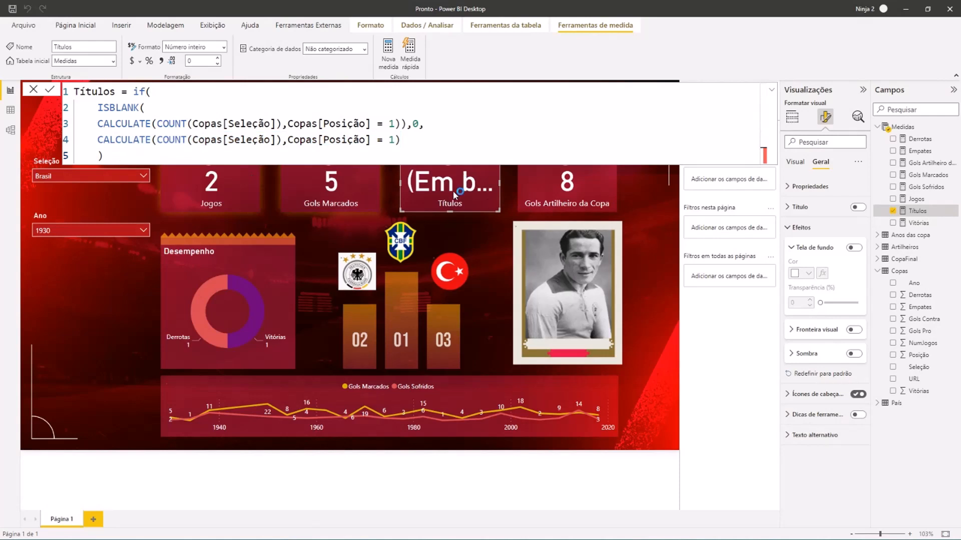
{"action": "mouse_move", "coordinate": [453, 190]}
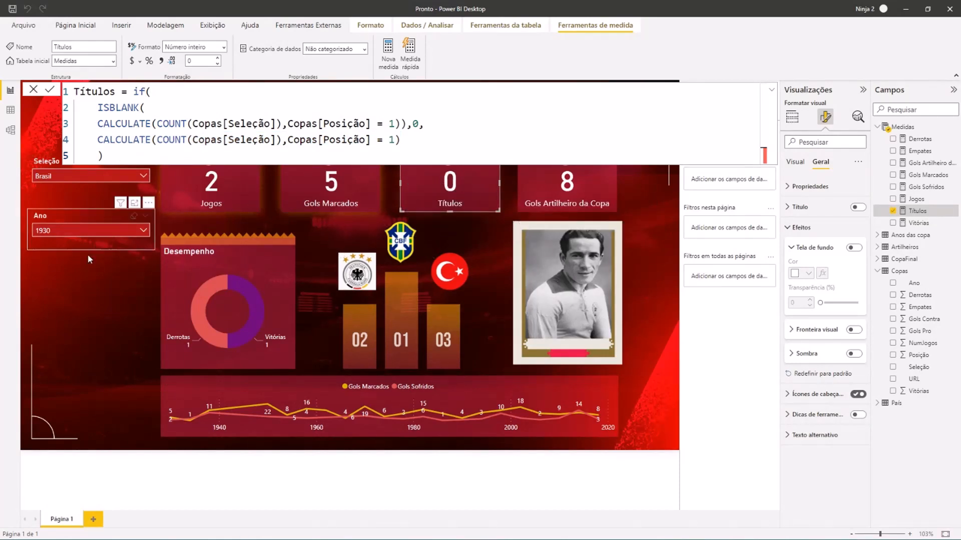
Filter the report to the 1958 cup with the Ano slicer and close its list
{"action": "left_click", "coordinate": [96, 243]}
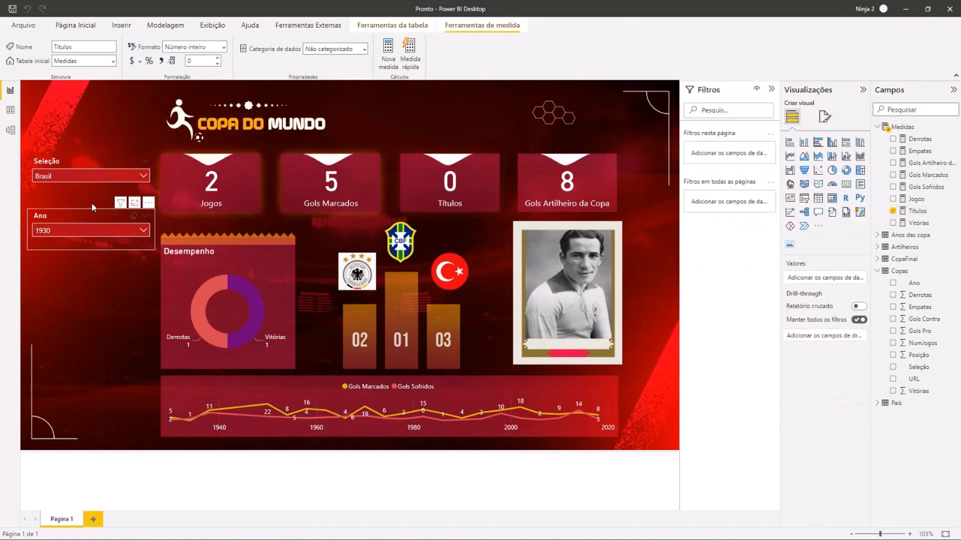
{"action": "left_click", "coordinate": [89, 231]}
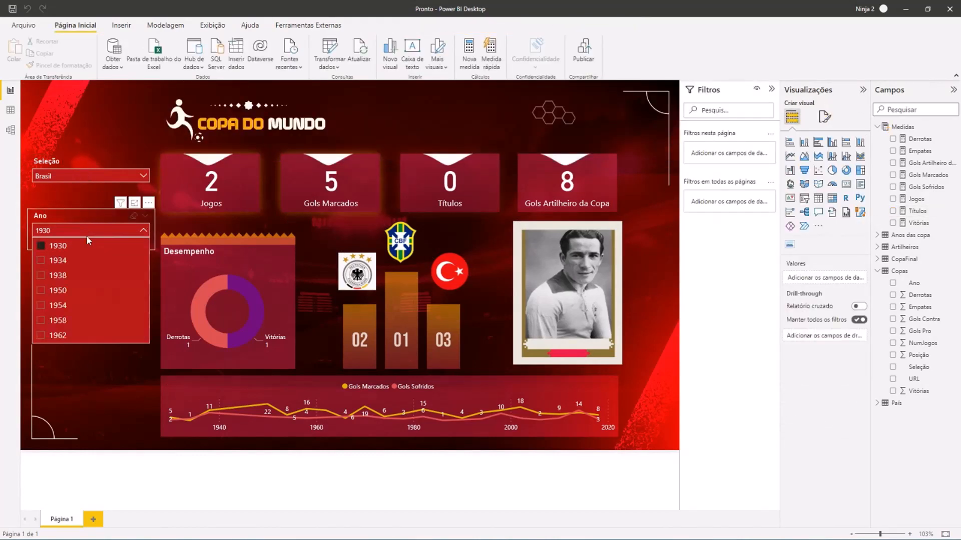
{"action": "left_click", "coordinate": [59, 322]}
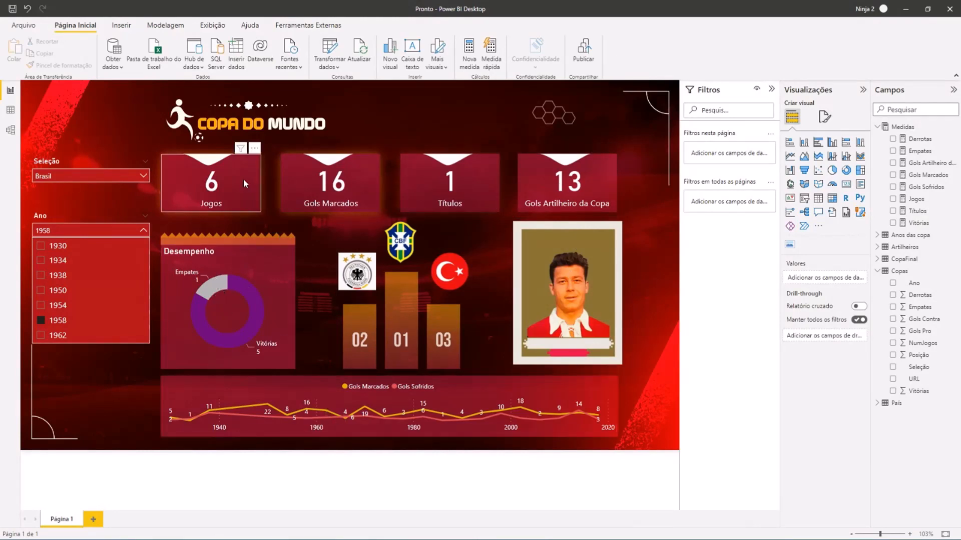
{"action": "left_click", "coordinate": [79, 116]}
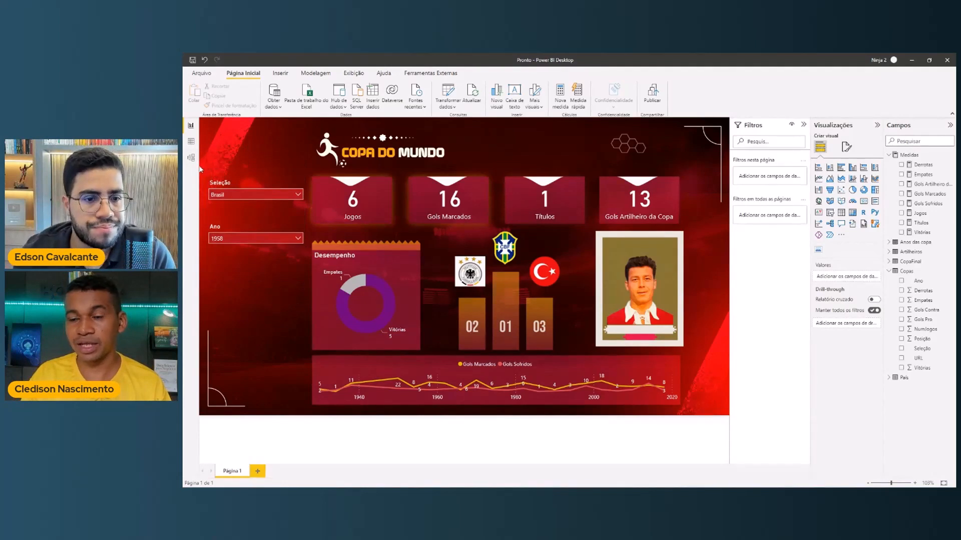
Select the Seleção and Ano slicers together and move them slightly upward
{"action": "left_click_drag", "start_coordinate": [203, 171], "coordinate": [316, 295]}
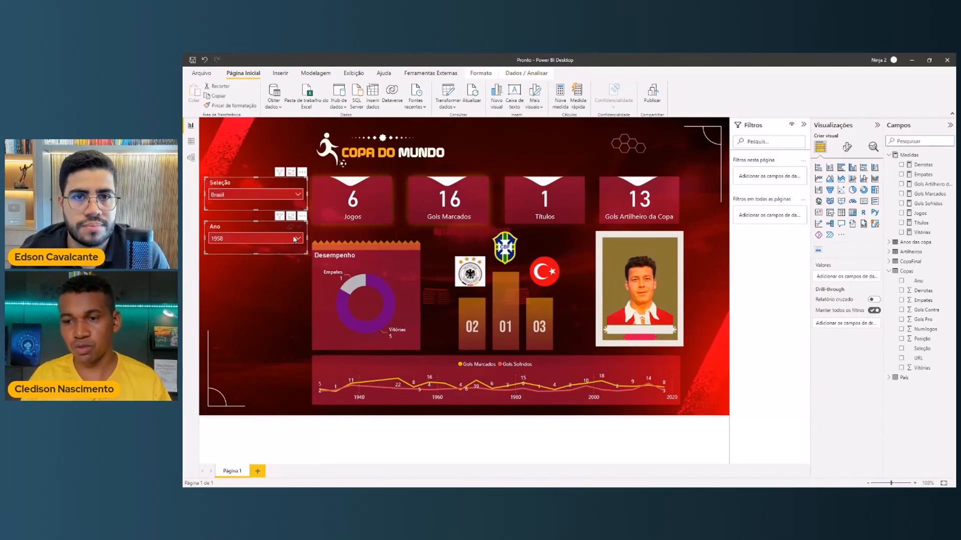
{"action": "left_click_drag", "start_coordinate": [294, 239], "coordinate": [291, 238]}
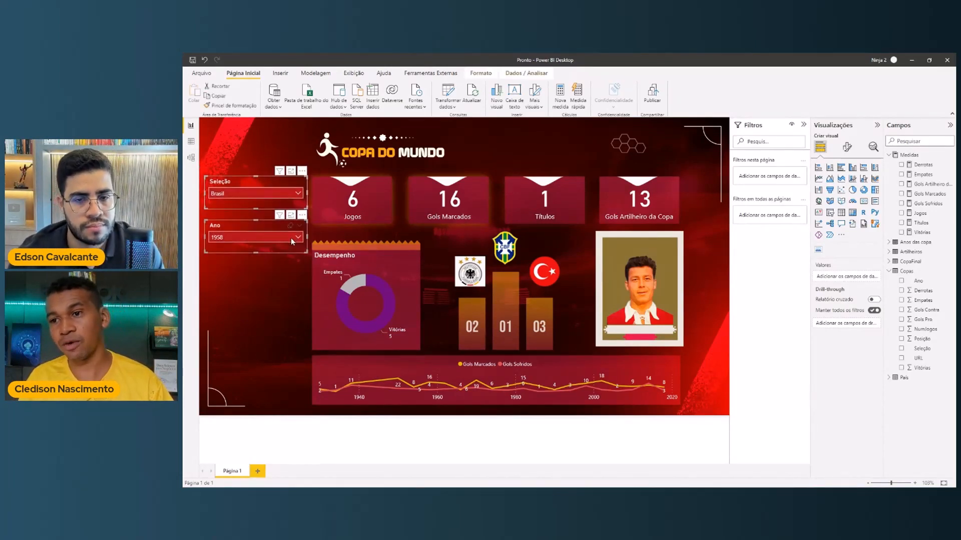
{"action": "left_click", "coordinate": [277, 286]}
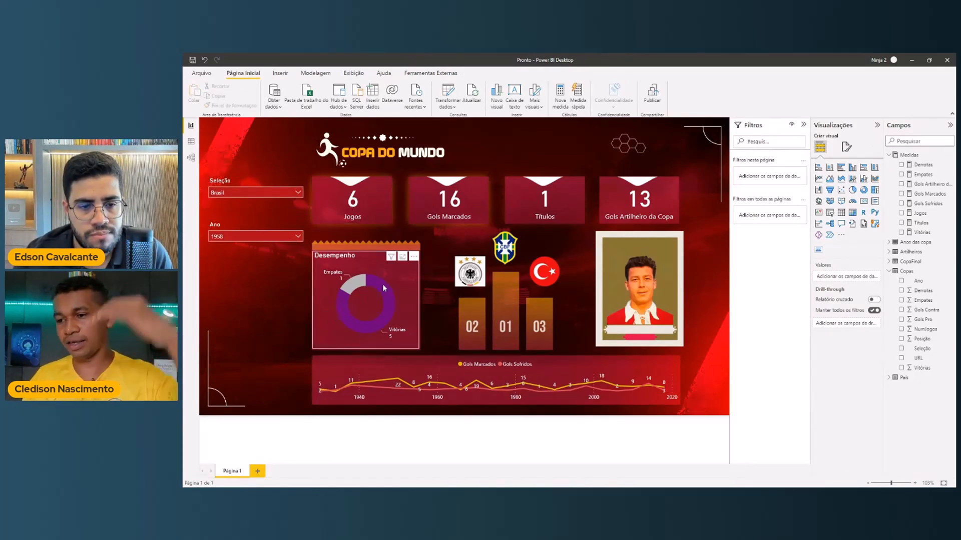
{"action": "mouse_move", "coordinate": [384, 285]}
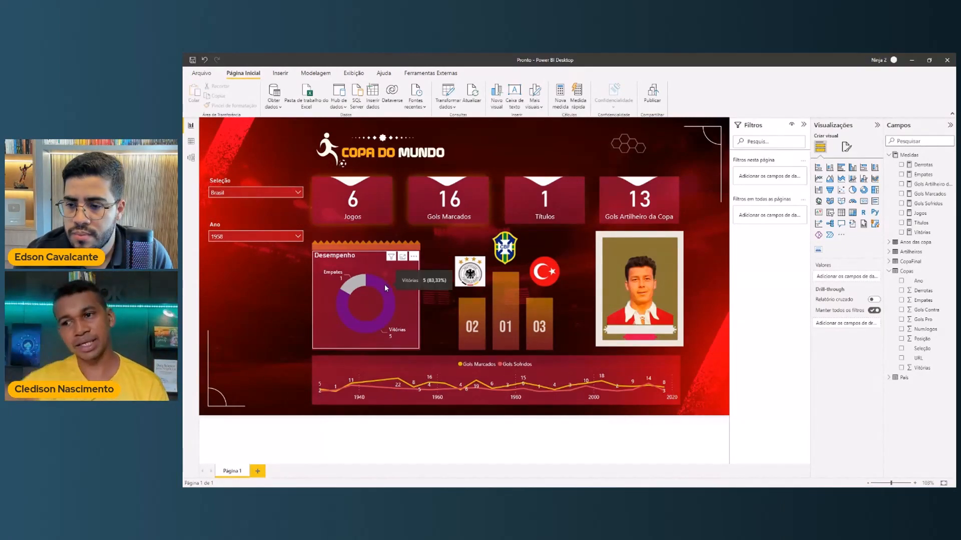